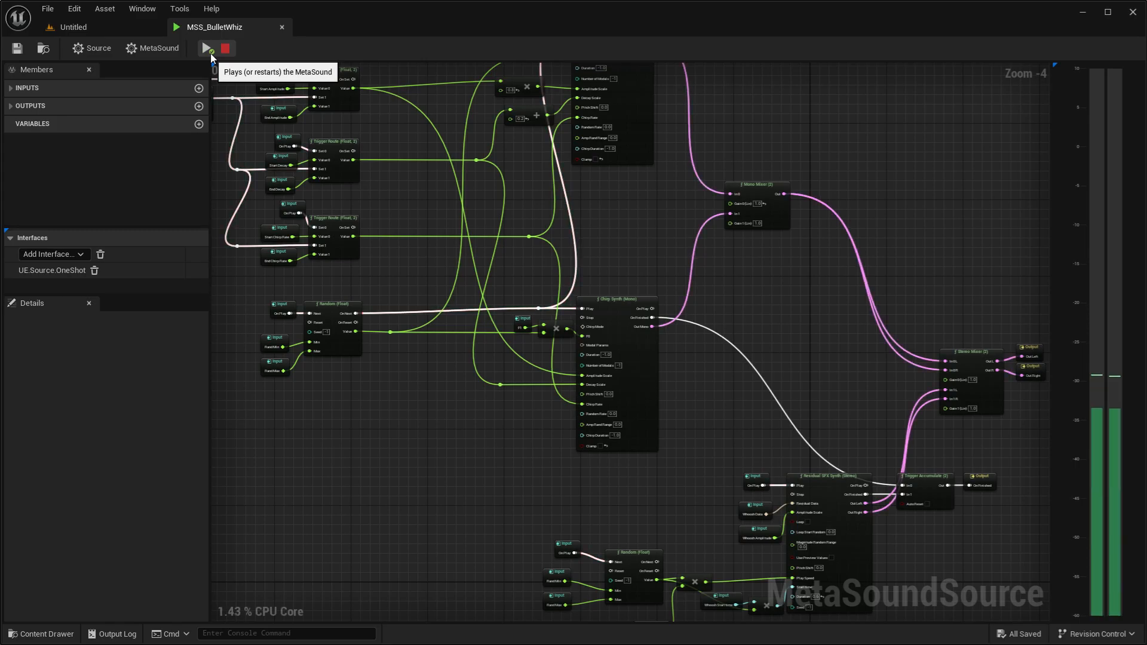
- Play the MSS_BulletWhiz MetaSound to hear its sound
click(207, 48)
click(210, 54)
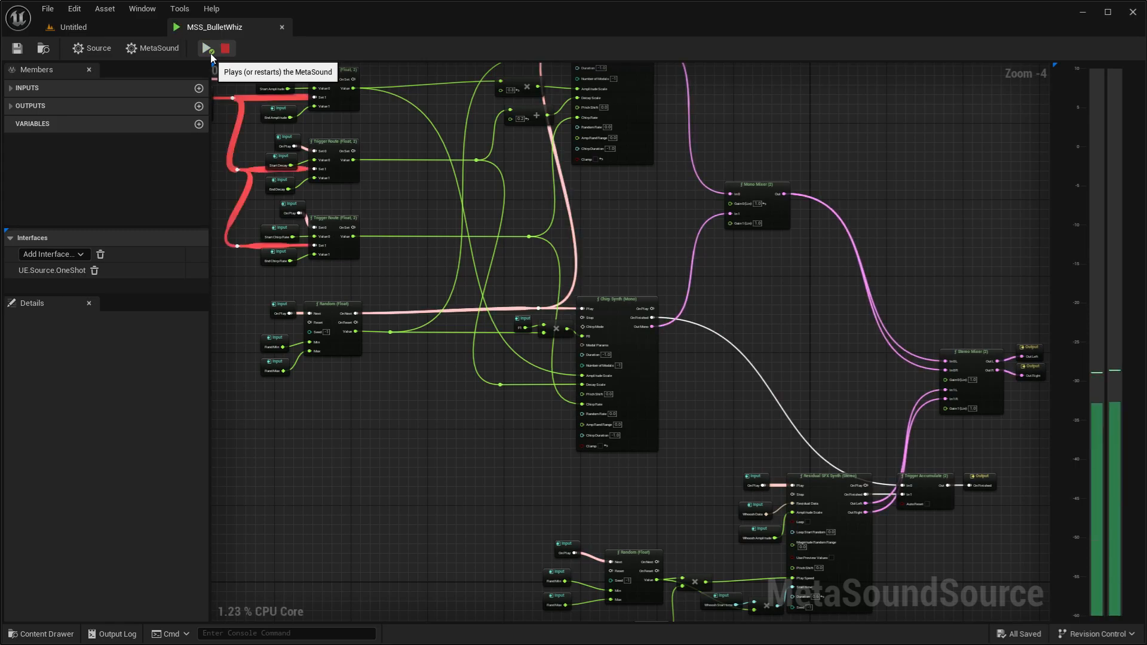
- Open the MSS_UI_Beep1 MetaSound from the UI folder of MetasoundPresets
click(112, 28)
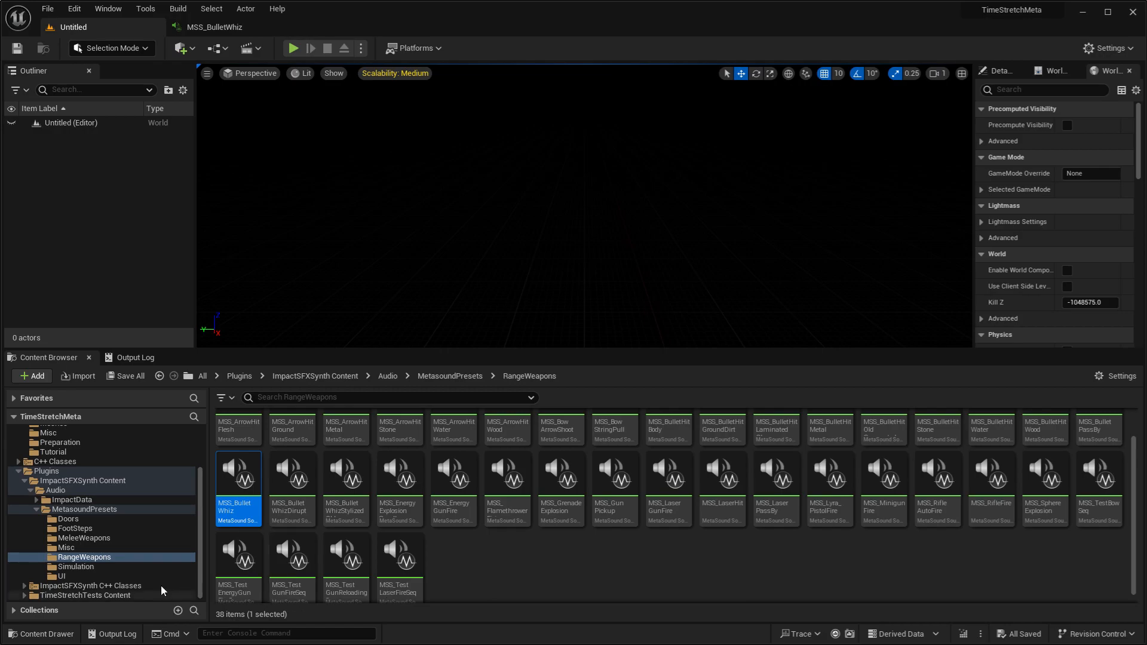
click(138, 576)
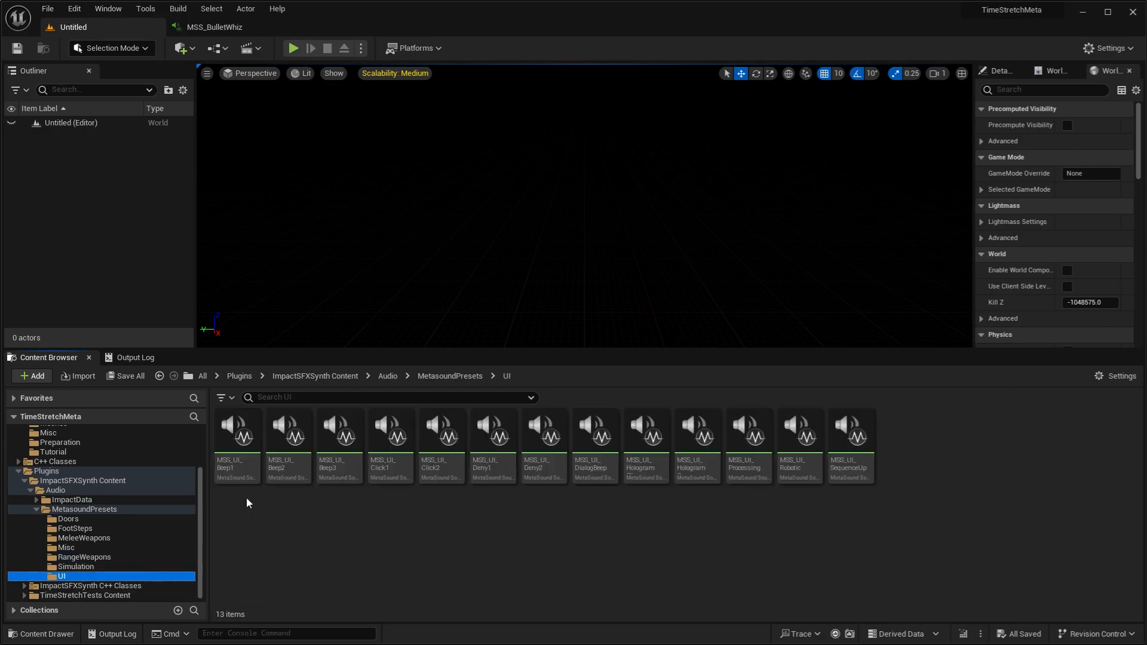
mouse_move(276, 475)
double_click(238, 455)
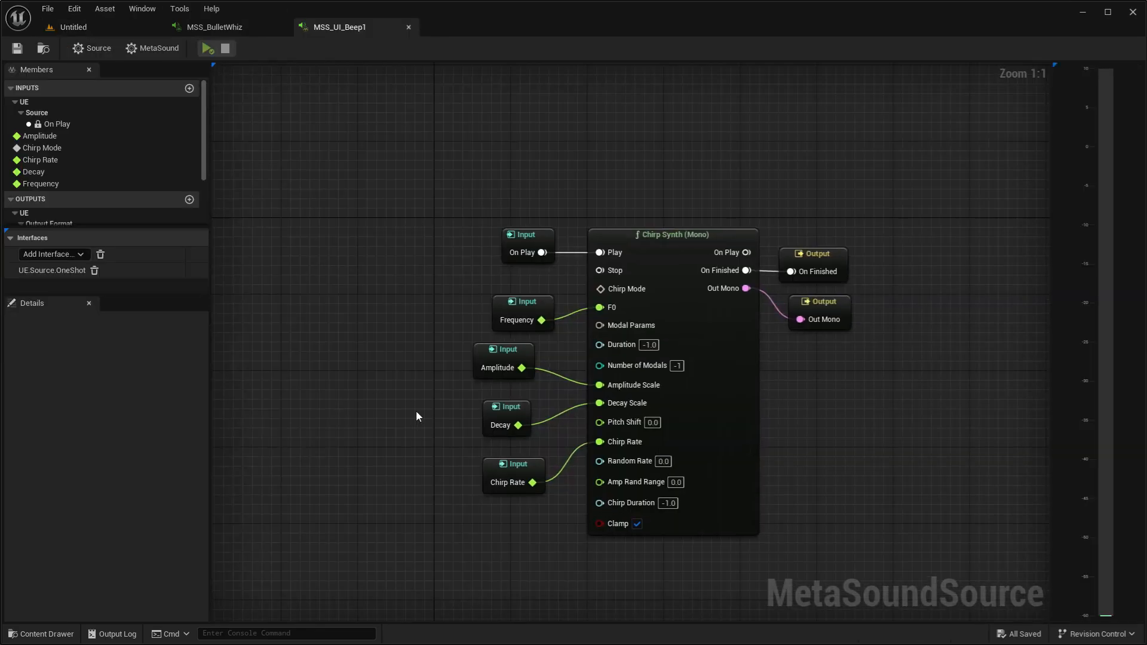
- Inspect the settings of the Chirp Rate and Frequency inputs, and move the Frequency node slightly closer to the Chirp Synth
right_drag(466, 361, 396, 349)
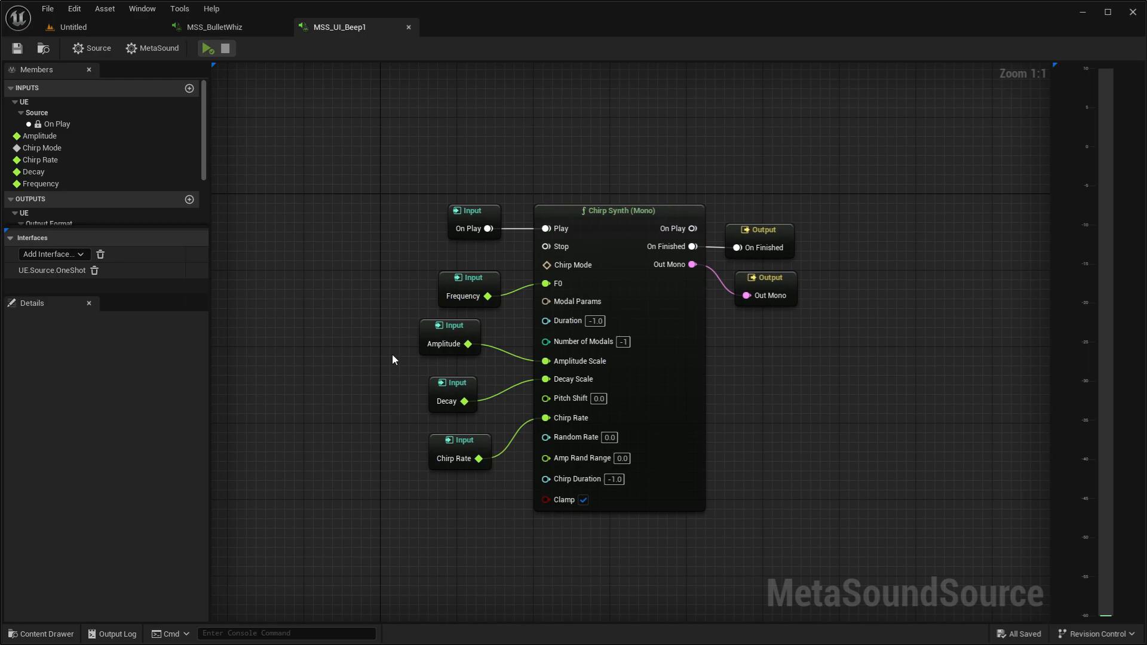
click(449, 442)
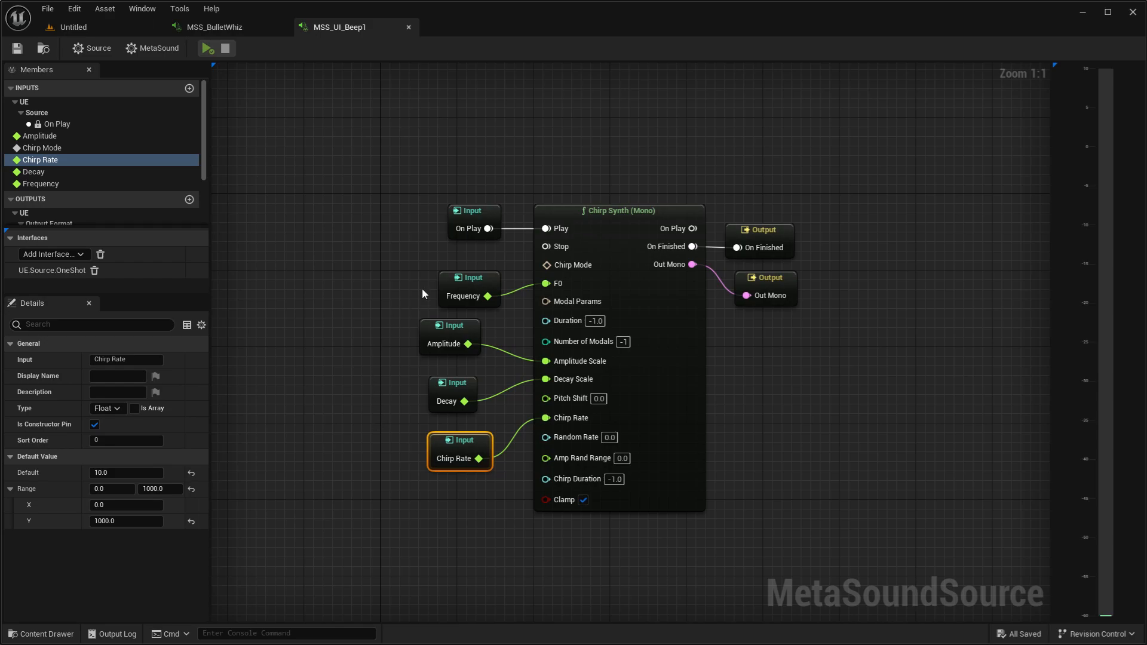
click(457, 283)
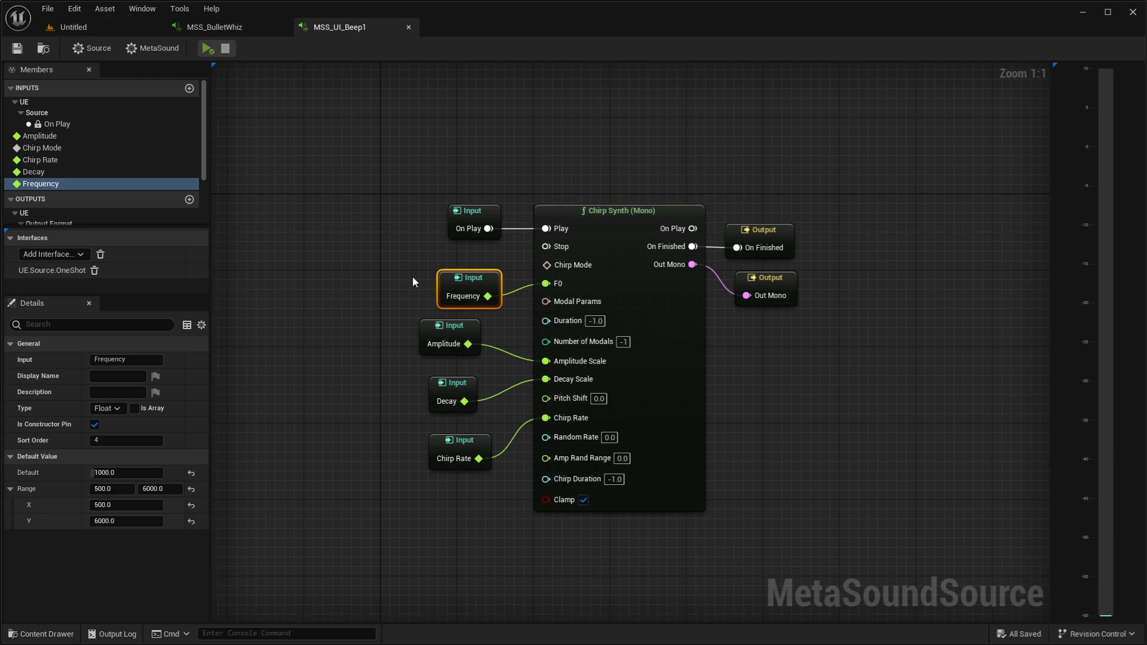
drag(442, 272, 451, 262)
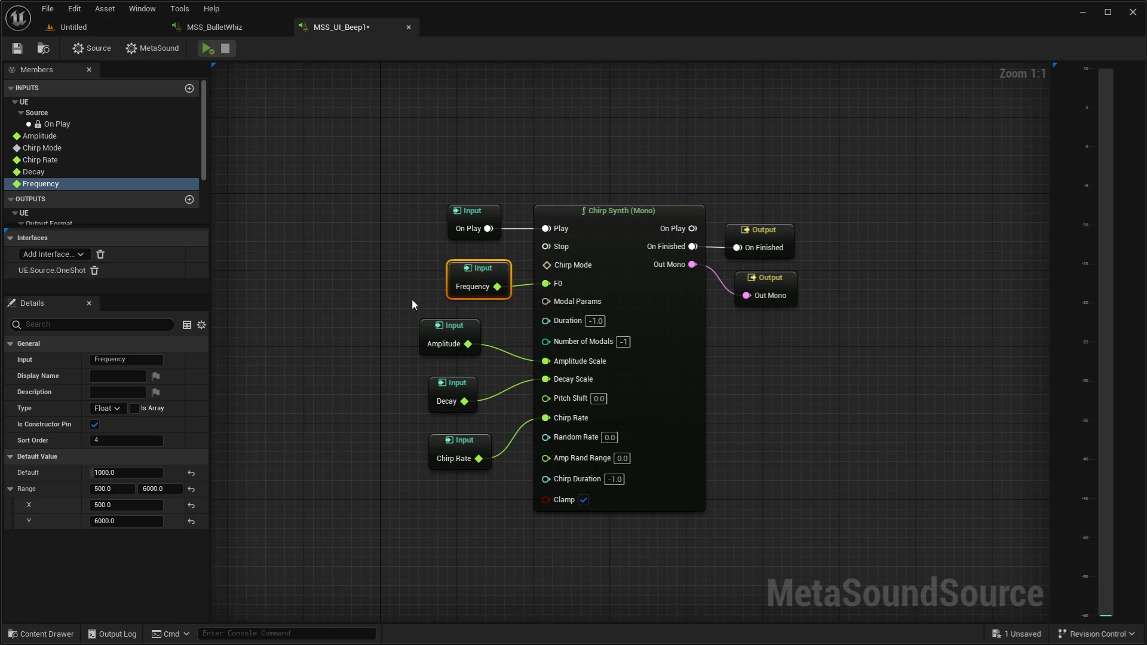
- Audition the beep with different Decay defaults, ending with Decay set to 25
click(453, 387)
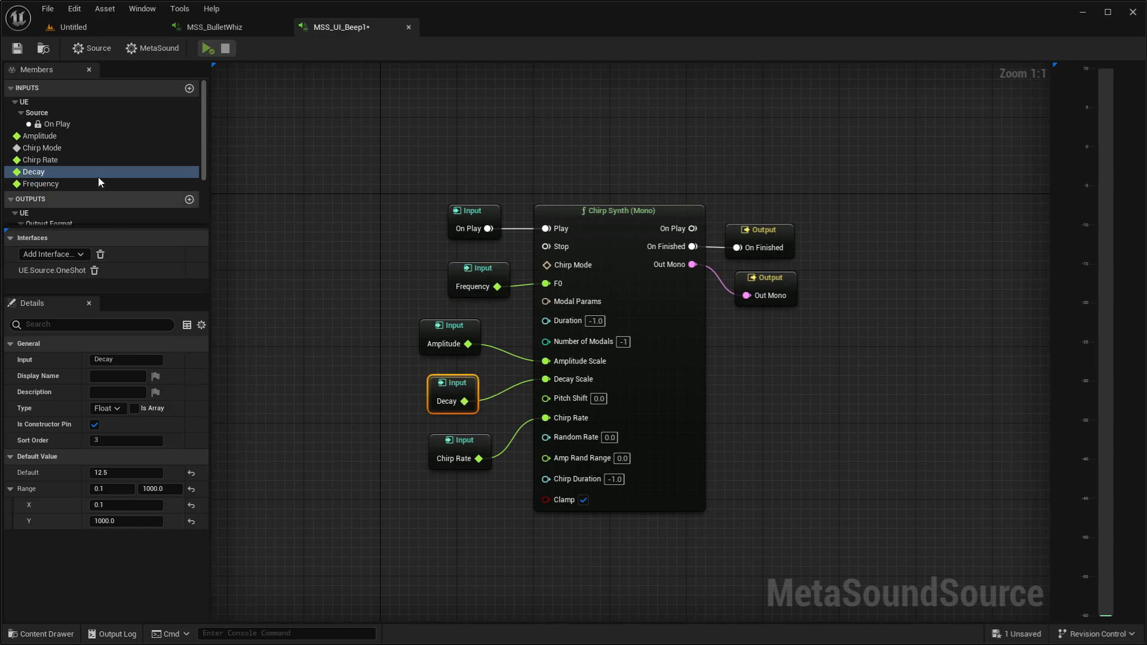
click(210, 47)
drag(129, 472, 156, 473)
click(210, 50)
click(120, 472)
text(25)
key(Return)
click(208, 49)
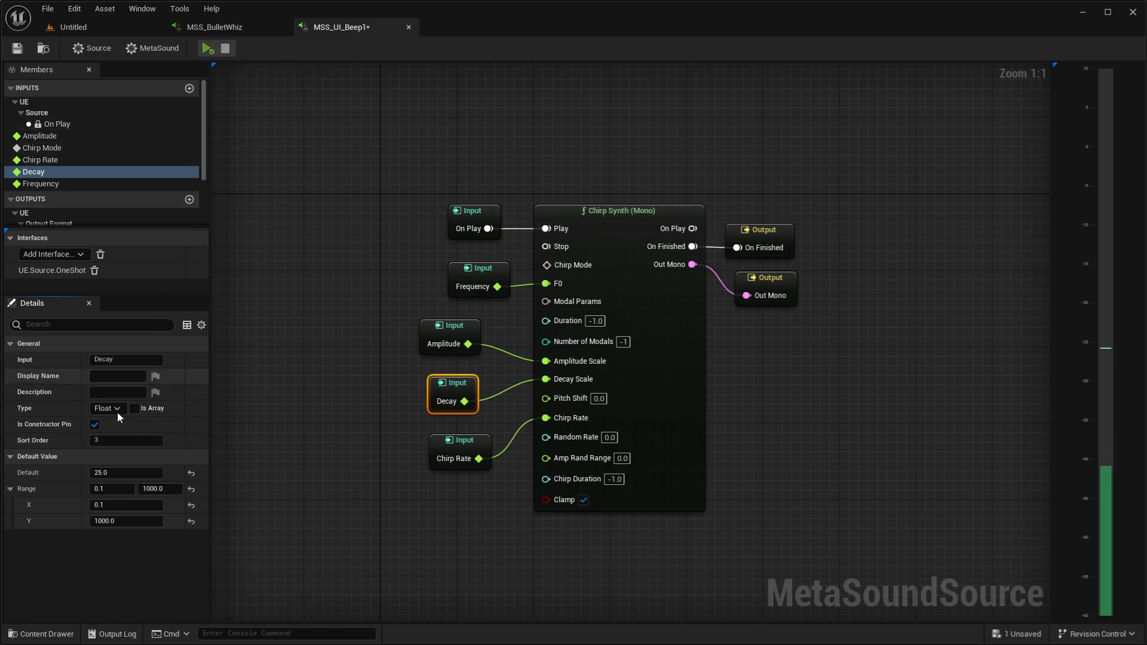
- Set the Decay input's default to 10 and play the beep
click(114, 473)
text(19)
key(BackSpace)
text(0)
click(201, 52)
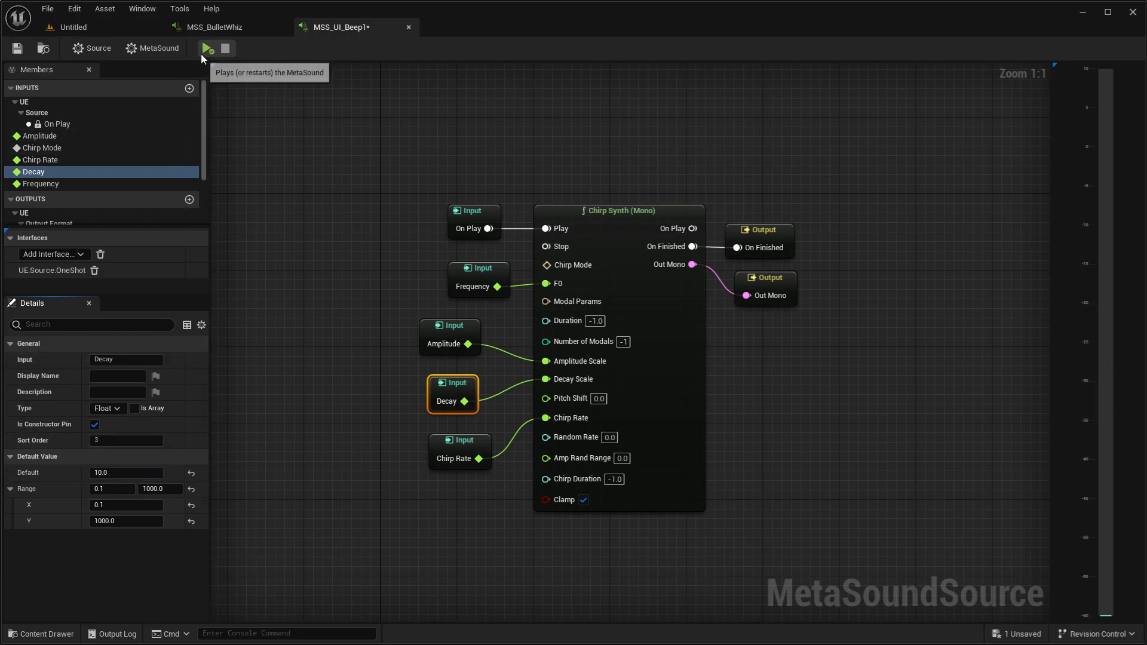
- Set the Decay input's default to 15 and play the beep
click(120, 473)
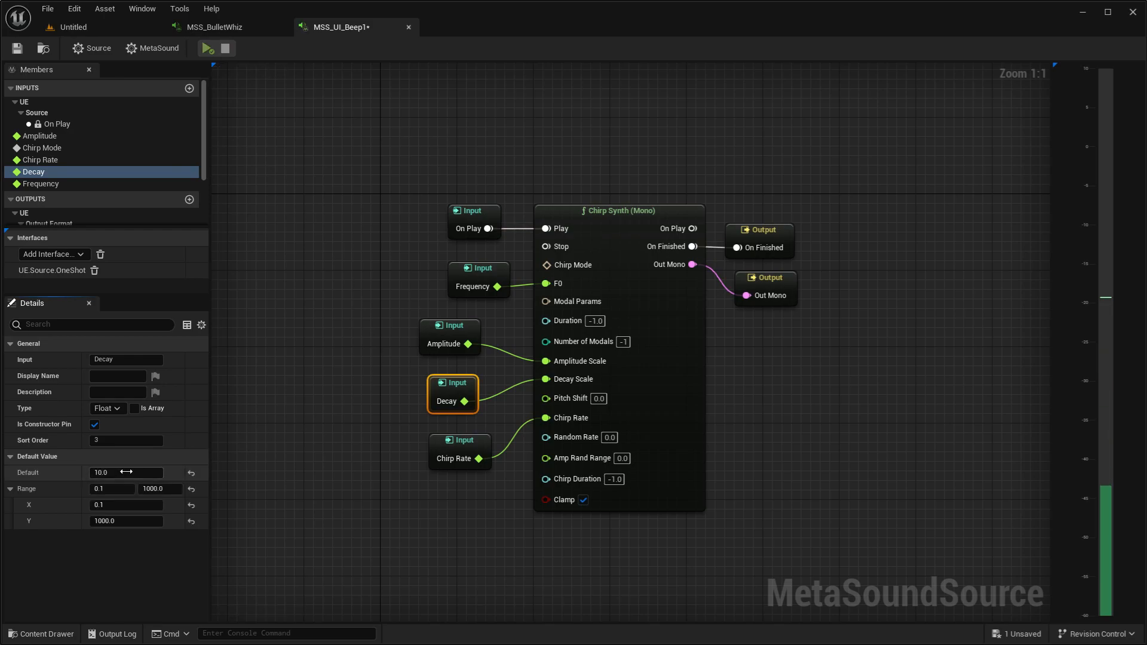
text(15)
click(310, 380)
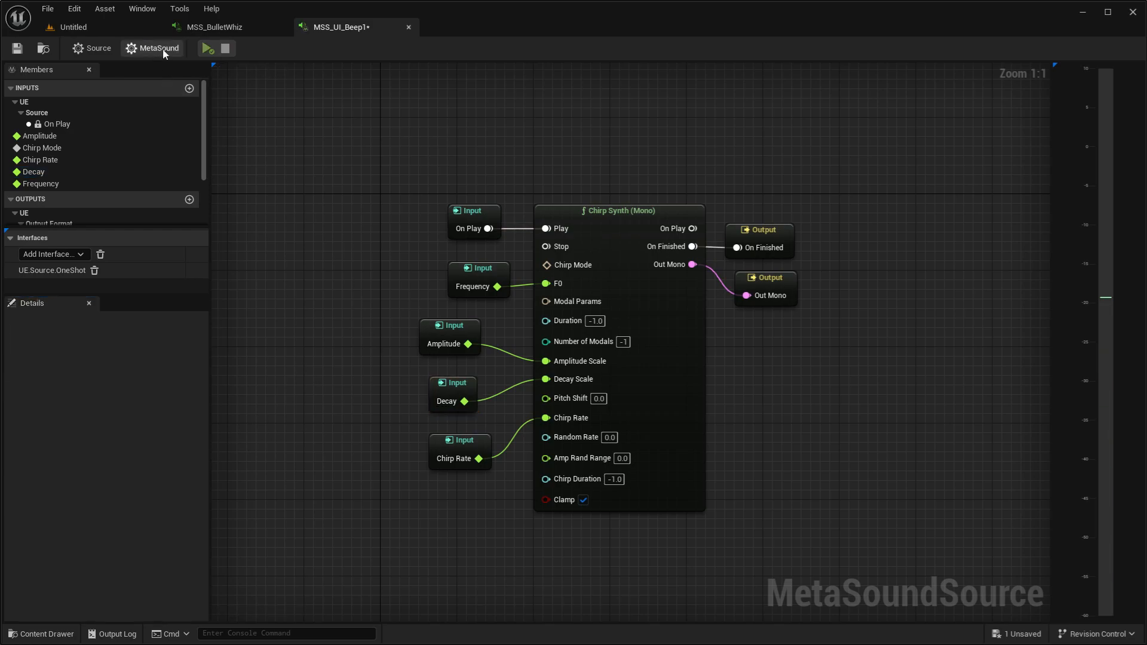
click(207, 48)
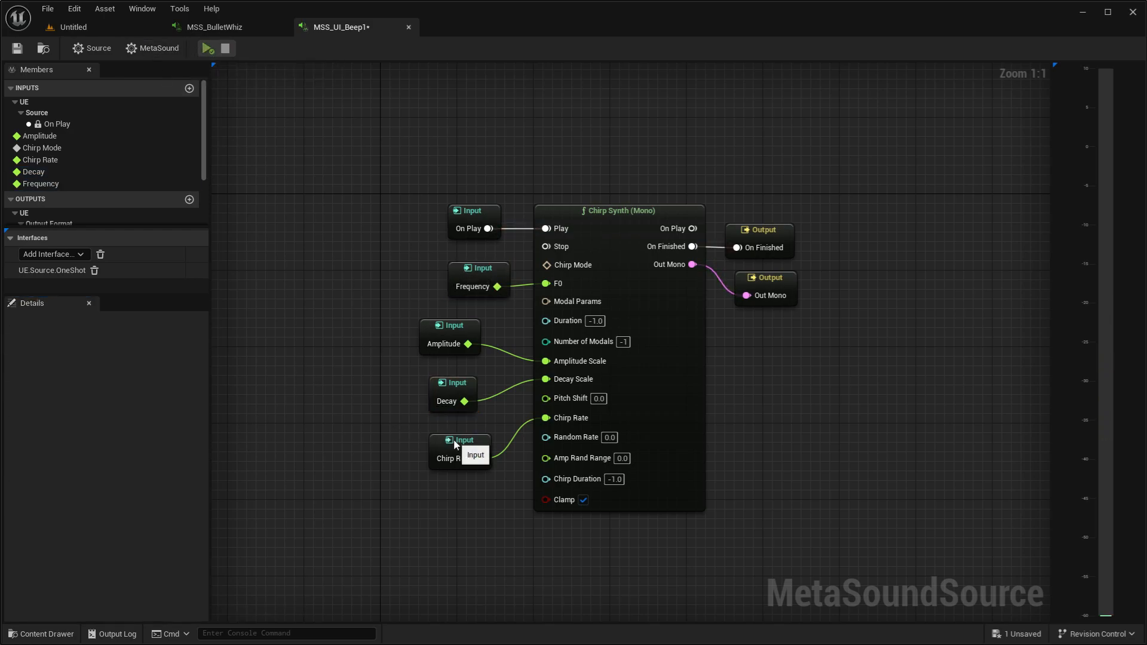
- Play the beep, reset the Chirp Rate input's default value to 0, and play it again
click(455, 445)
click(207, 48)
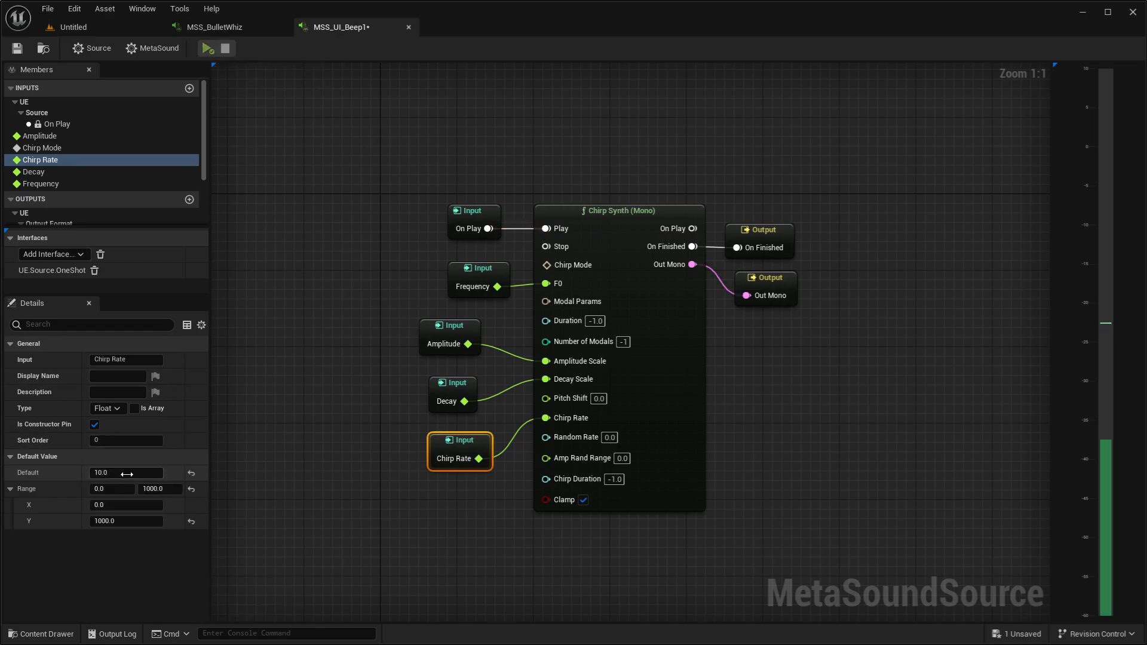
click(191, 473)
click(207, 48)
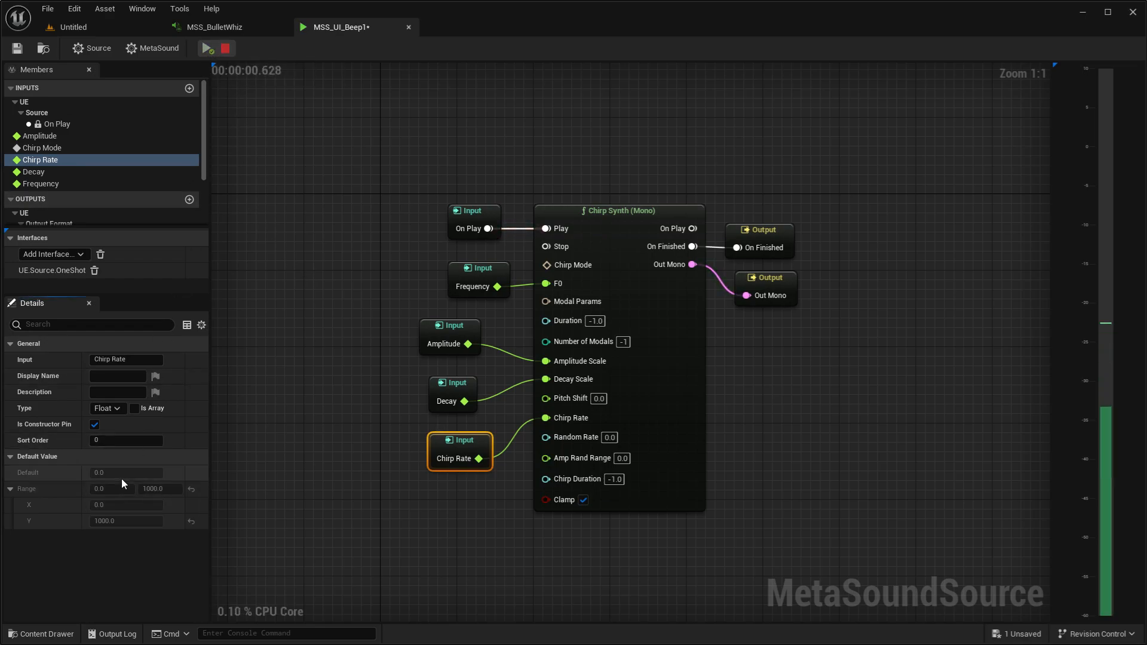
- Audition the beep with the Chirp Rate default raised to 208 and with it set to 120
drag(120, 475, 135, 475)
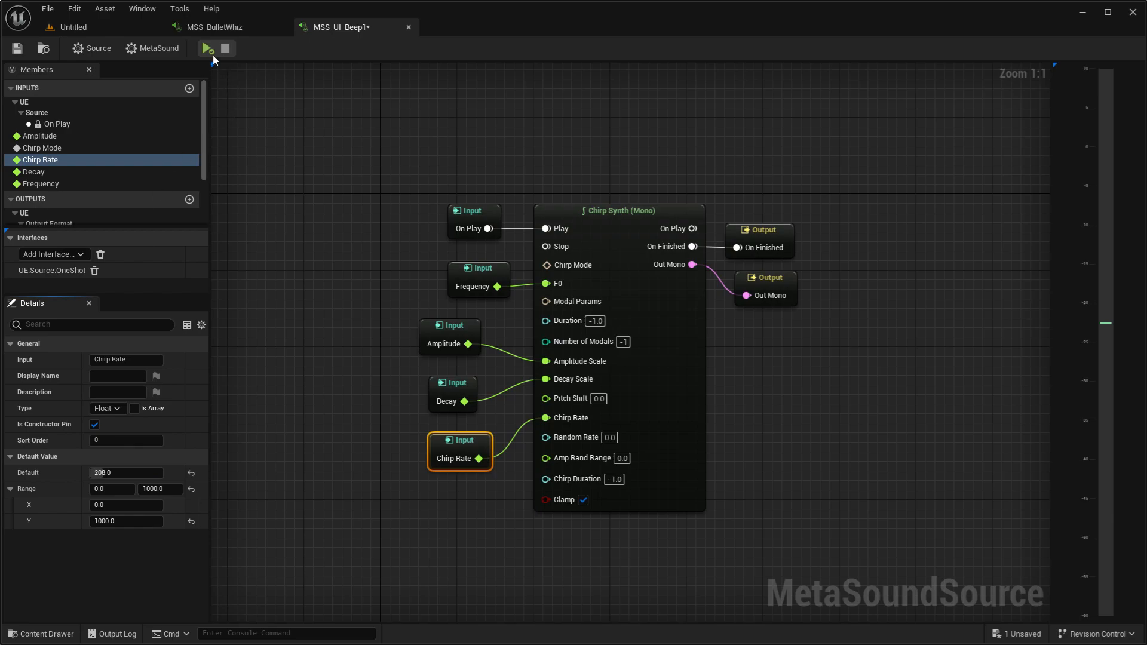
click(207, 49)
drag(126, 476, 113, 475)
click(207, 49)
click(213, 49)
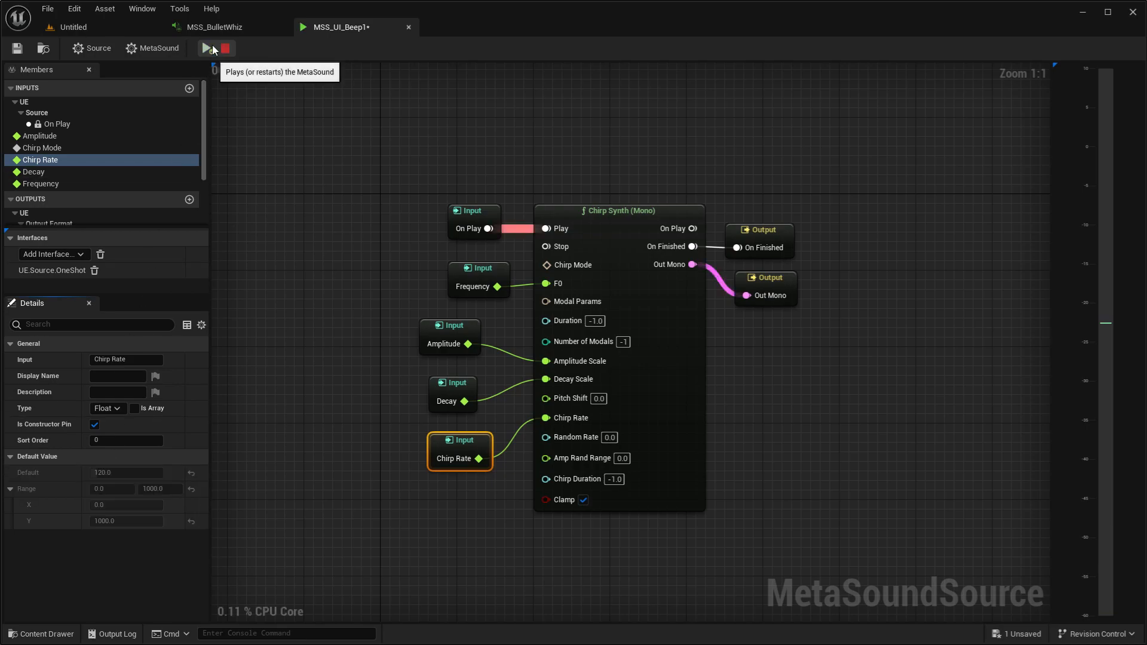
- Set the Chirp Rate input's default to 1000
click(120, 477)
text(1)
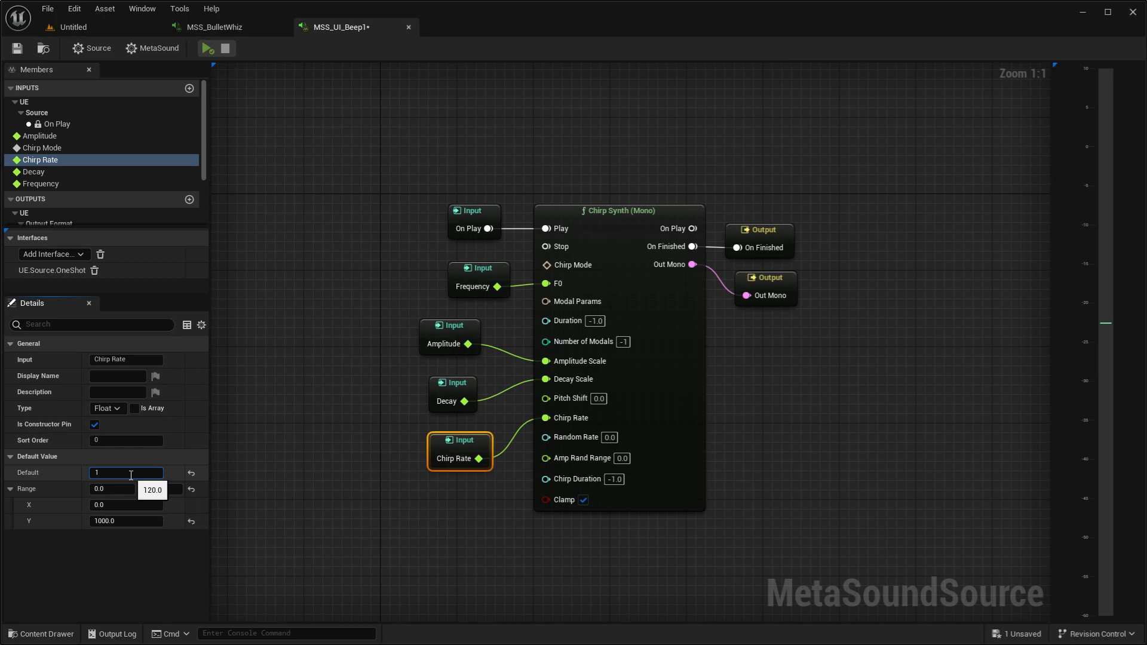
text(99)
key(Return)
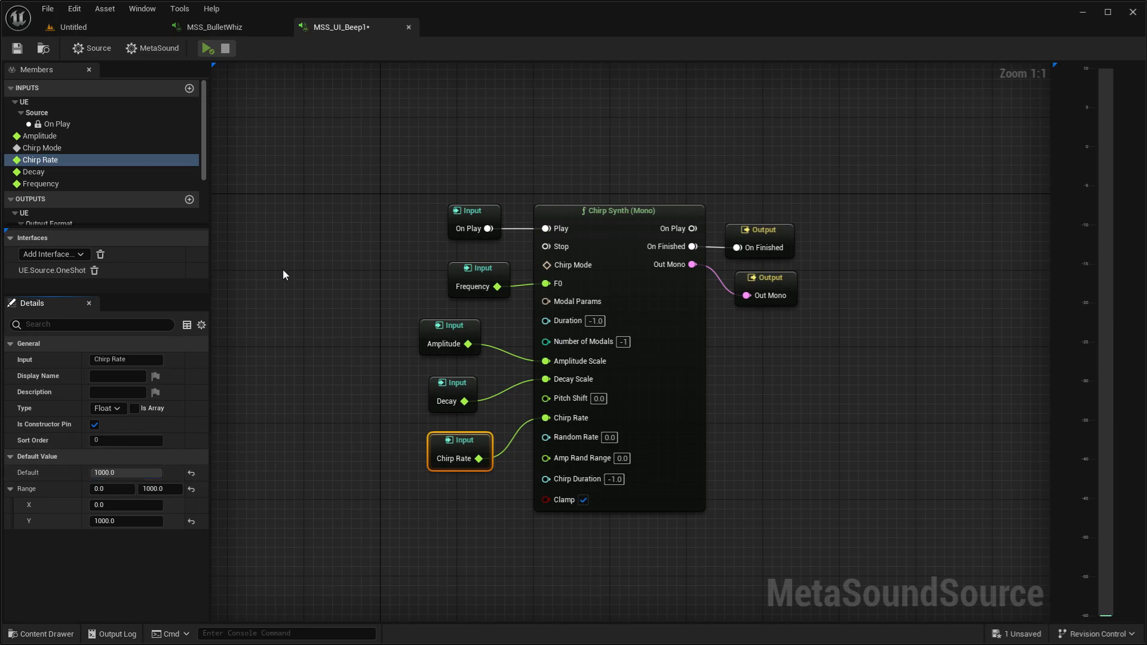
click(283, 268)
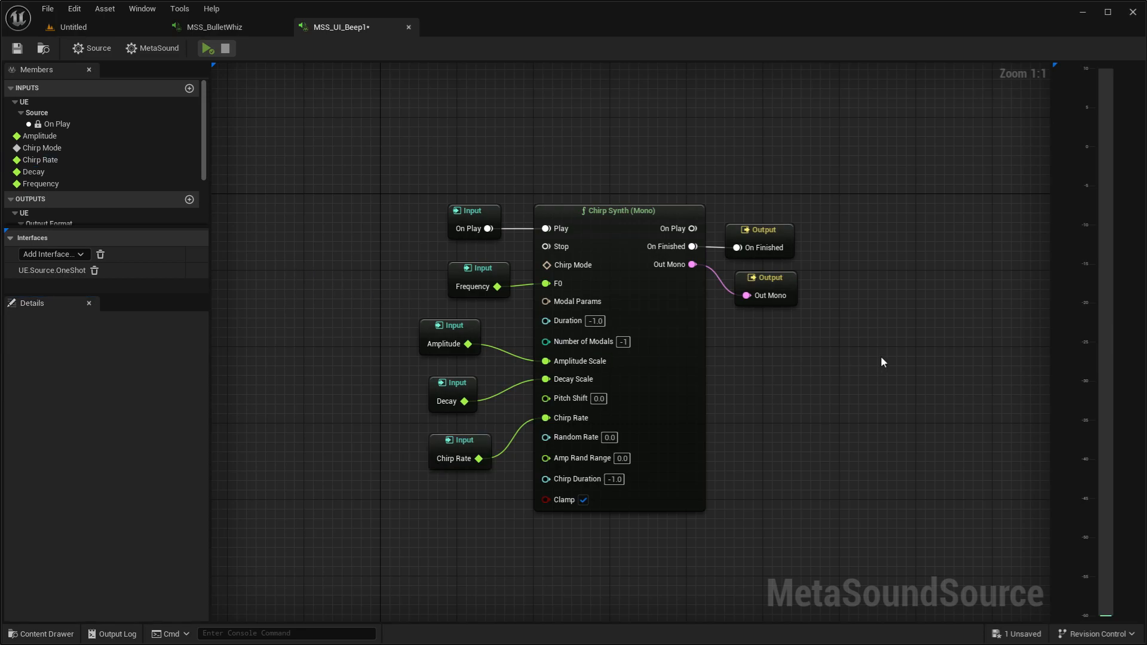
- Add a Wave Writer (1-channel, Mono) node and connect the Chirp Synth's Out Mono to its In pin
right_click(851, 335)
text(wav)
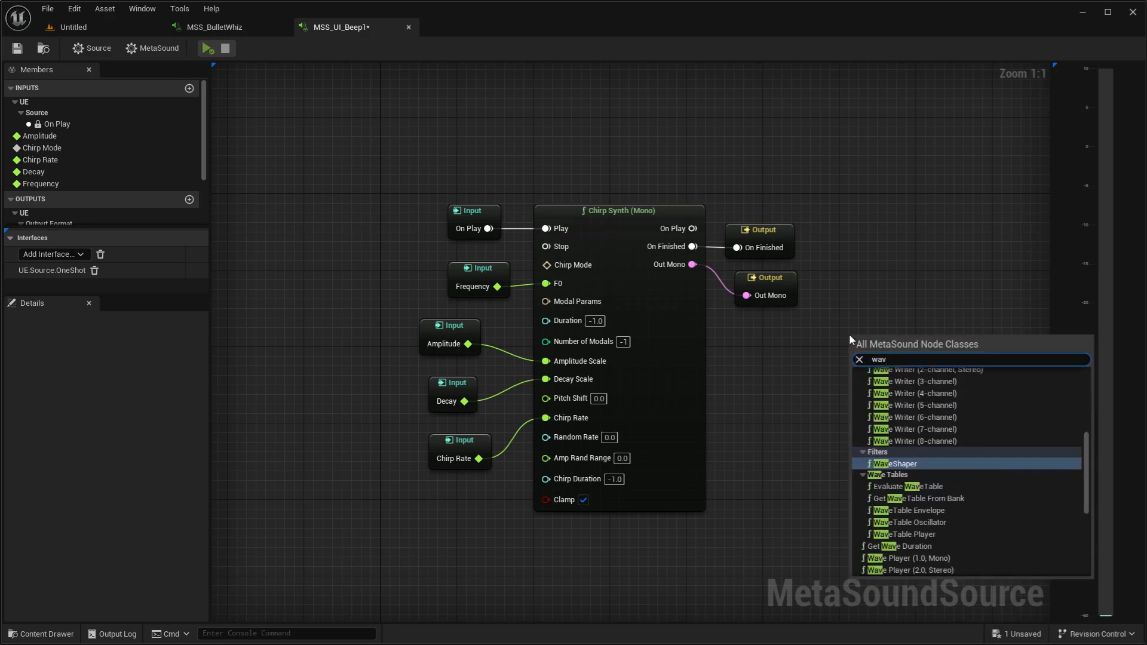
scroll(901, 438, up, 2)
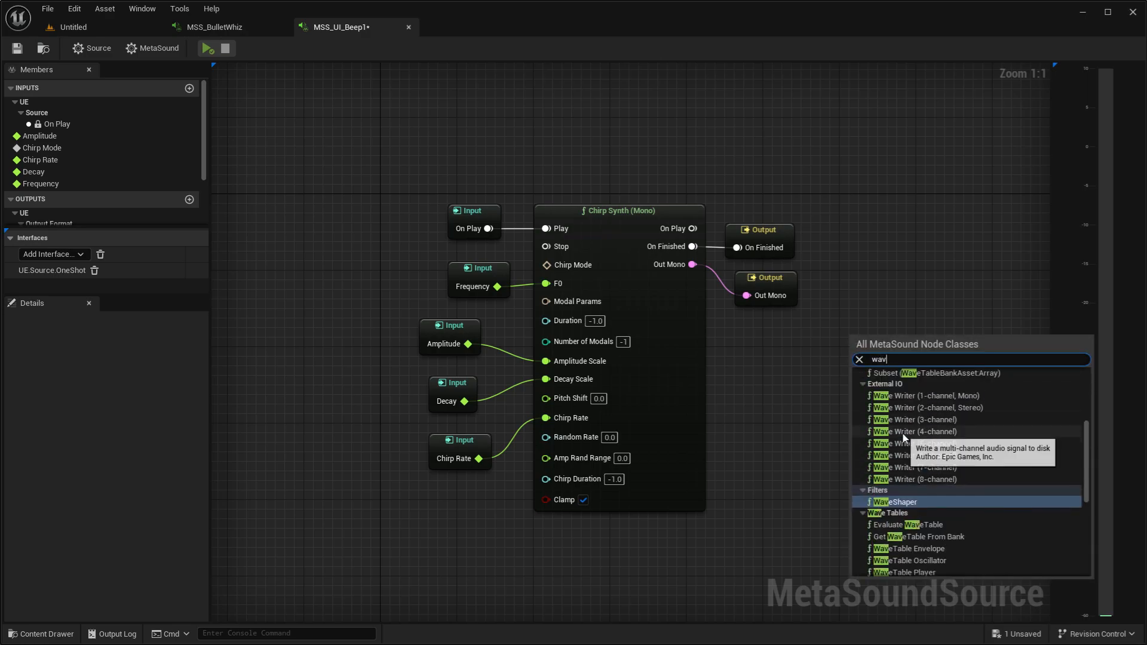
click(901, 402)
drag(692, 264, 861, 400)
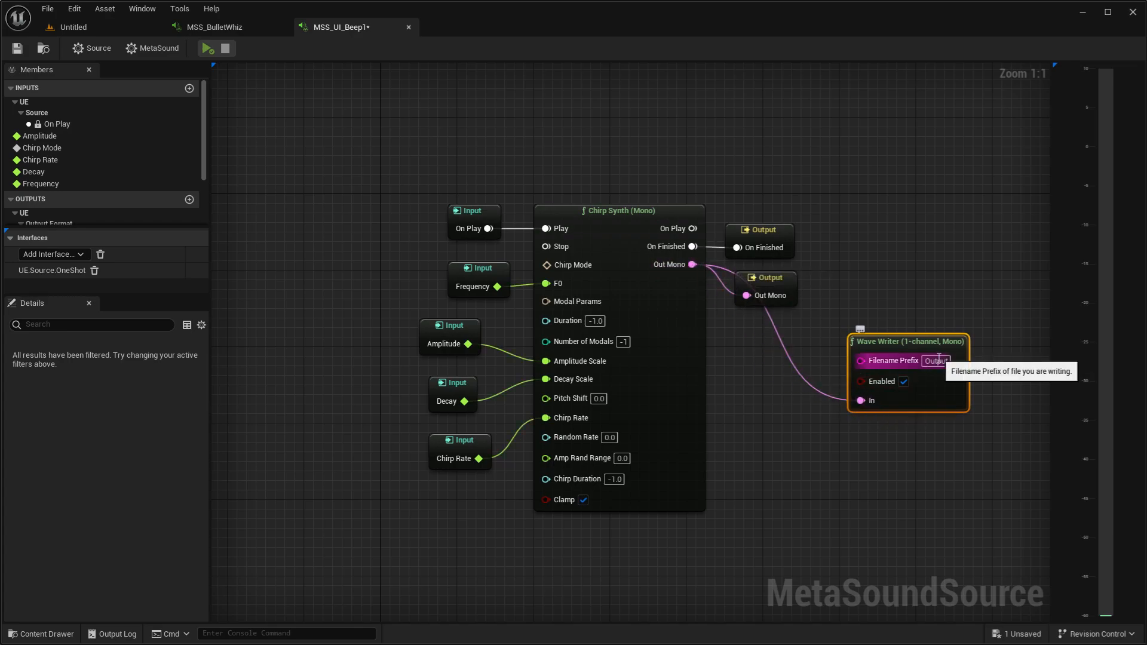
- Set the Wave Writer's Filename Prefix to Beep
click(937, 361)
text(B)
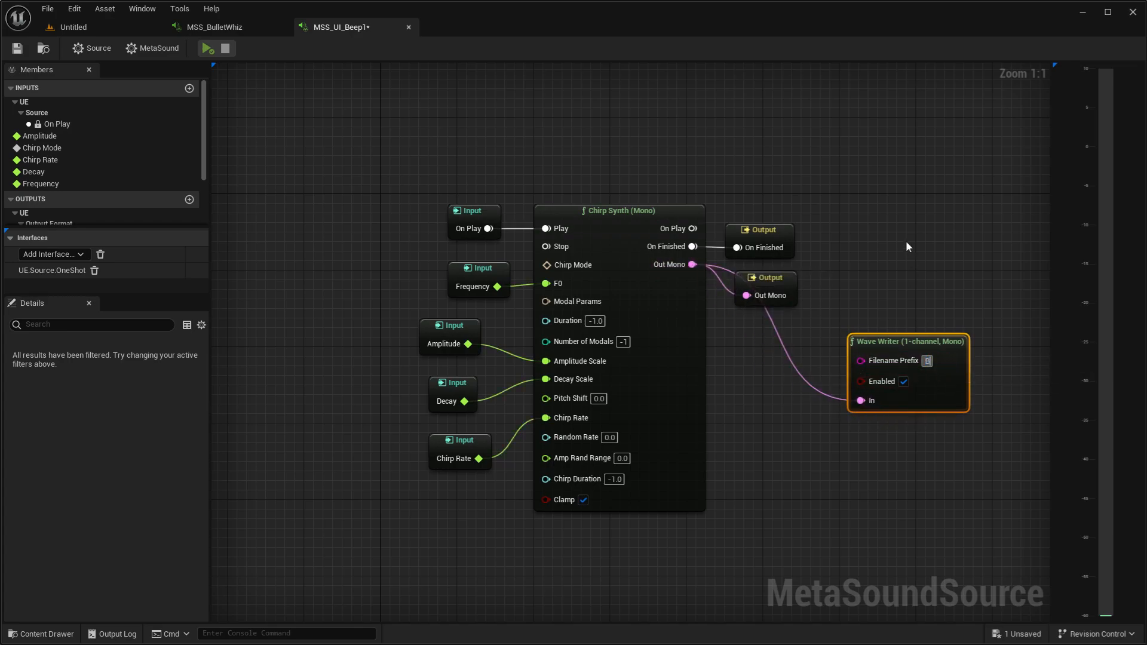
text(eep)
click(906, 240)
- Play the MetaSound to record it to disk, and load the captured Beep_1.wav into Sonic Visualiser
click(469, 447)
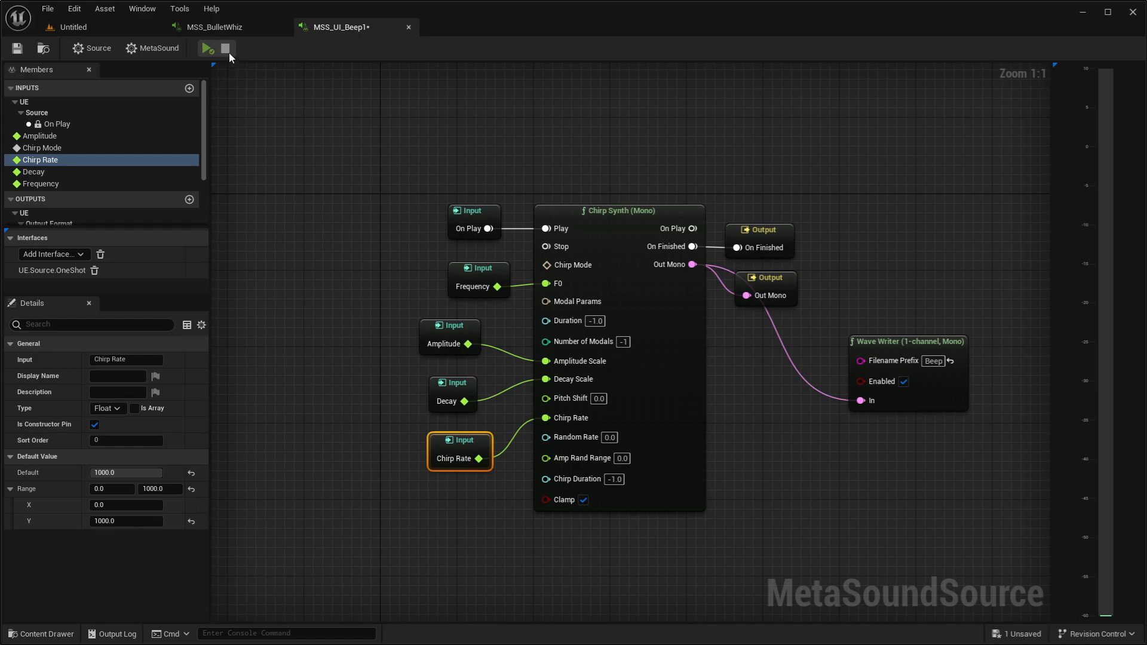
click(209, 49)
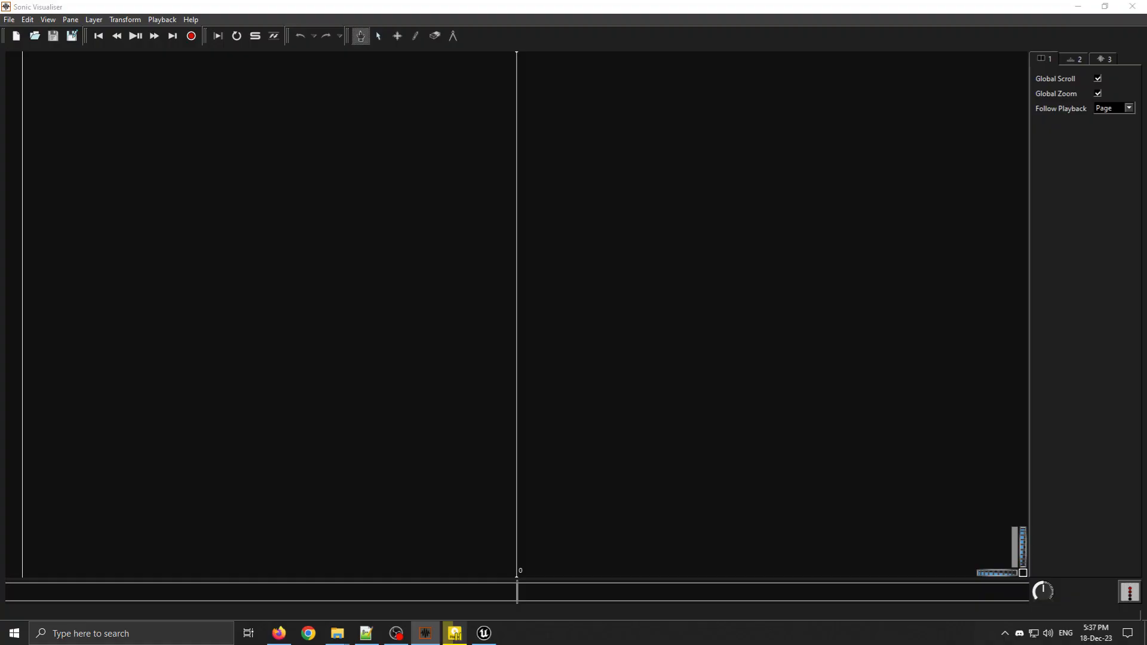
drag(661, 284, 661, 281)
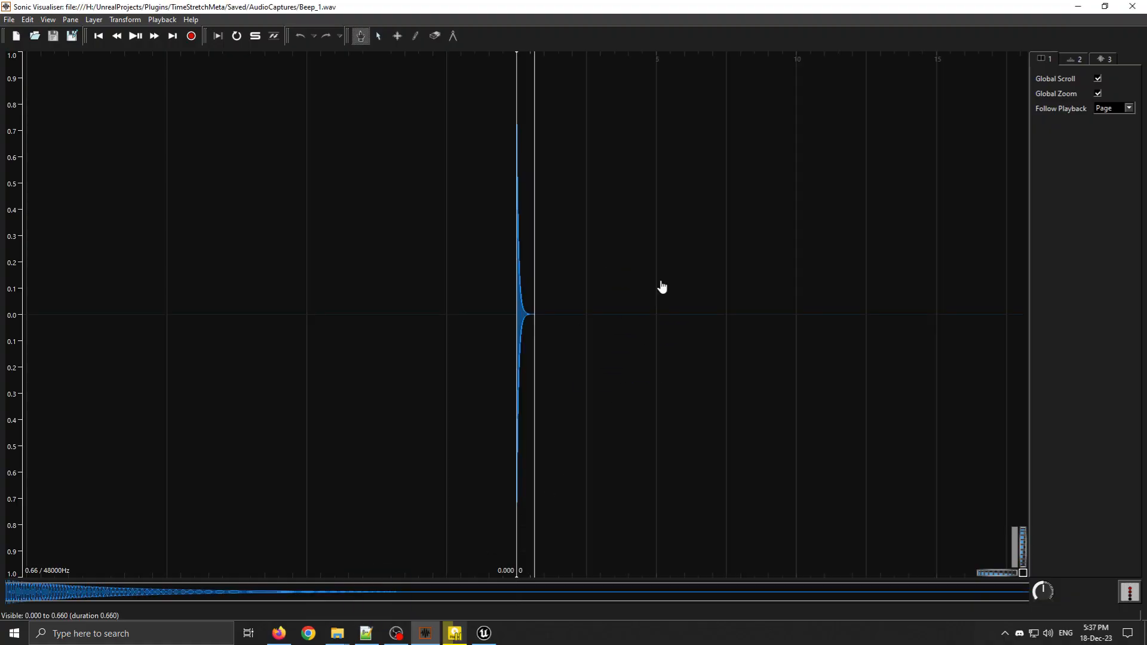
- Add a spectrogram layer for the Beep_1.wav recording
right_click(661, 285)
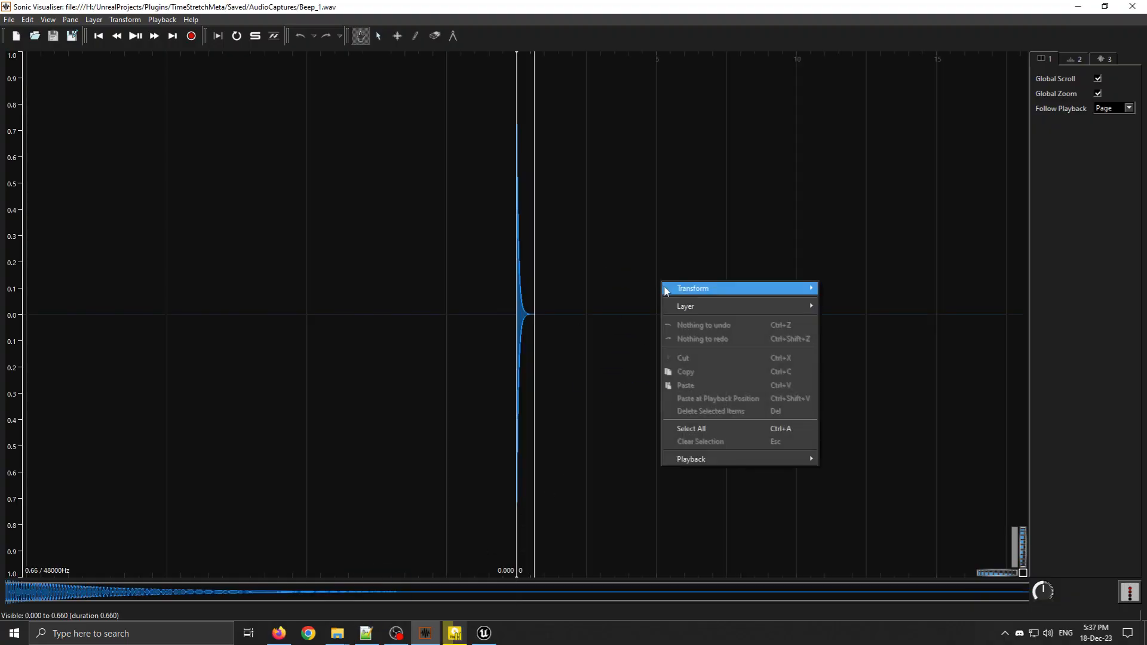
click(573, 294)
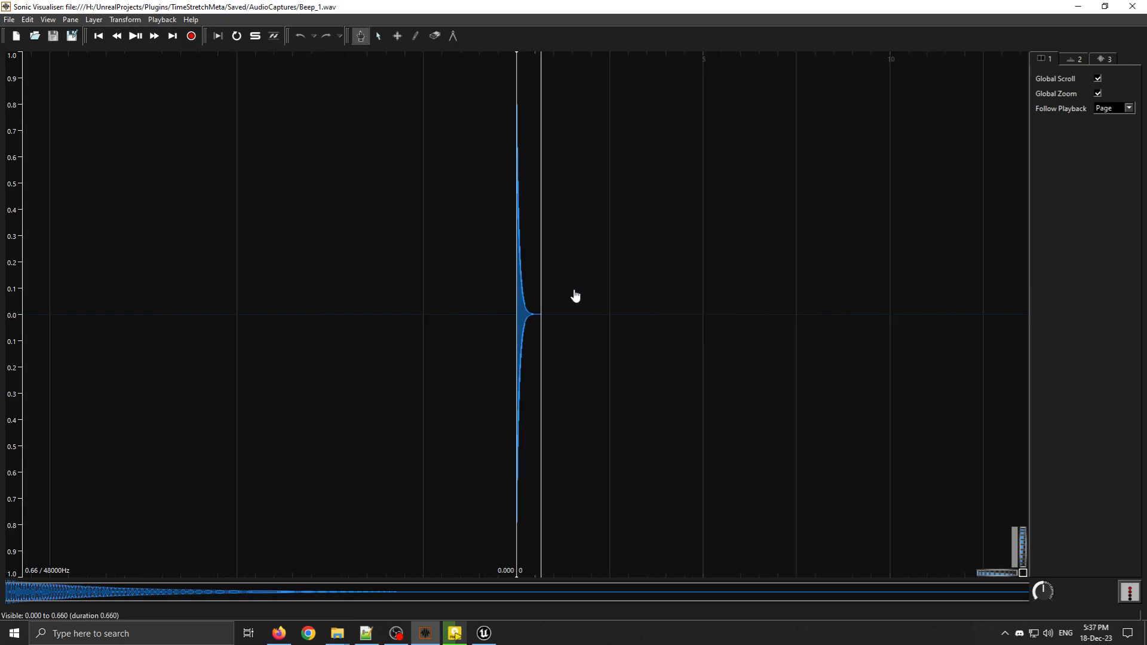
right_click(574, 291)
mouse_move(658, 315)
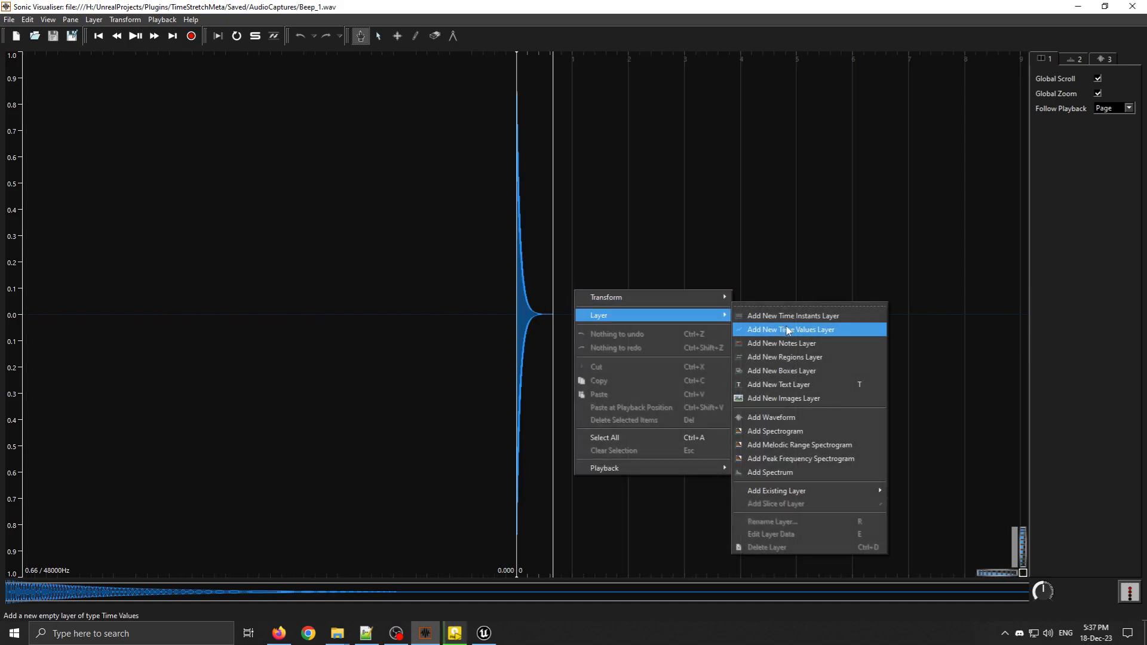
click(788, 432)
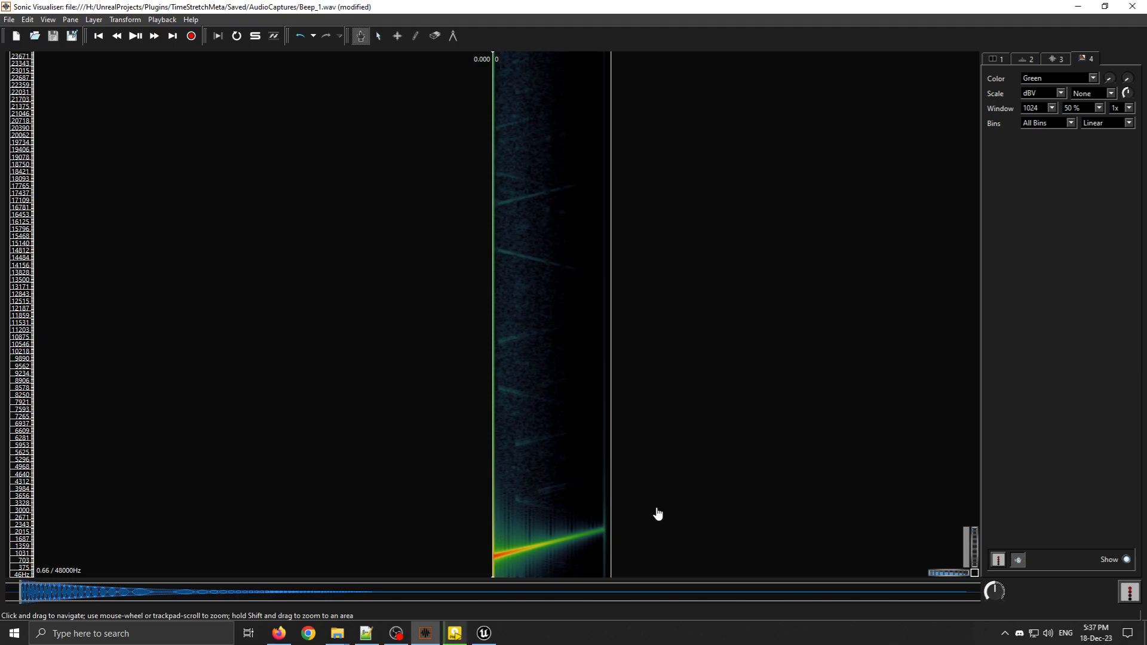
- Switch back to Unreal Editor and promote the Chirp Synth's Chirp Mode pin to a new graph input
click(487, 633)
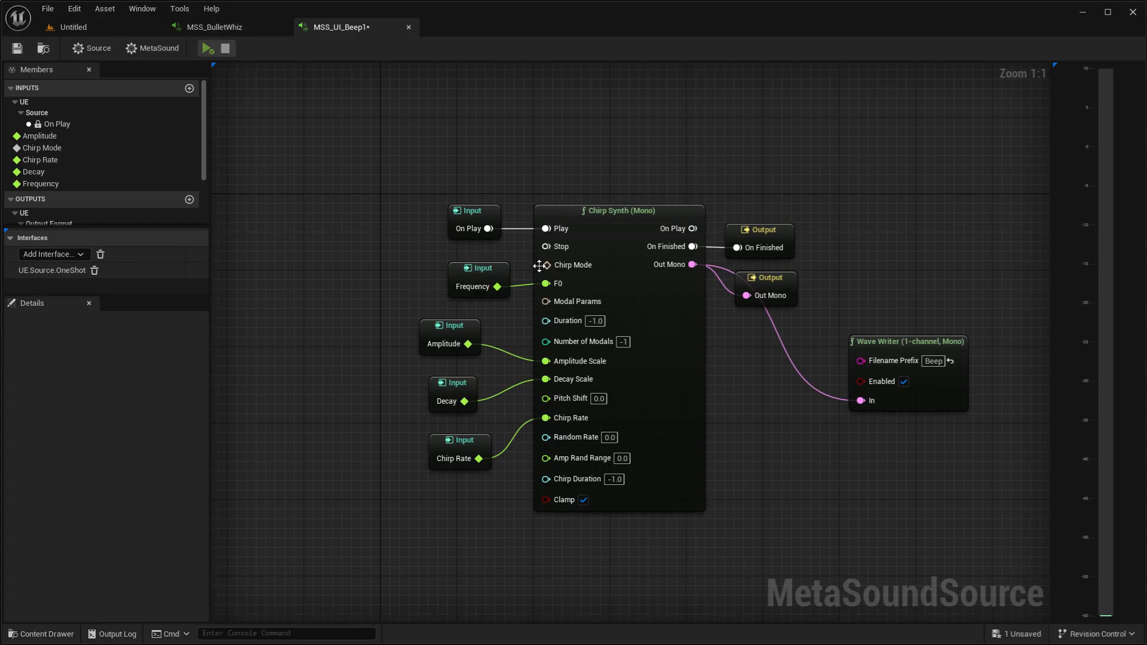
drag(545, 266, 301, 266)
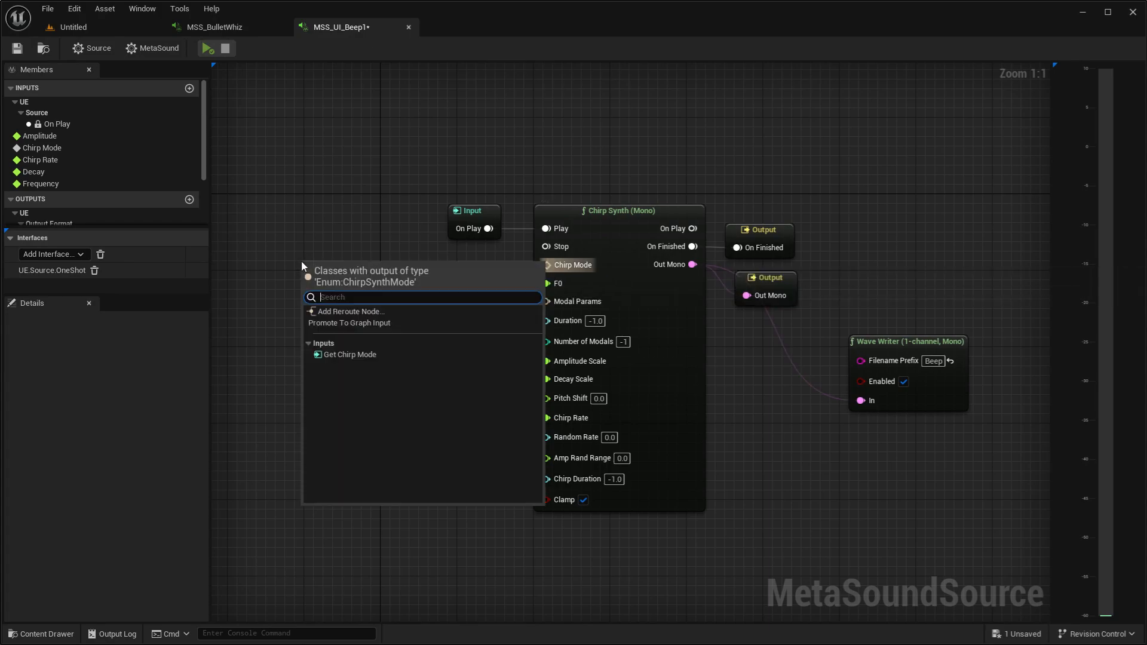
click(349, 323)
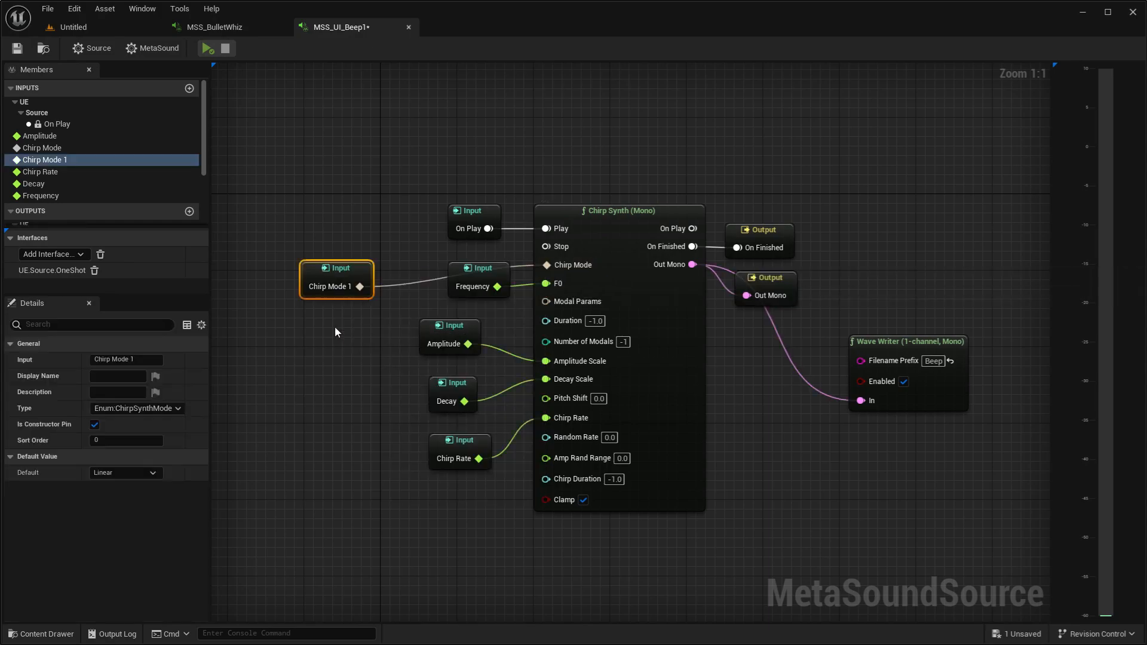
- Move the Chirp Mode 1 input node closer to the Chirp Synth and set its default value to Exponent
drag(329, 276, 358, 252)
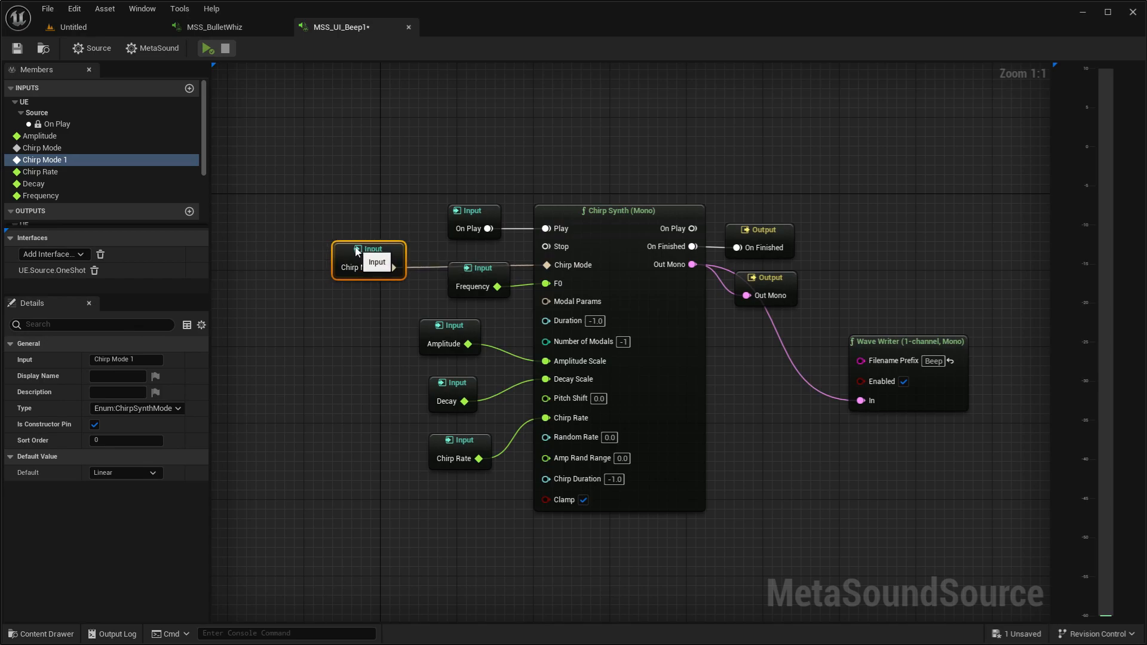
click(143, 473)
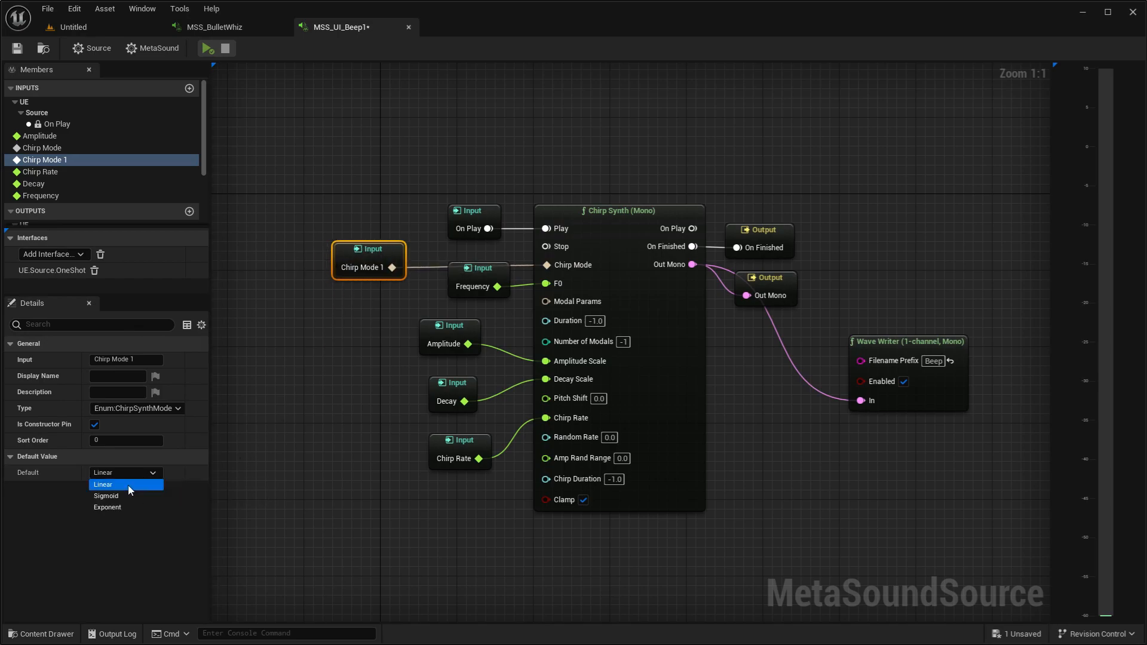
click(128, 507)
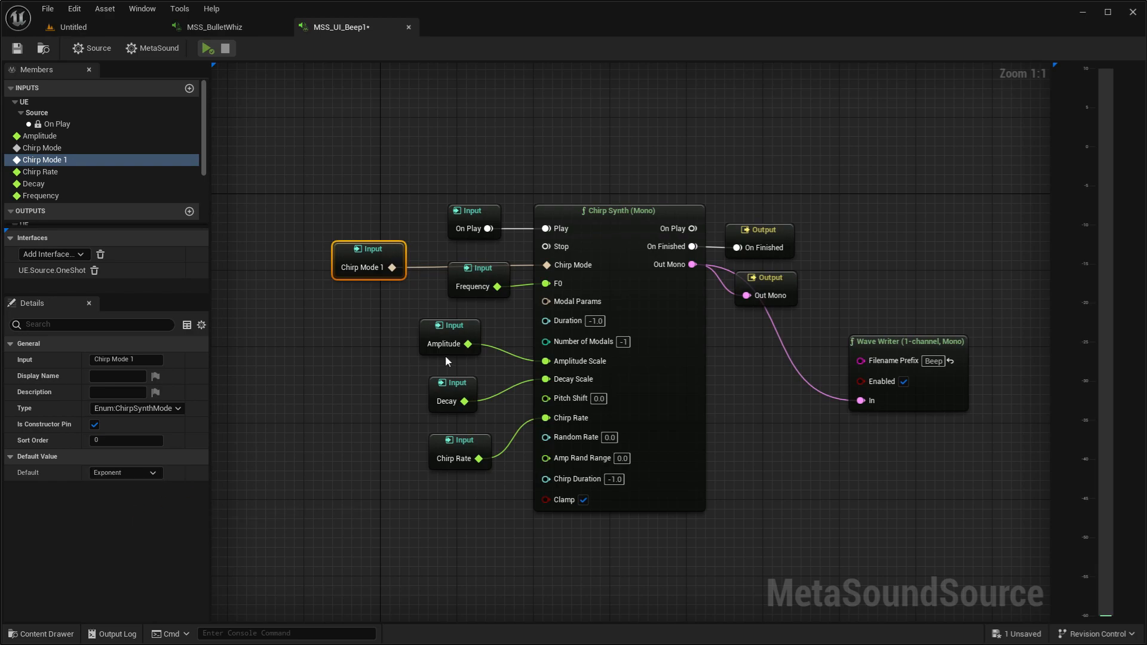
click(382, 366)
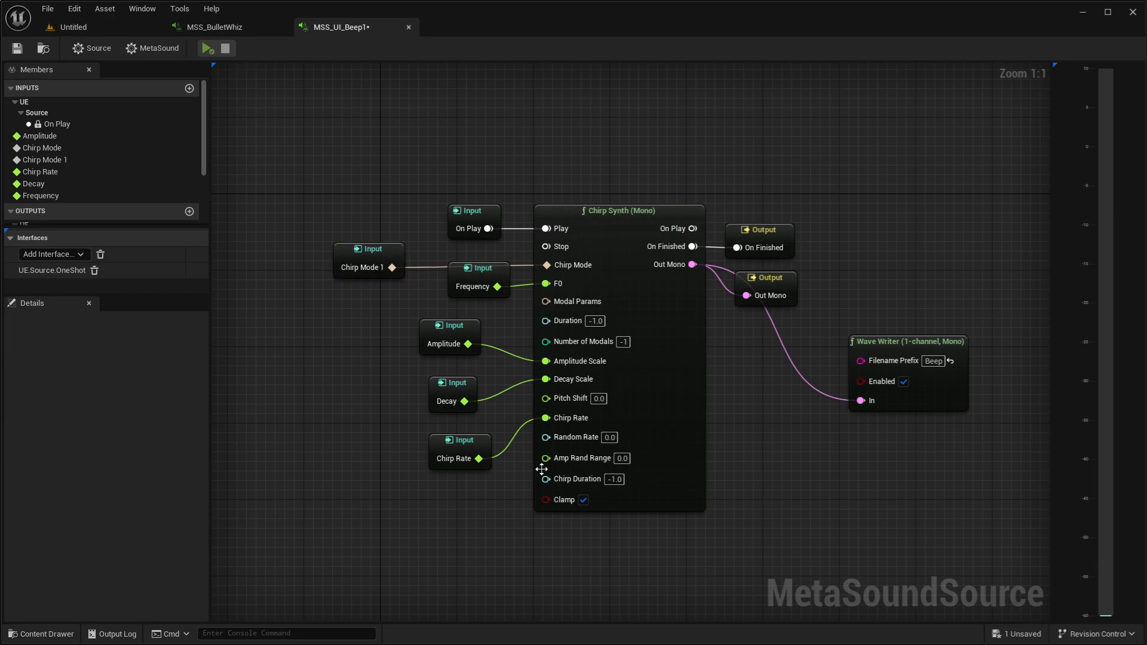
- Set the Chirp Synth's Chirp Duration to 0.5 and check the Chirp Rate input's default value
click(613, 480)
text(0.5)
key(Return)
click(461, 449)
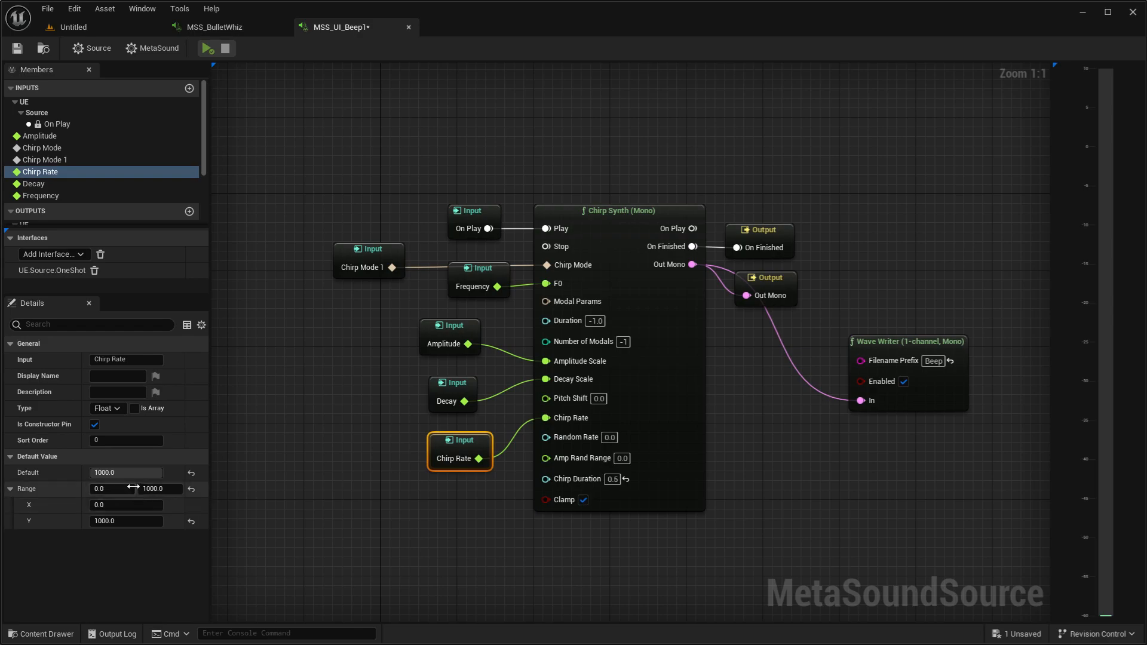
click(137, 473)
click(218, 471)
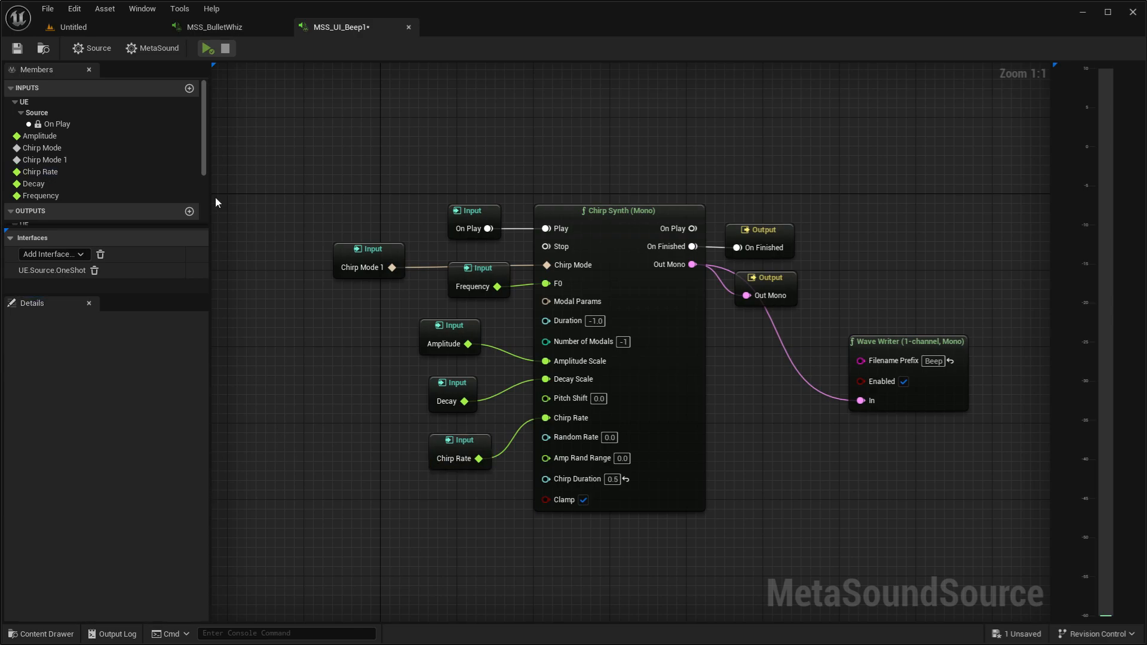
- Play the MetaSound to record it again, and load the captured Beep_3.wav into Sonic Visualiser's spectrogram
click(207, 49)
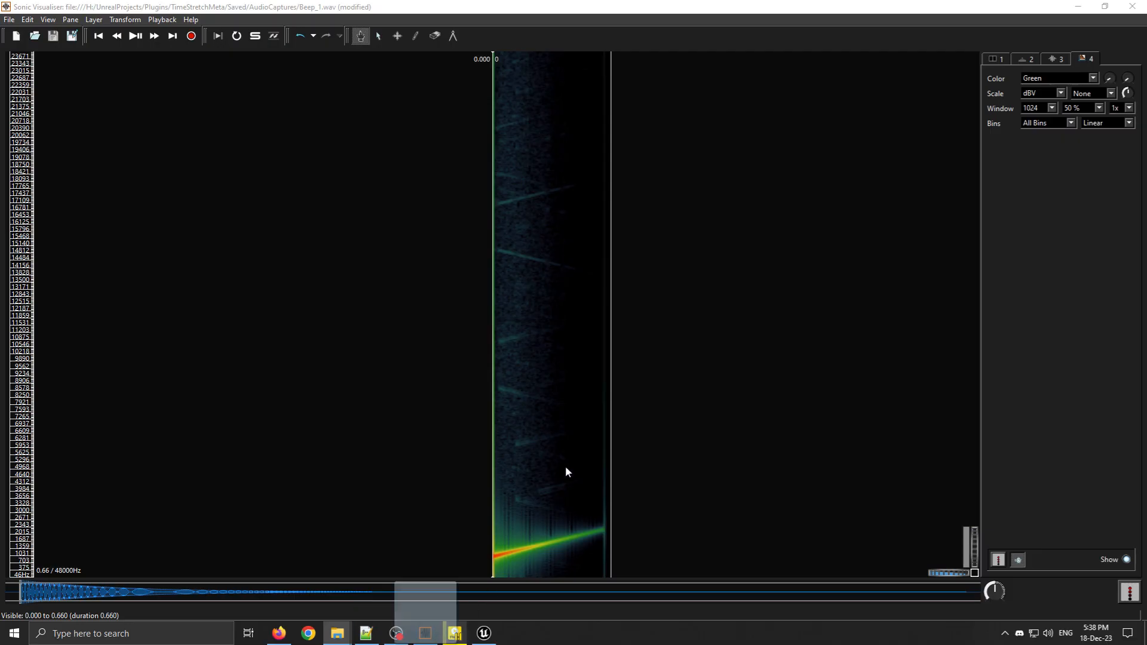
drag(568, 471, 559, 418)
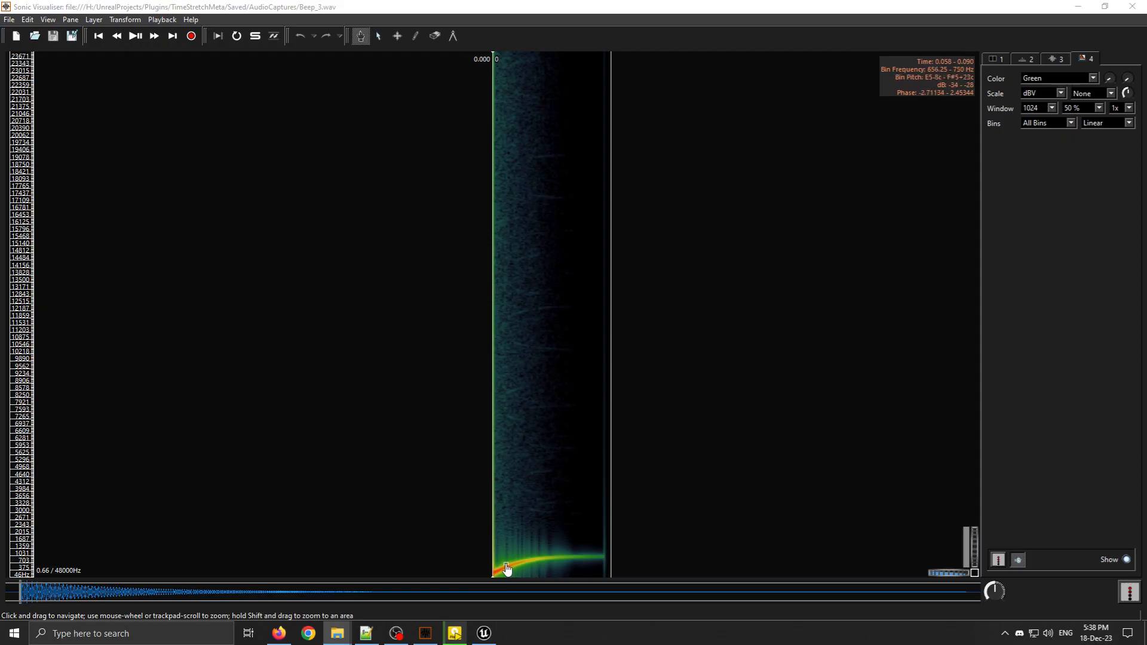
- Switch back to Unreal Editor and review the available default modes of the Chirp Mode 1 input
click(484, 634)
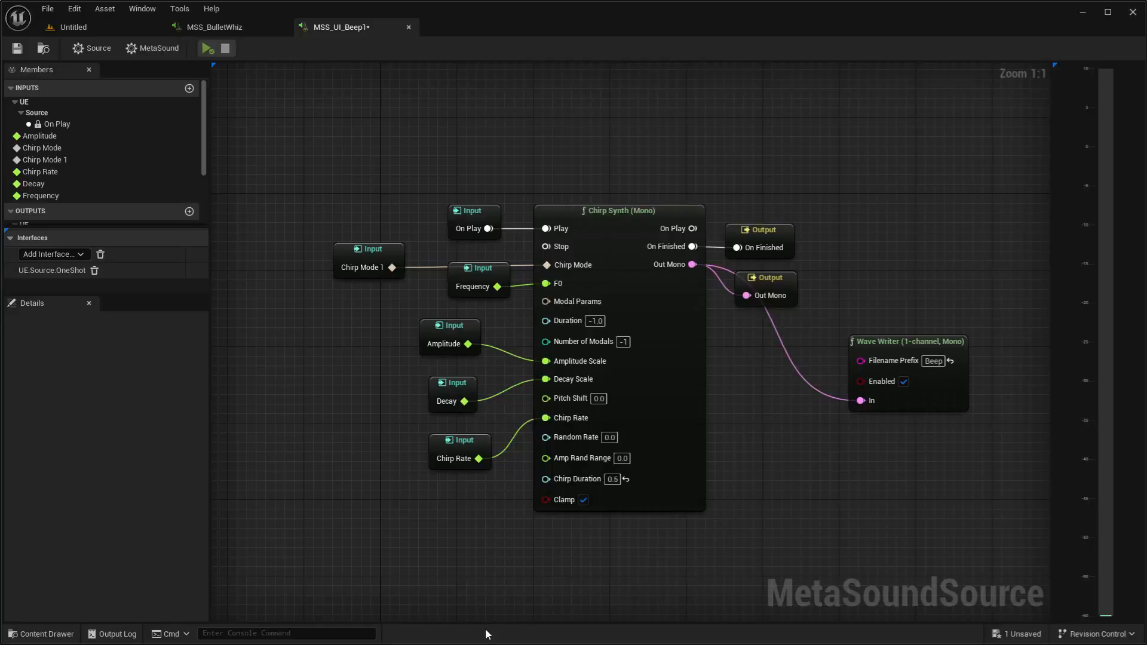
click(370, 263)
click(123, 474)
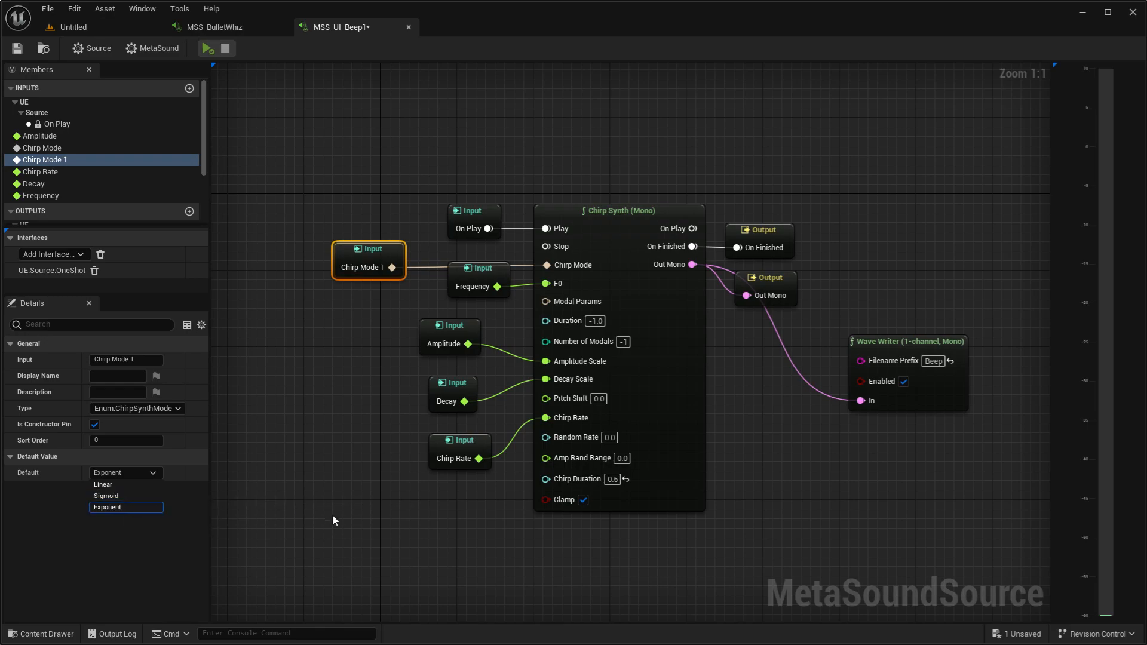
click(333, 592)
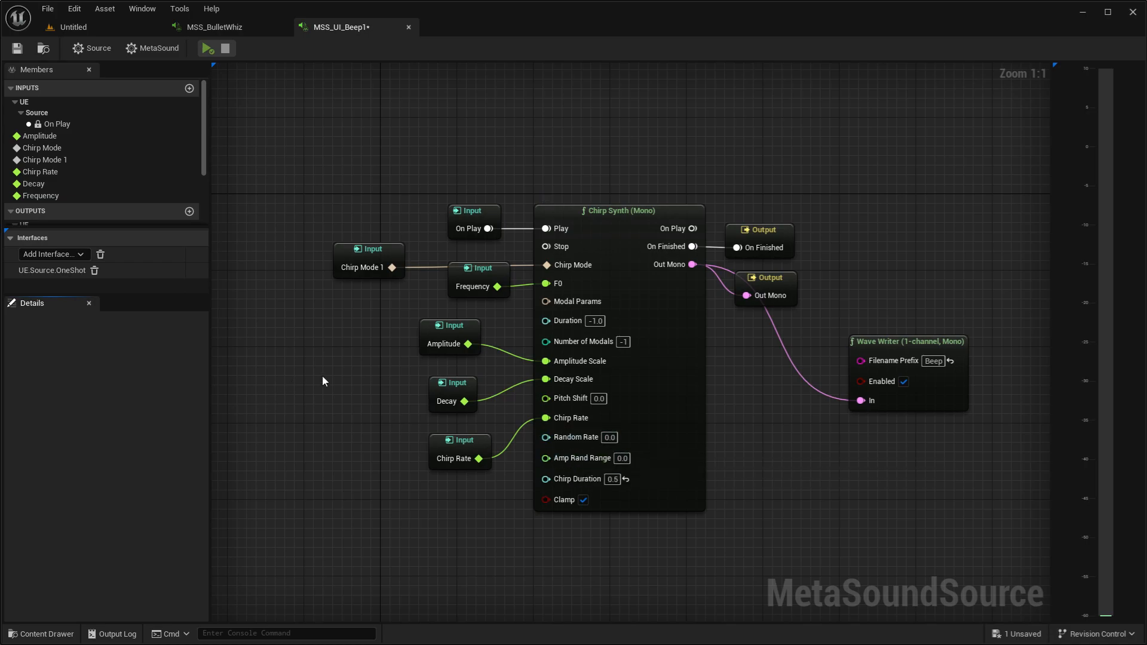
- Create a new MetaSound Source named MSS_TutBulletWhiz in the project's Tutorial content folder and open it
click(105, 31)
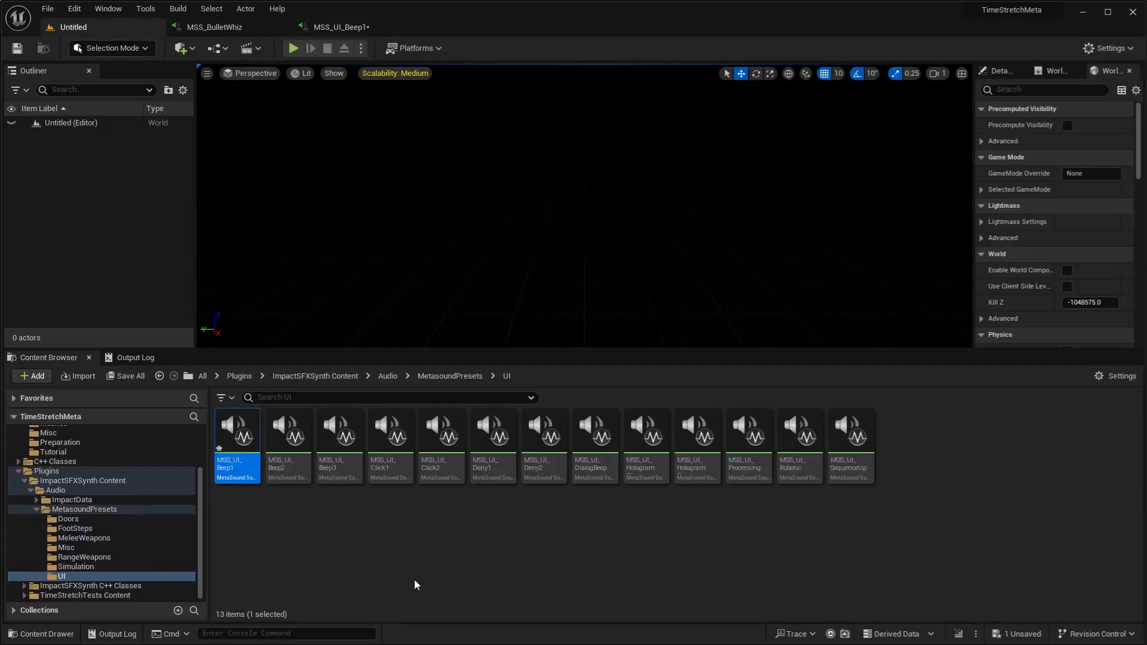
click(94, 452)
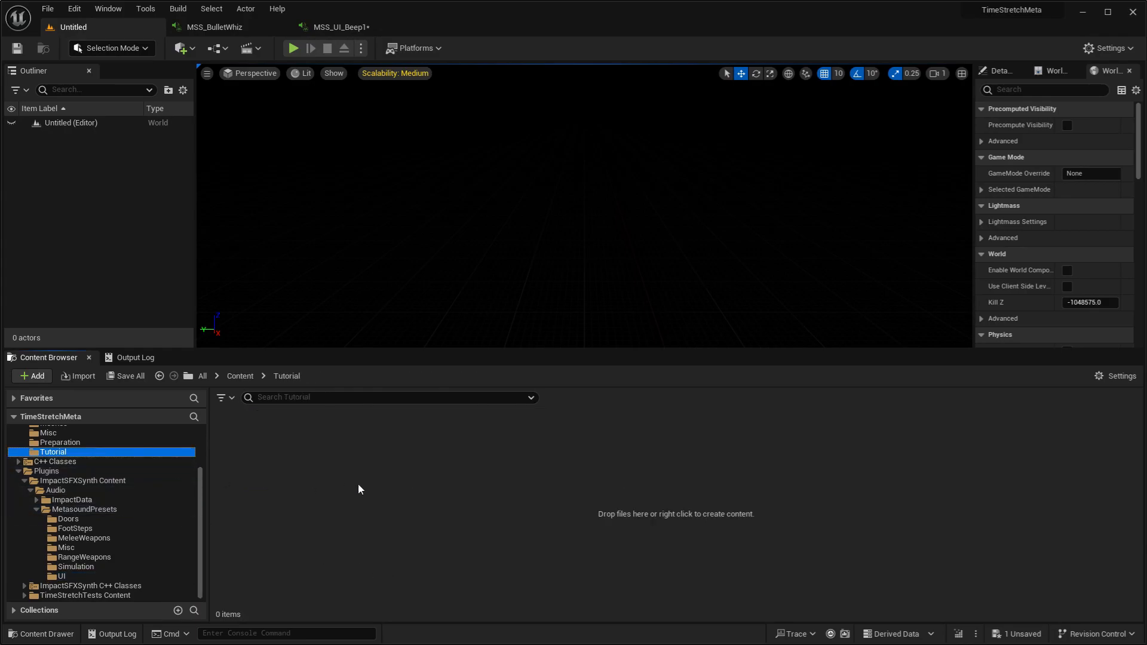
right_click(357, 528)
mouse_move(418, 258)
click(525, 266)
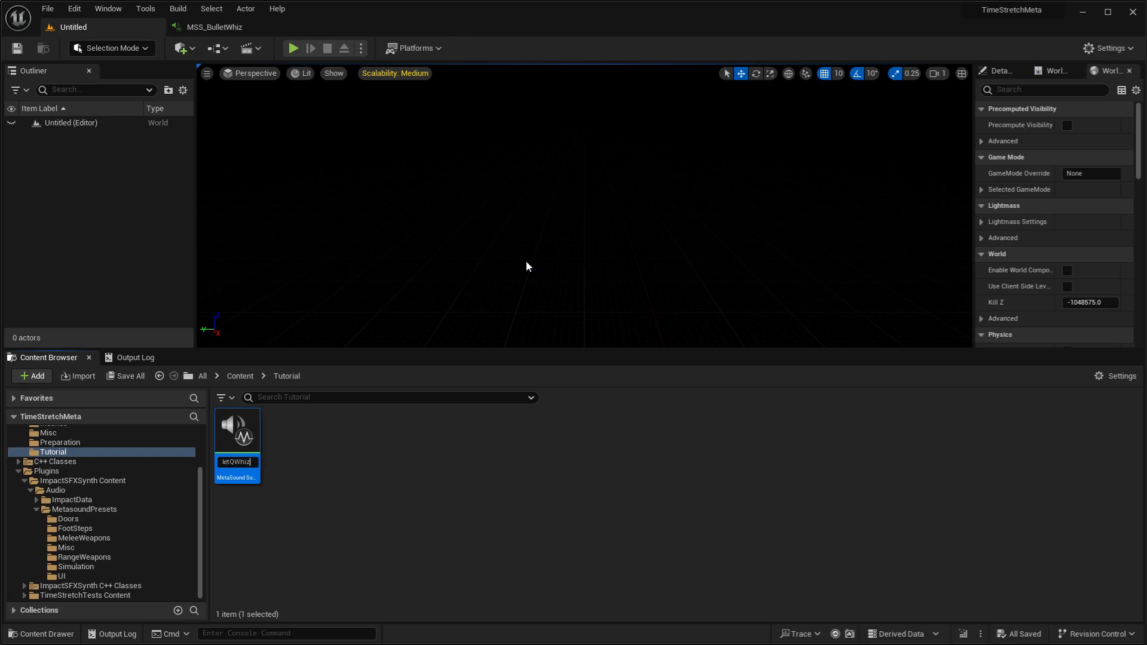
text(MSS_TutBulletWhiz)
key(Return)
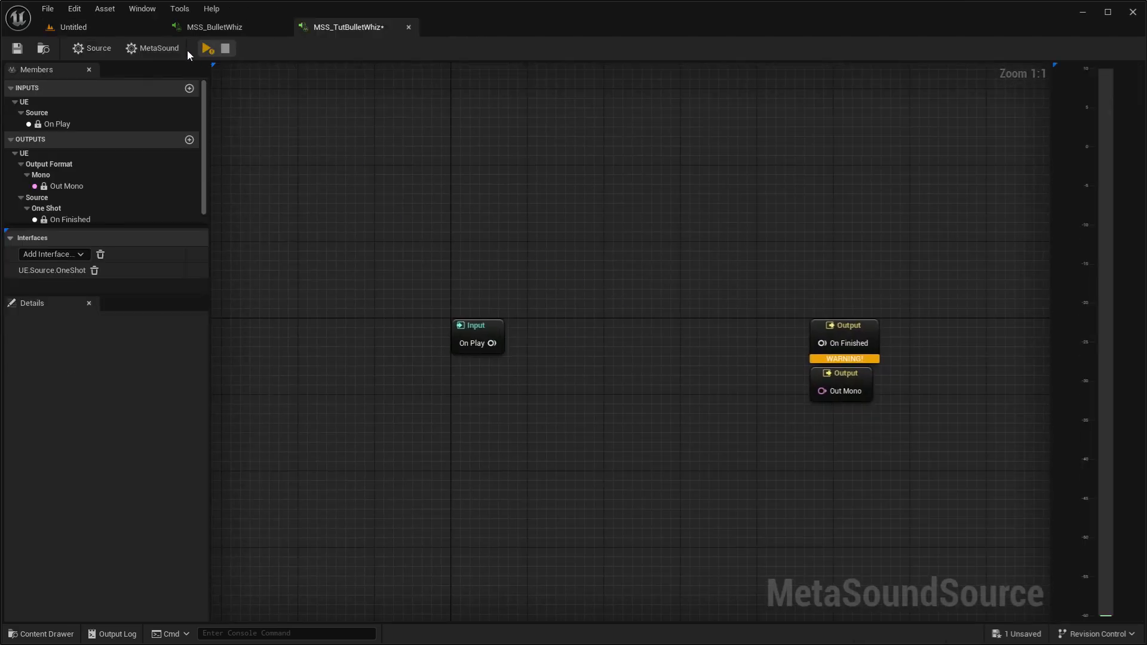
- Set the MSS_TutBulletWhiz output format to Stereo
click(156, 49)
click(131, 360)
click(134, 382)
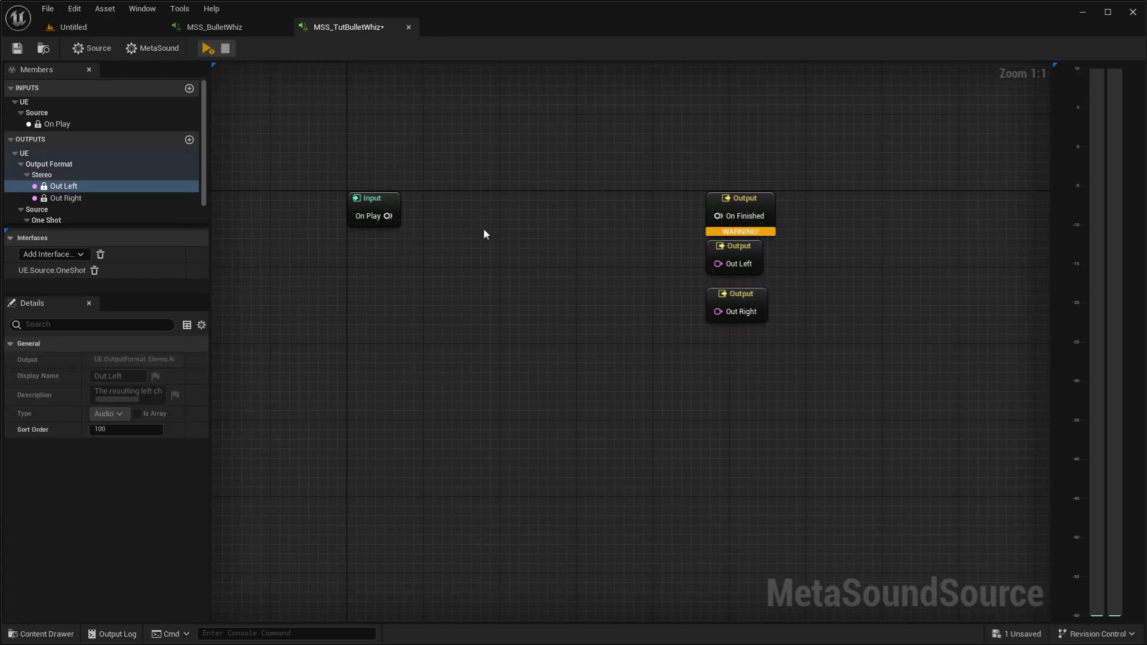
- Add a Residual SFX Synth (Stereo) node between the On Play input and the outputs
right_click(462, 220)
text(res)
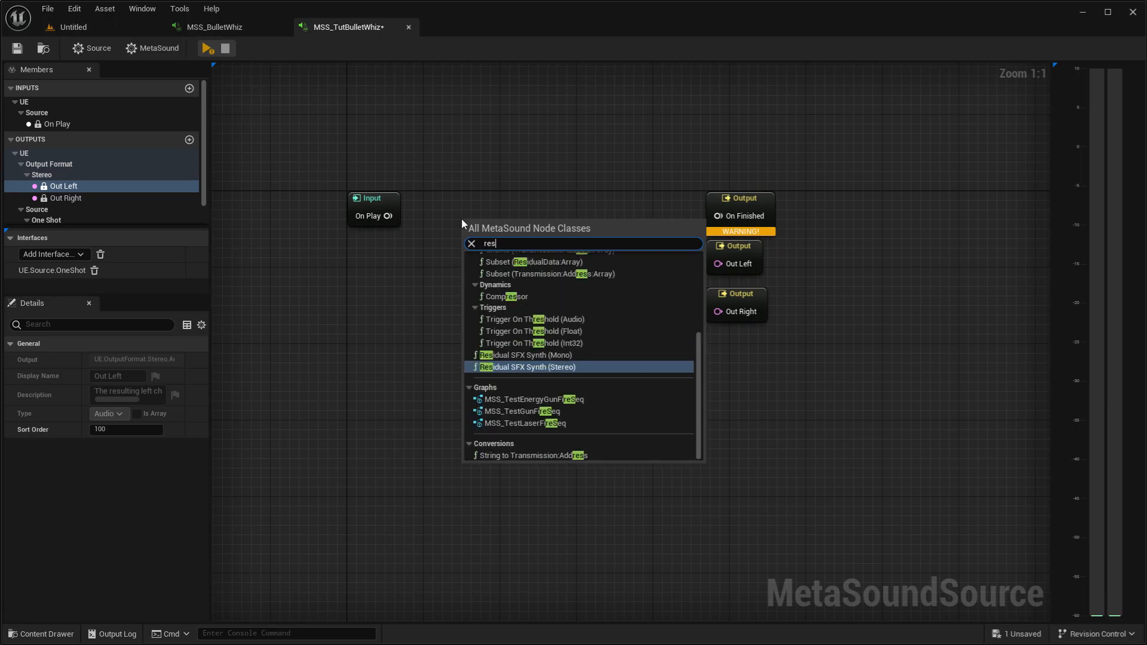
key(Return)
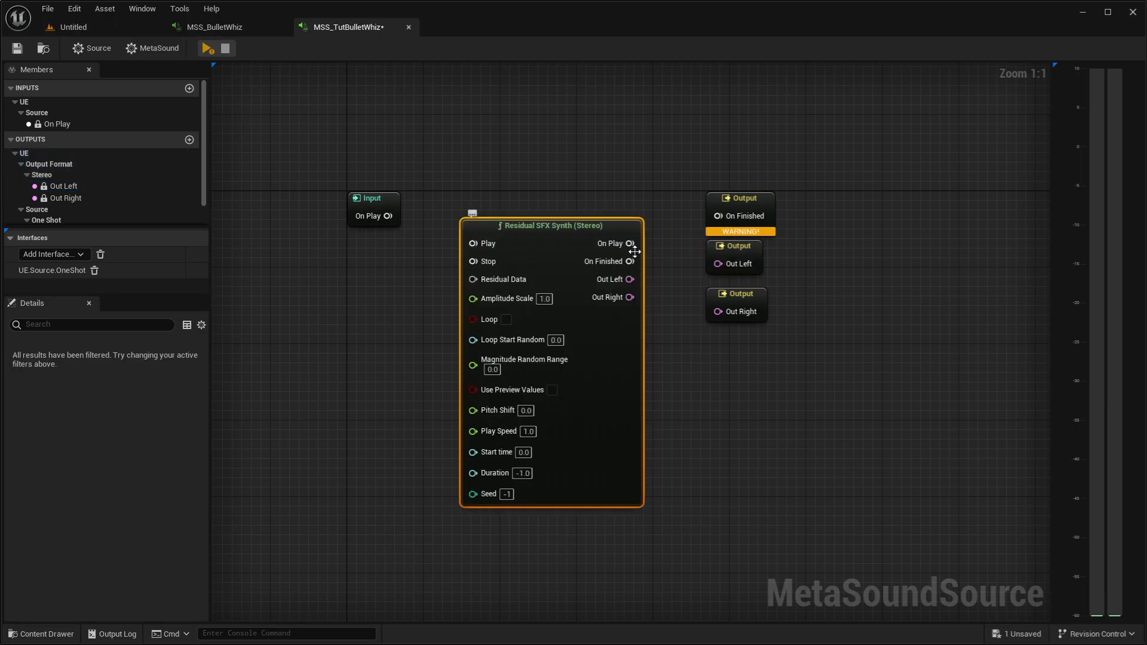
- Wire the synth's On Finished, Out Left and Out Right to the matching outputs, and On Play to its Play pin, tidying the nodes
drag(630, 261, 718, 264)
drag(630, 297, 717, 311)
drag(600, 230, 639, 194)
drag(388, 216, 455, 196)
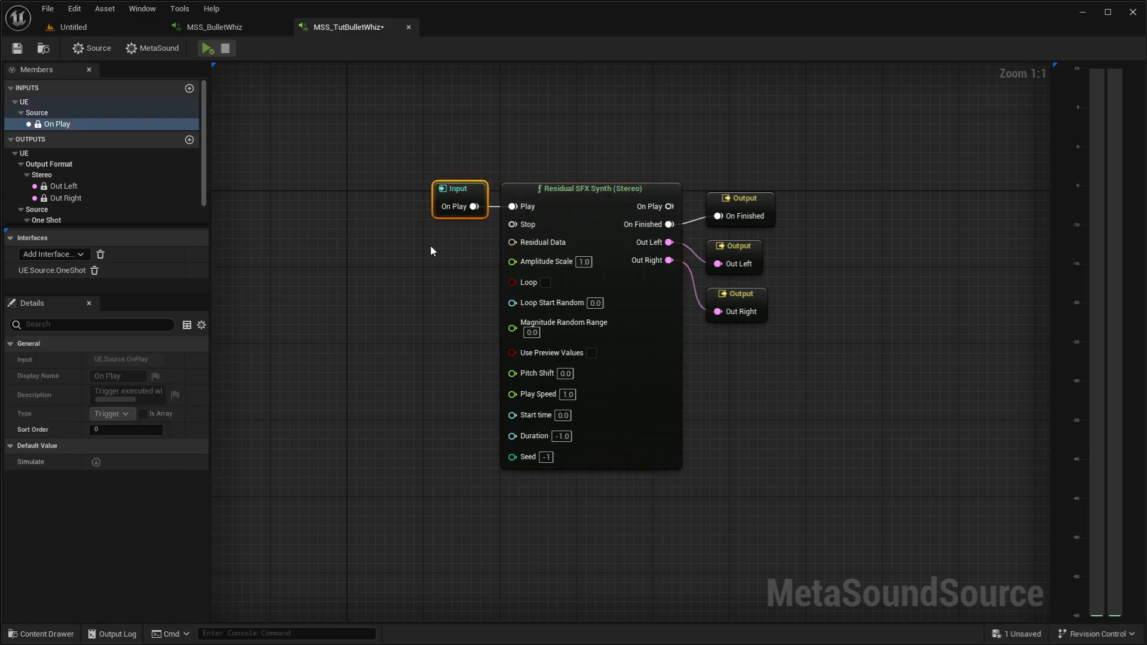
- Promote the synth's Residual Data pin to a graph input and set its default to RD_WhooshBullet
drag(483, 245, 424, 245)
click(476, 312)
click(105, 474)
text(whoos)
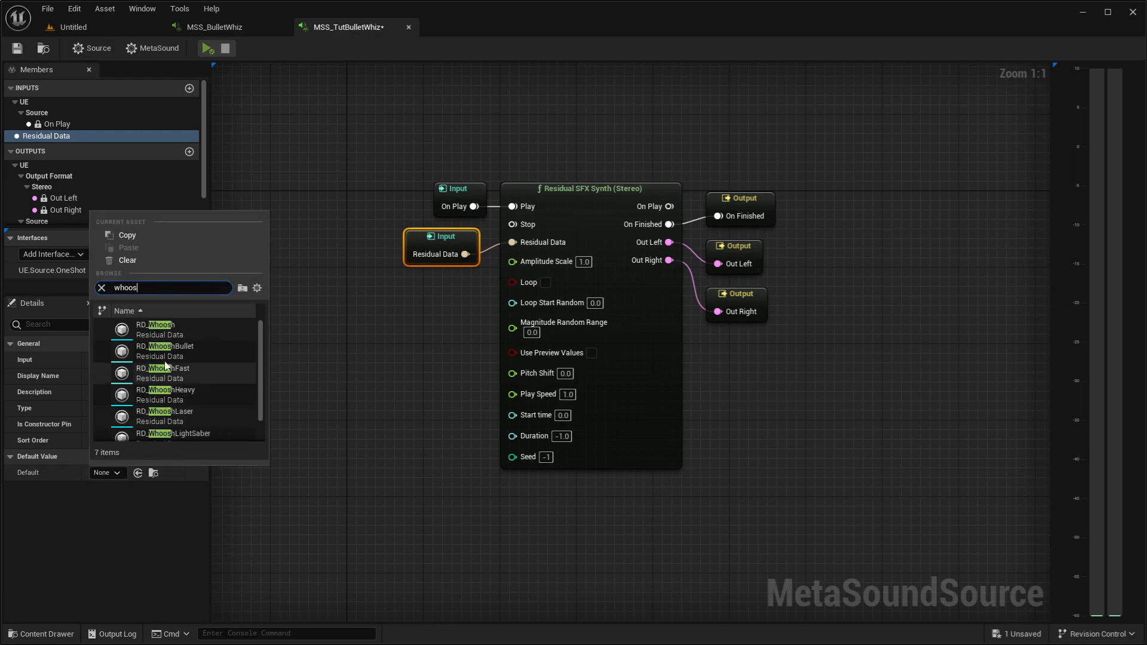
click(165, 351)
- Locate the RD_WhooshBullet asset in the content folders and open it to examine its settings and curves
click(153, 473)
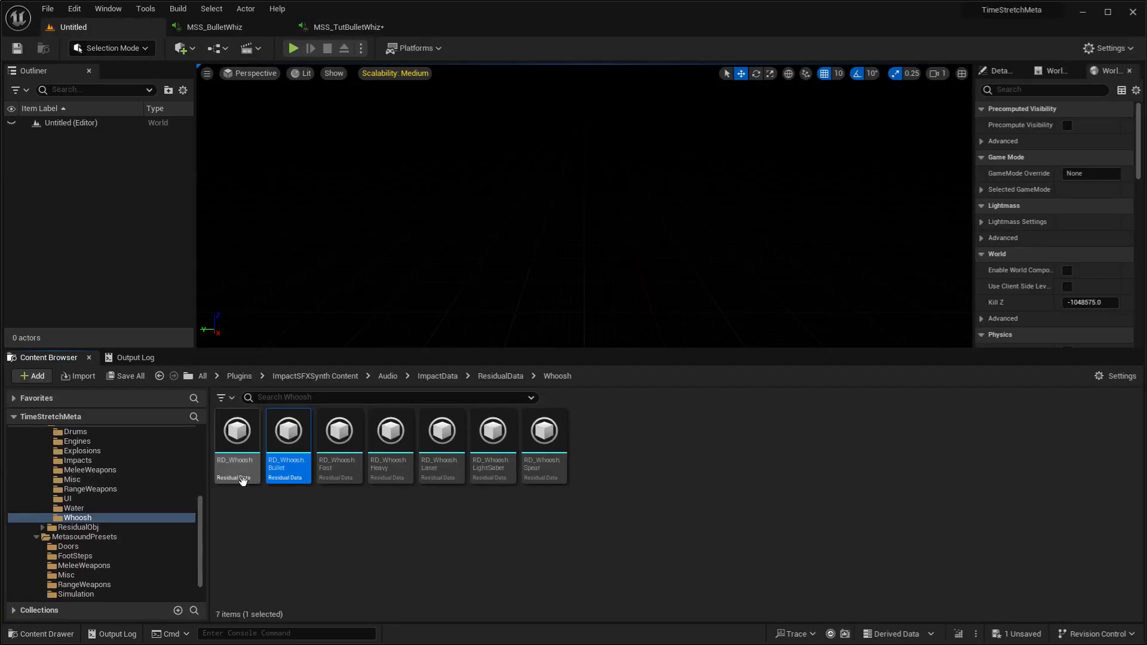
double_click(290, 472)
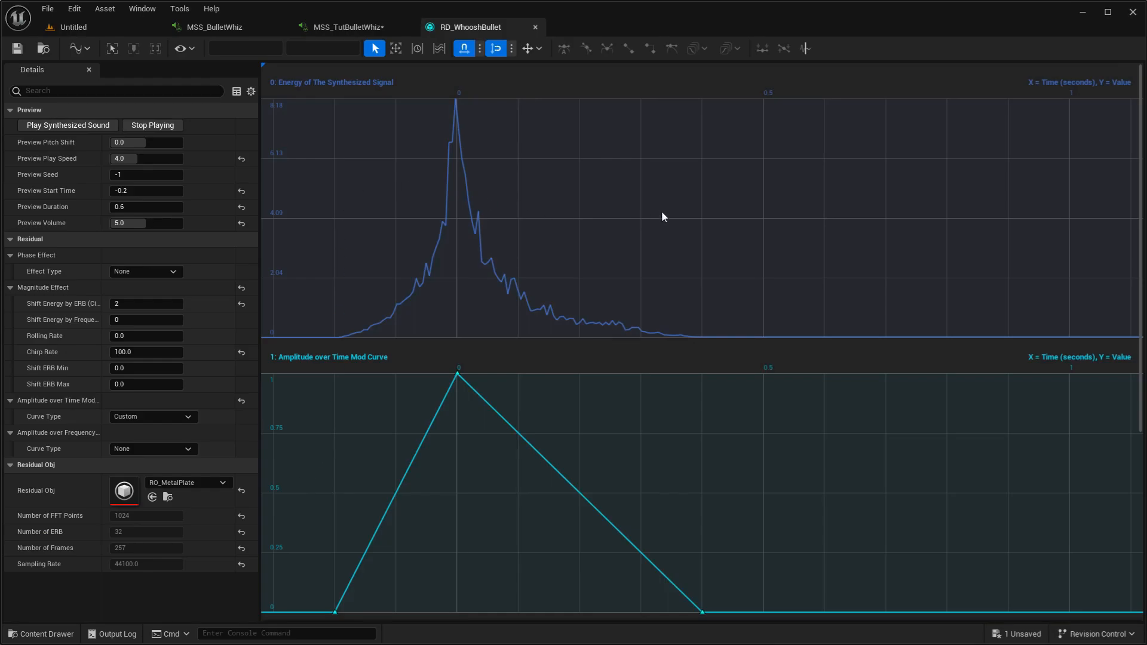
scroll(662, 216, down, 5)
scroll(769, 237, up, 5)
- Try Shift Energy by Frequency values of 2 and -4, previewing the synthesized sound with each
drag(140, 319, 153, 320)
click(44, 128)
click(95, 124)
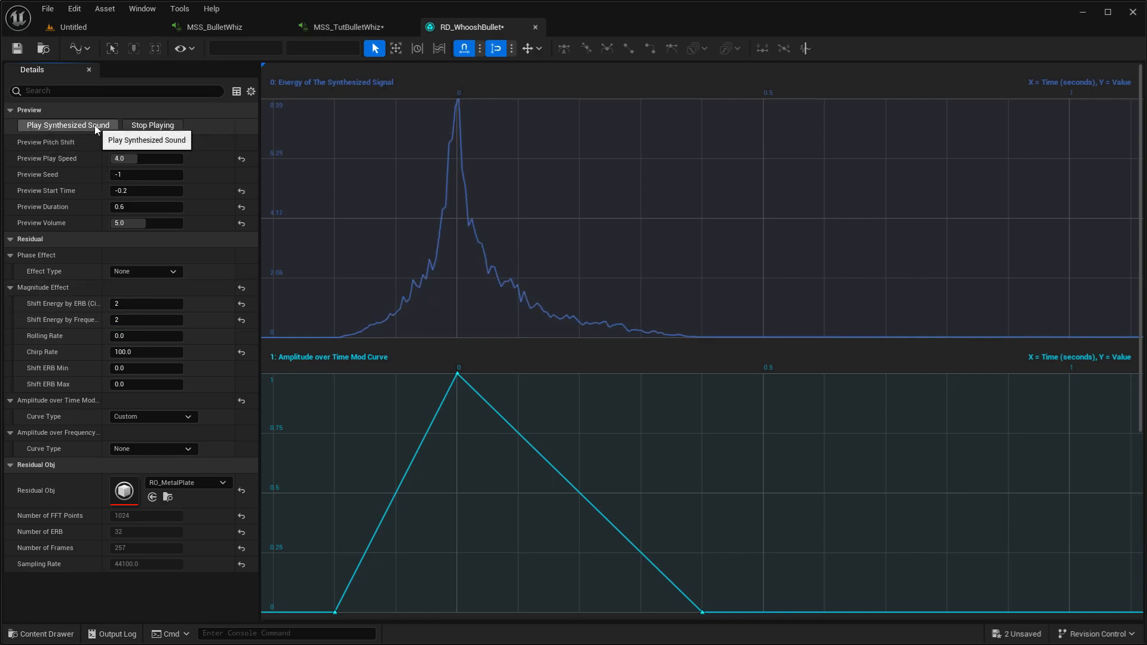
text(-4)
click(82, 123)
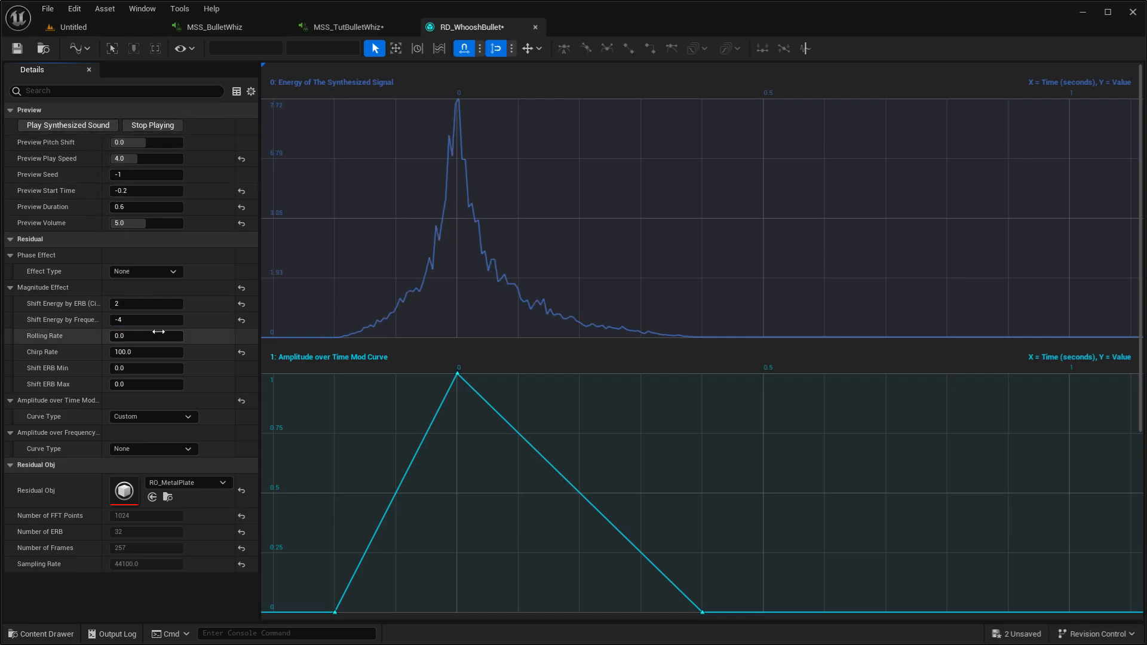
- Reset Shift Energy by Frequency to its default, preview the sound and save the RD_WhooshBullet asset
click(242, 320)
click(65, 126)
click(17, 48)
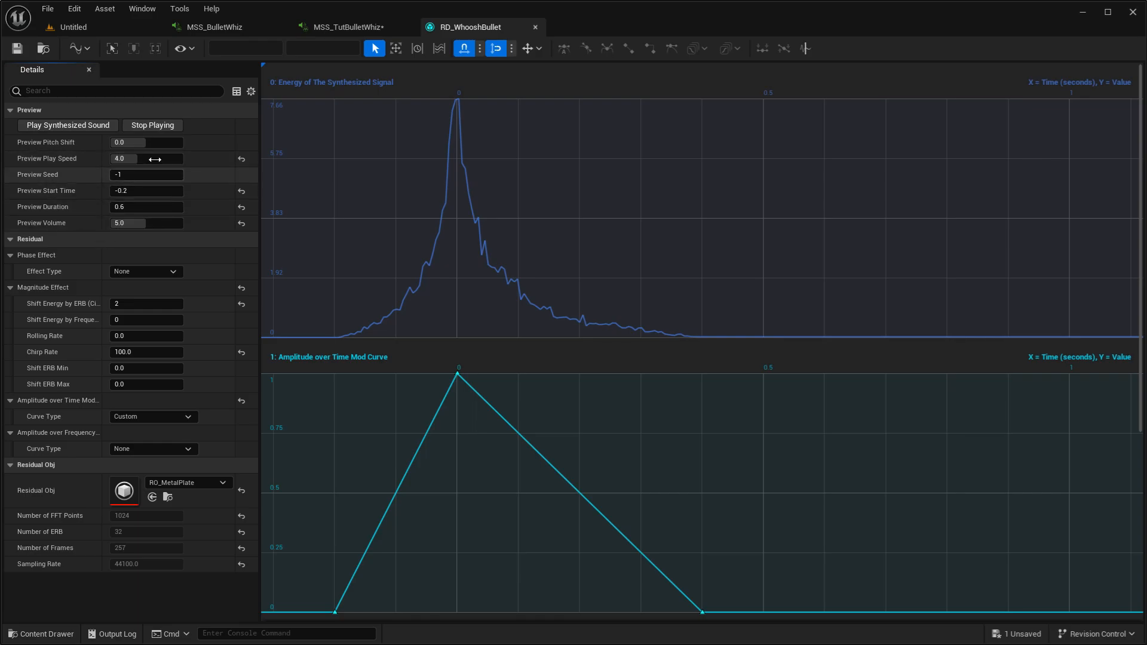
- In MSS_TutBulletWhiz, set the Residual SFX Synth's Play Speed to 4, Start time to -0.2 and Duration to 0.6
click(352, 28)
click(584, 392)
text(4)
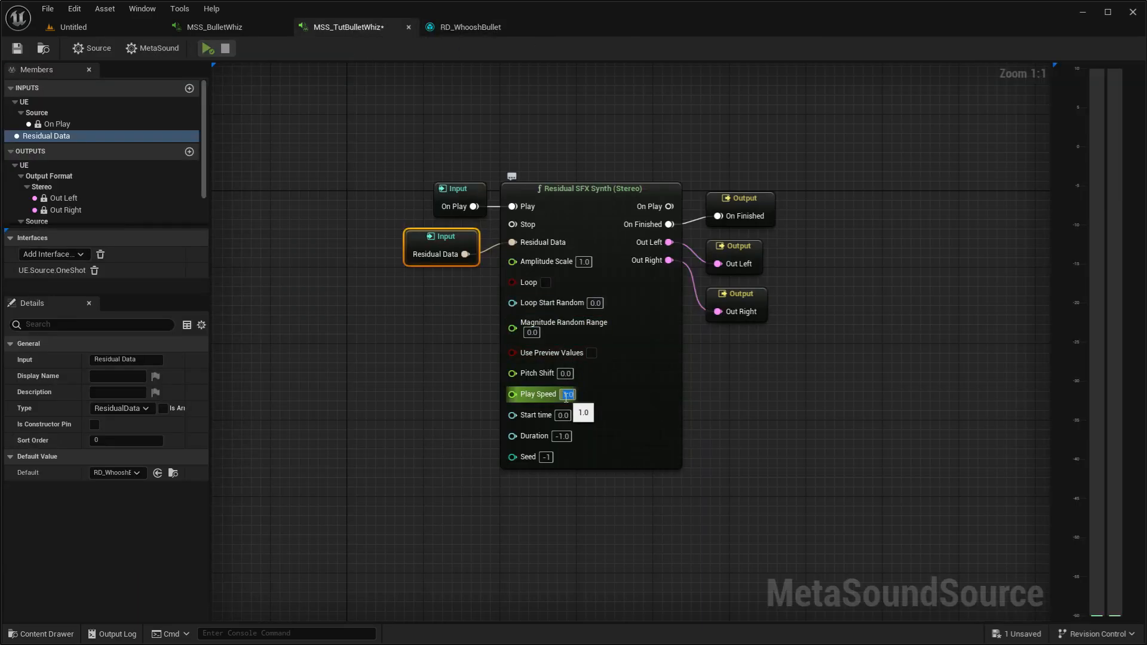
key(Return)
click(407, 393)
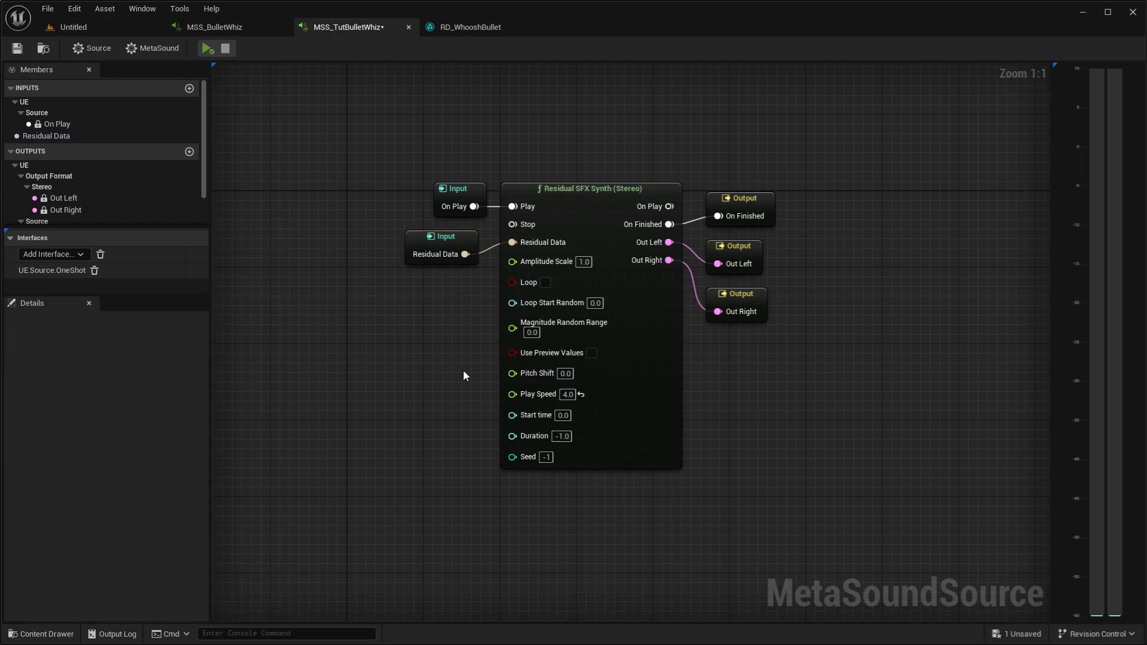
click(563, 414)
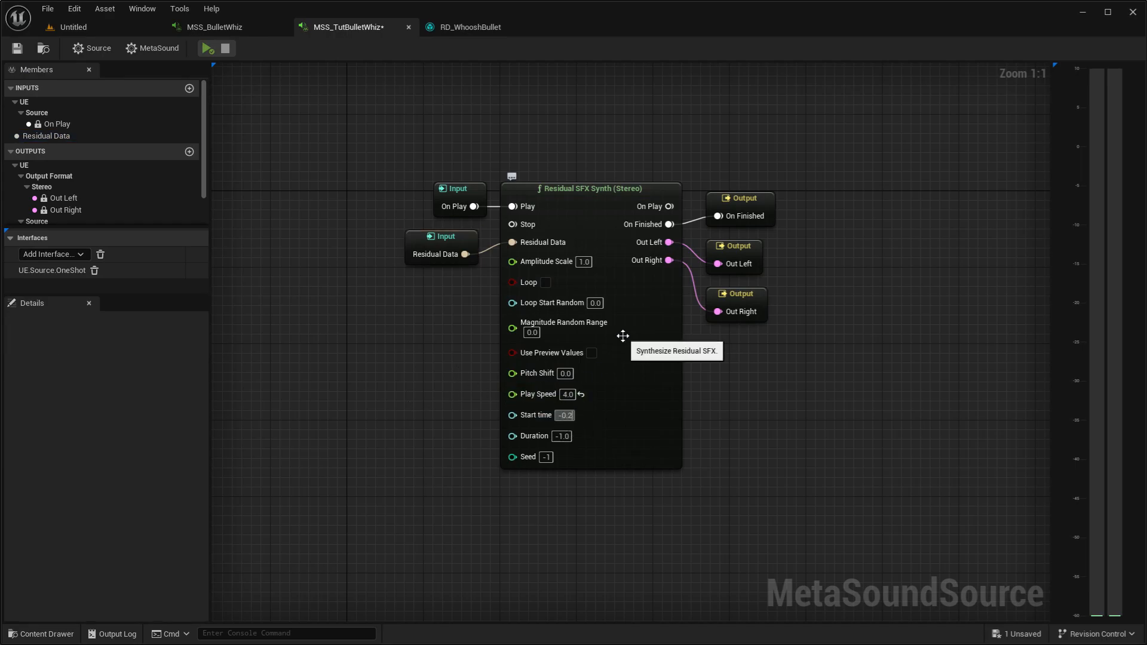
click(563, 436)
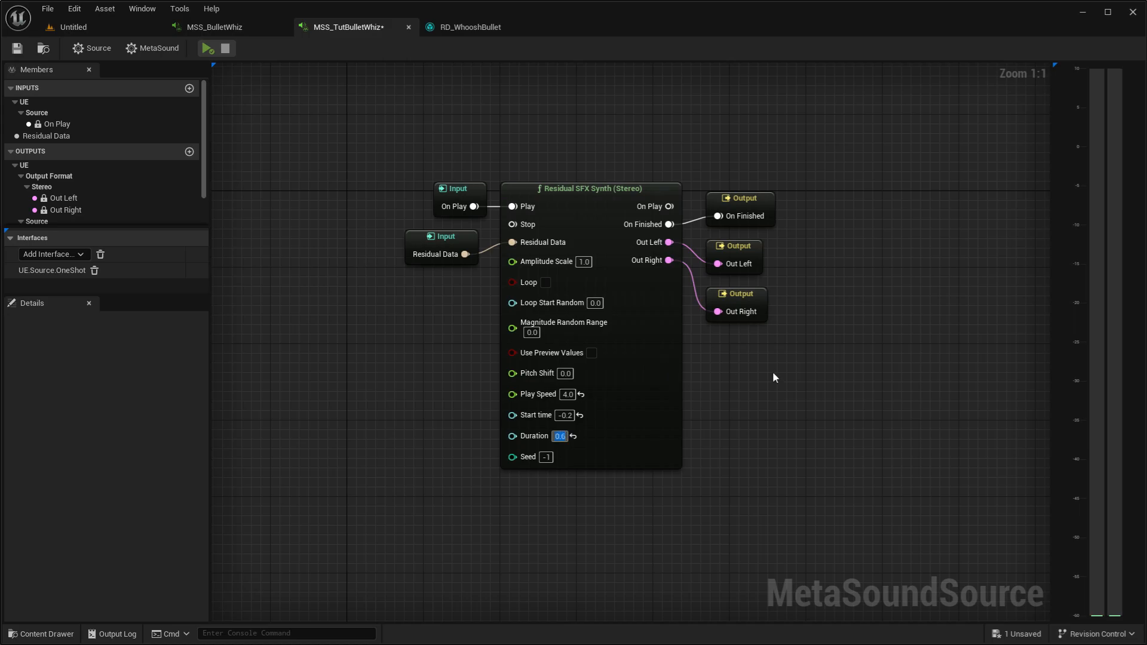
- Compare the synth's settings with the RD_WhooshBullet preview values, and play the MSS_TutBulletWhiz MetaSound
click(444, 30)
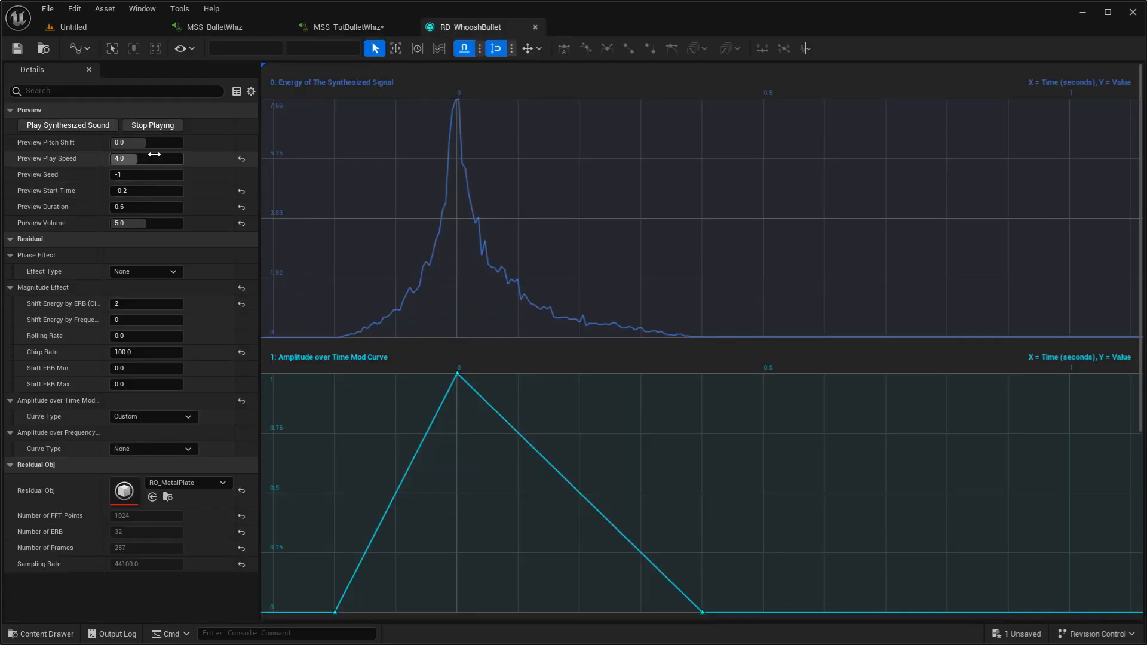
click(353, 30)
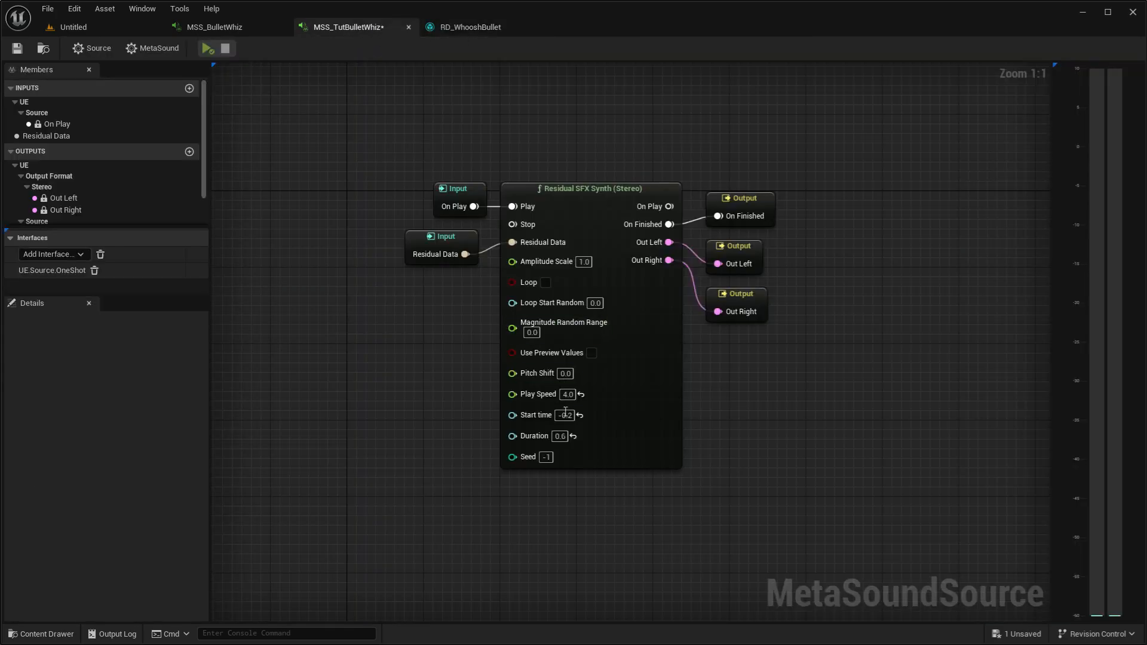
click(426, 263)
click(336, 187)
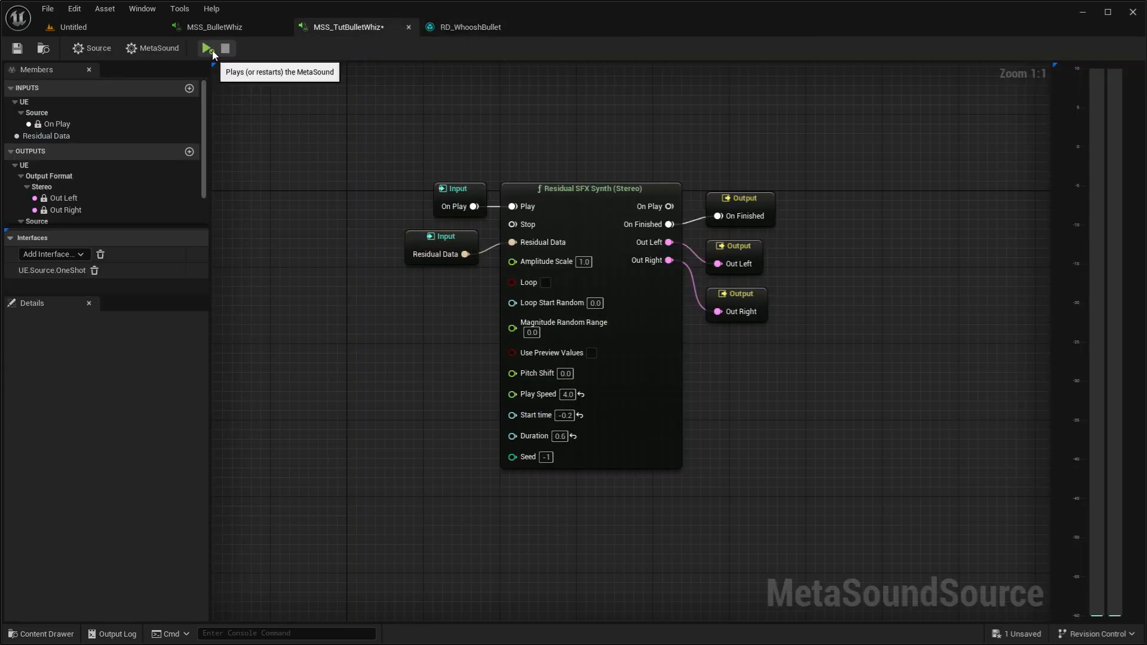
click(208, 49)
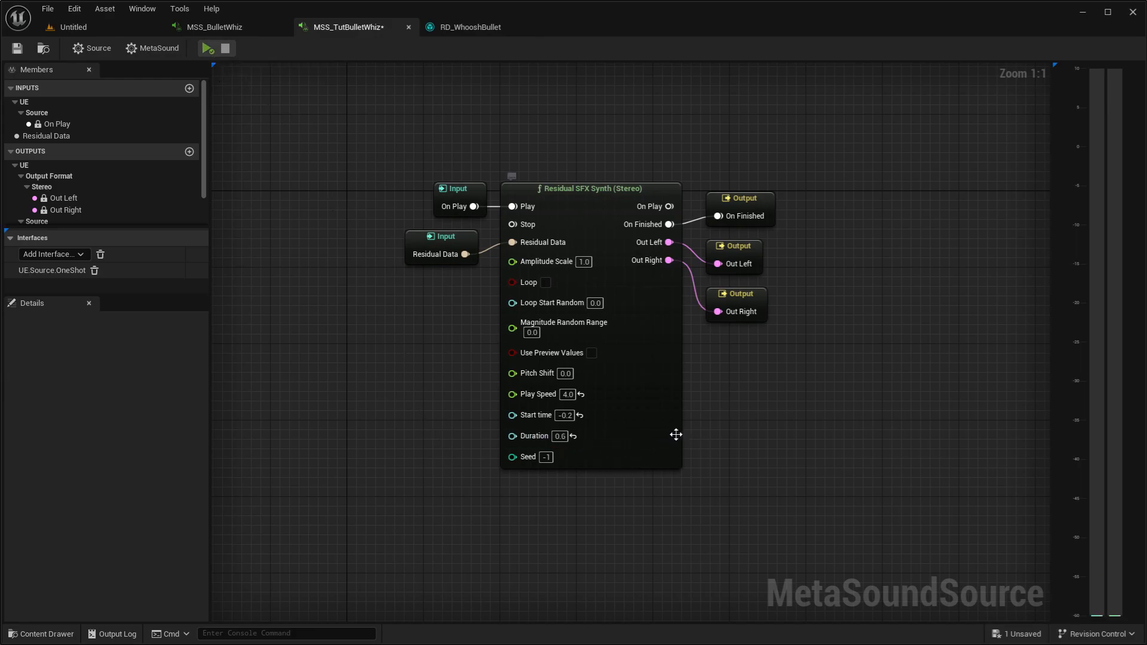
- Set the Residual SFX Synth's Start time to -0.05 and play the MetaSound
click(570, 417)
key(BackSpace)
text(9)
key(BackSpace)
text(05)
key(Return)
click(208, 47)
- Return to the RD_WhooshBullet asset to examine its energy and amplitude-over-time curves
right_drag(384, 408, 402, 362)
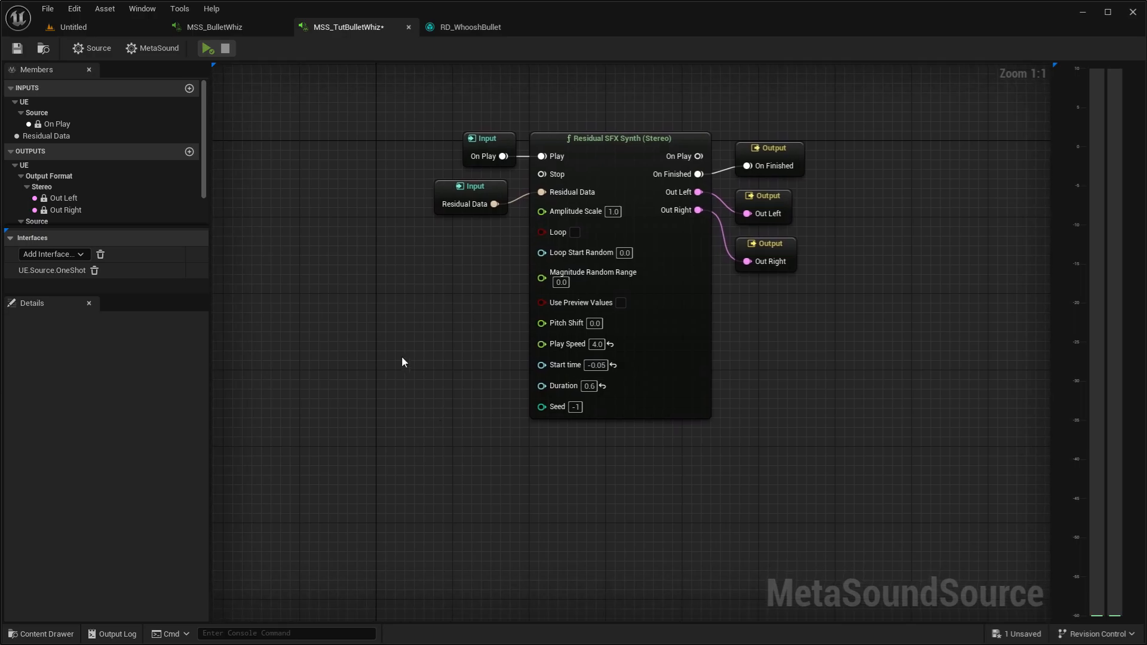
click(470, 27)
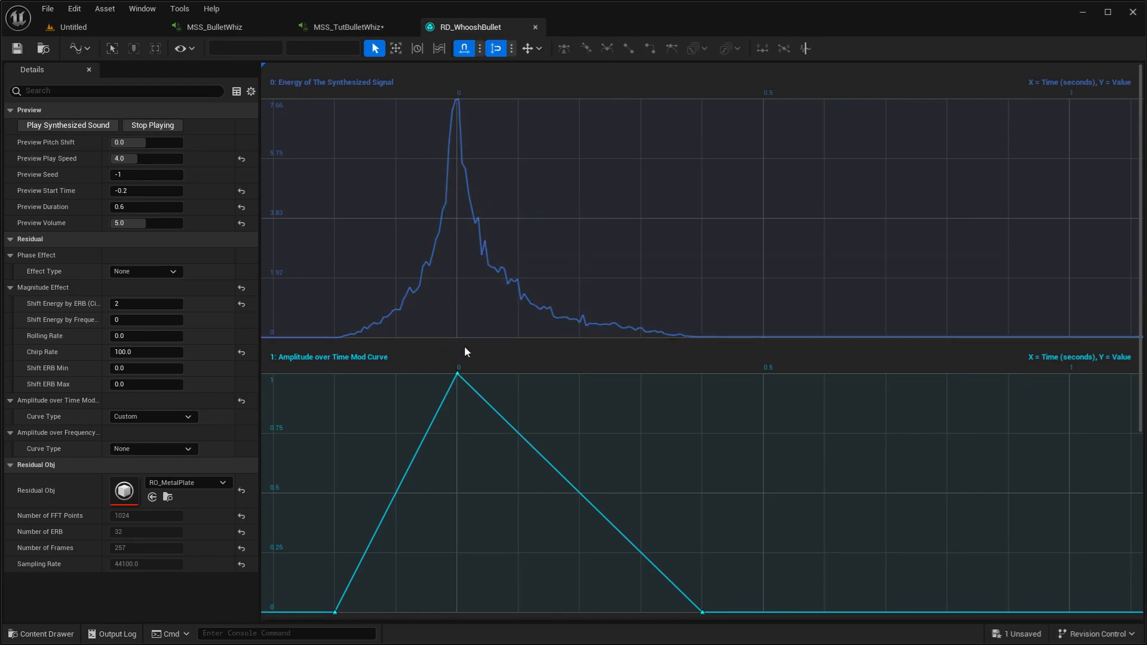
- In MSS_TutBulletWhiz, add a Chirp Synth (Mono) node below the Residual SFX Synth
click(344, 26)
right_drag(470, 412, 404, 199)
right_click(491, 338)
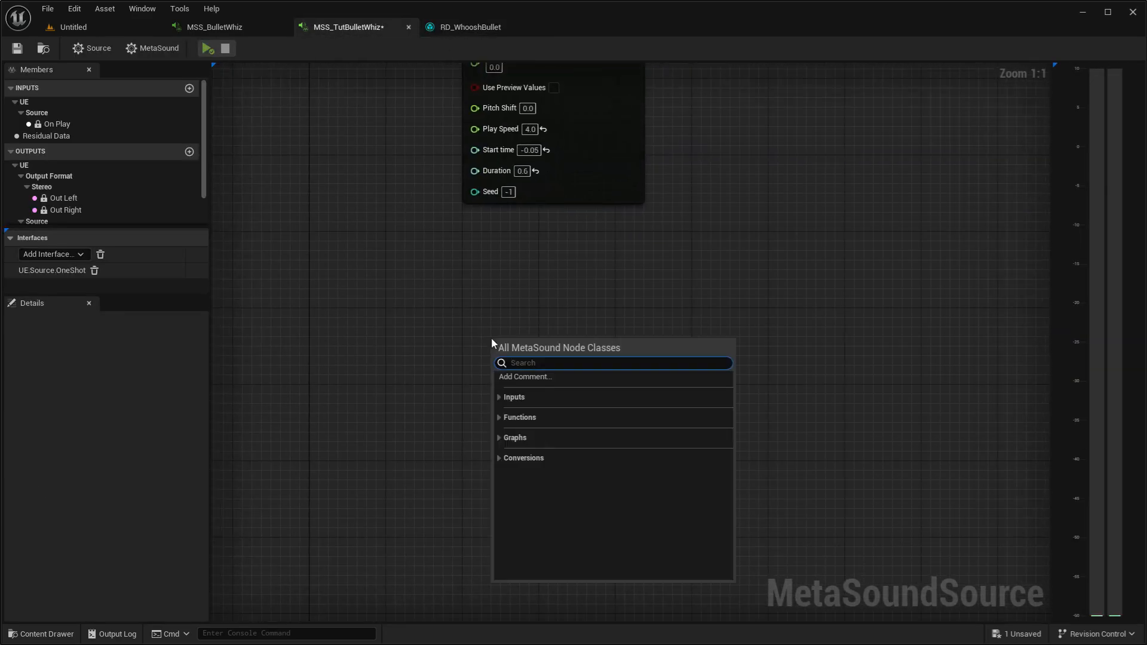
text(chir)
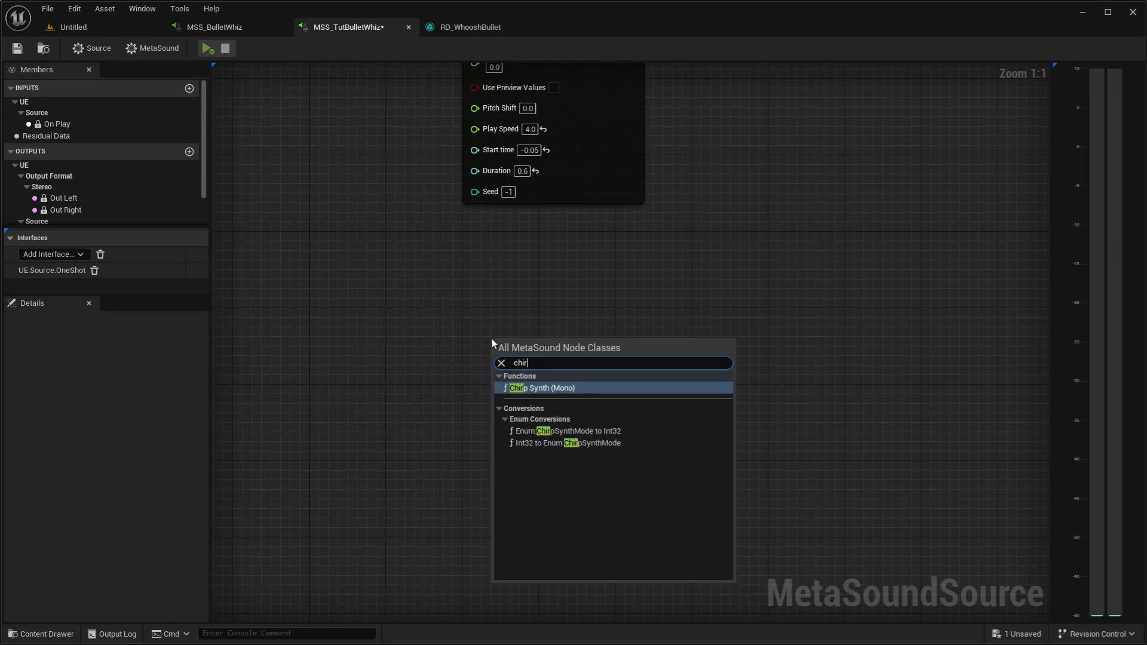
click(544, 388)
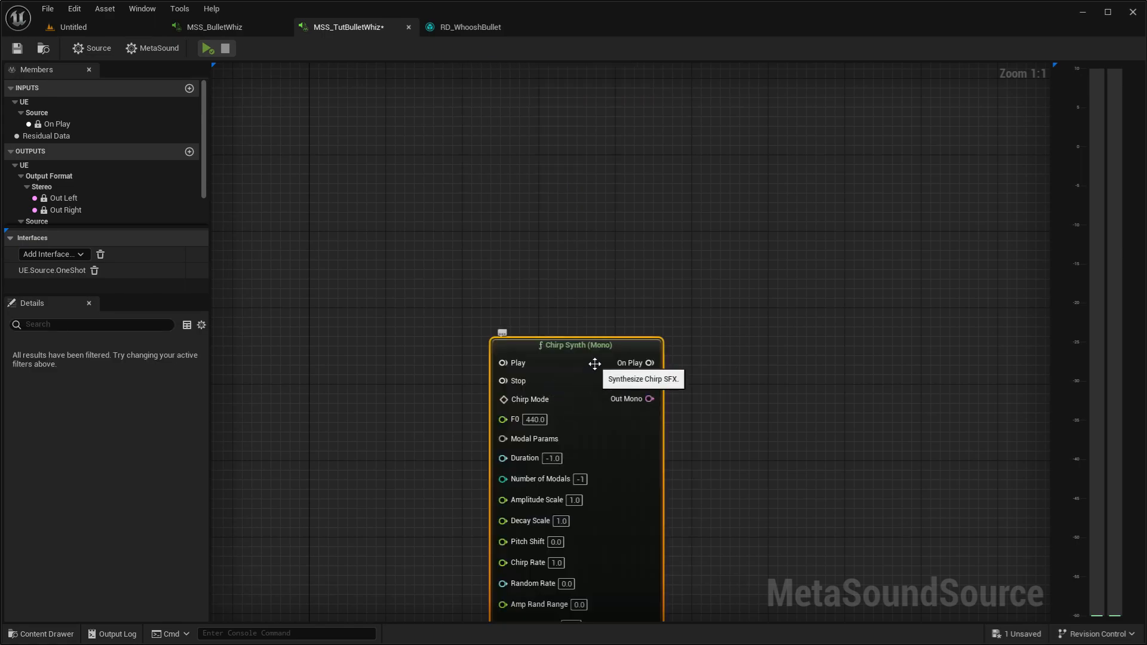
scroll(556, 334, down, 1)
drag(577, 342, 558, 326)
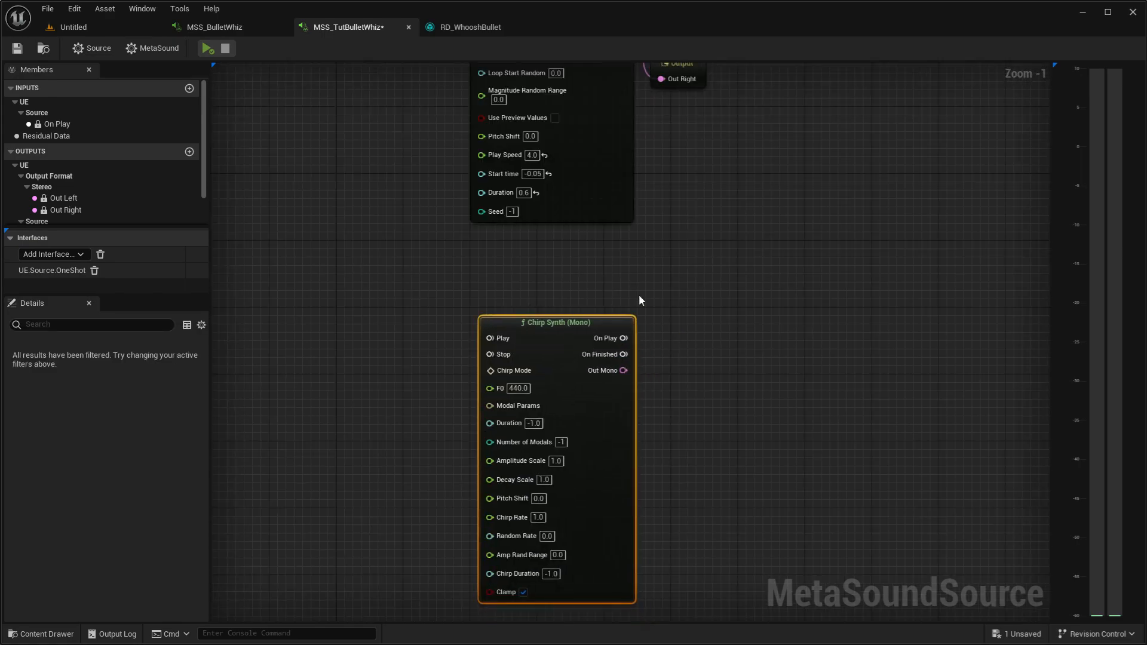
right_drag(684, 285, 589, 303)
drag(504, 339, 504, 331)
right_drag(620, 229, 537, 294)
- Add a Stereo Mixer (2) node between the two synths and the outputs
right_click(608, 286)
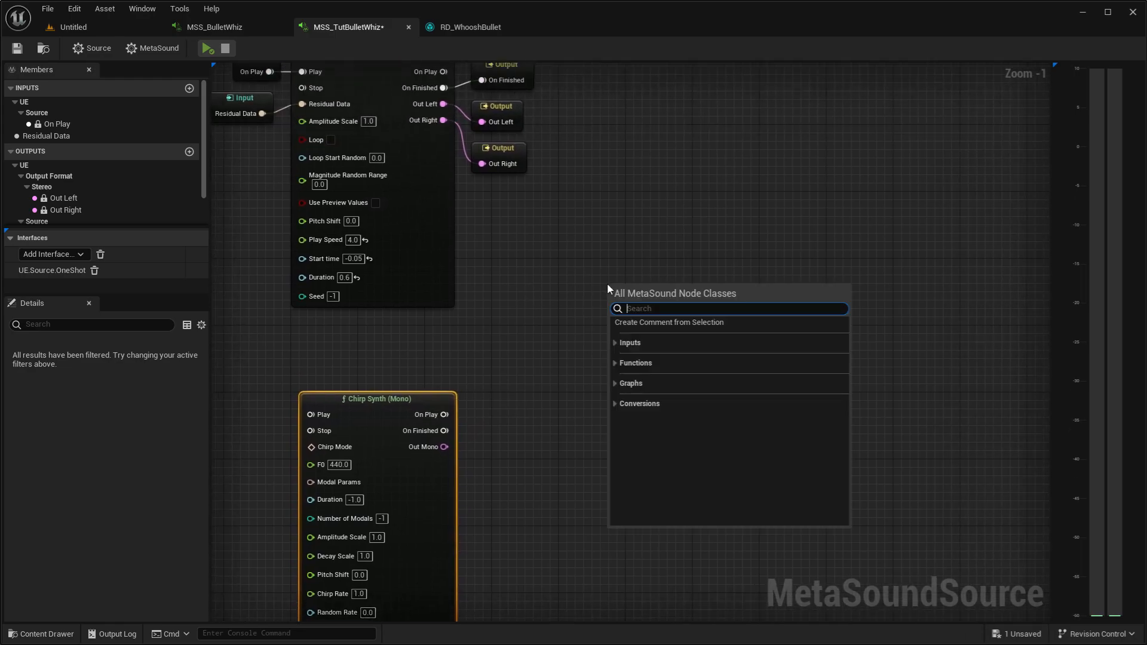
text(ster)
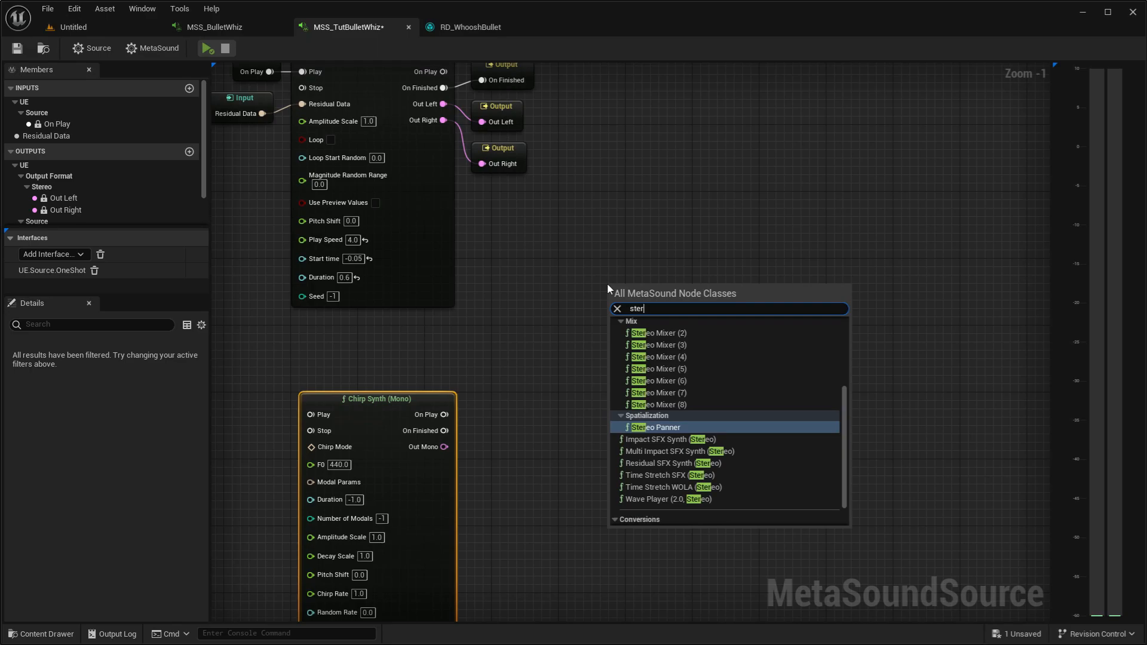
scroll(649, 360, up, 1)
click(649, 356)
drag(664, 298, 609, 299)
- Route the Residual SFX Synth's Out Left and Out Right into the mixer's In 0 L and R, and the mixer's outputs to Out Left and Out Right
drag(443, 104, 572, 308)
drag(442, 120, 572, 323)
drag(594, 212, 695, 340)
click(685, 350)
drag(658, 306, 695, 297)
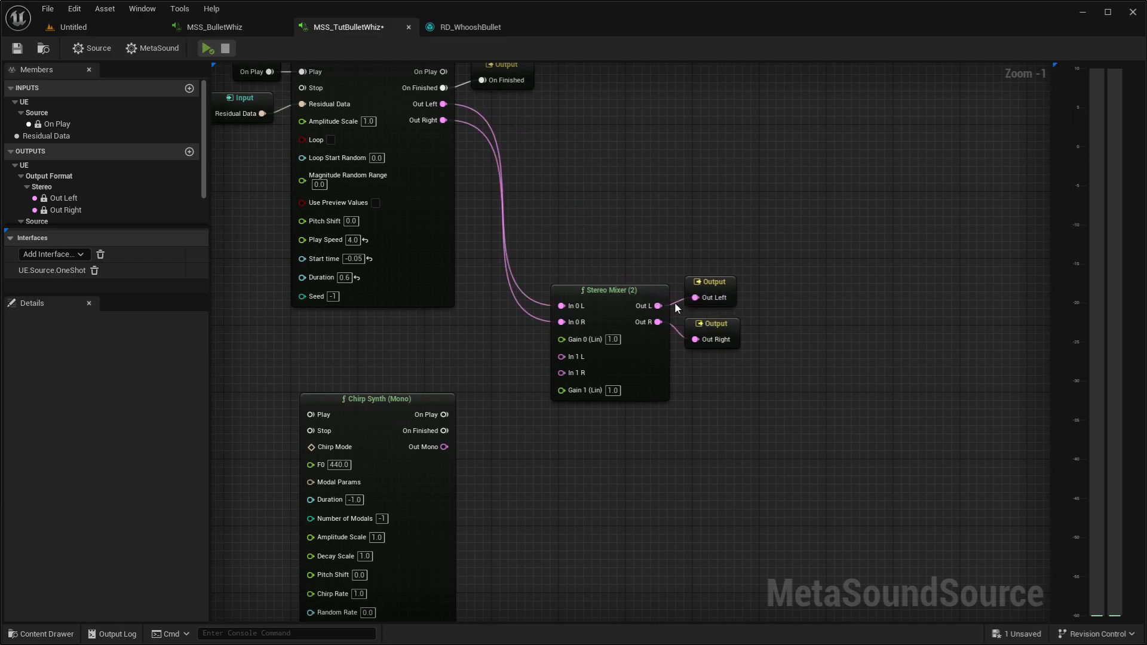
- Connect a copy of the On Play input to the Chirp Synth's Play, and its Out Mono to the mixer's In 1 L and In 1 R
right_drag(368, 323, 569, 396)
click(450, 132)
key(ctrl+c)
right_drag(427, 485, 406, 382)
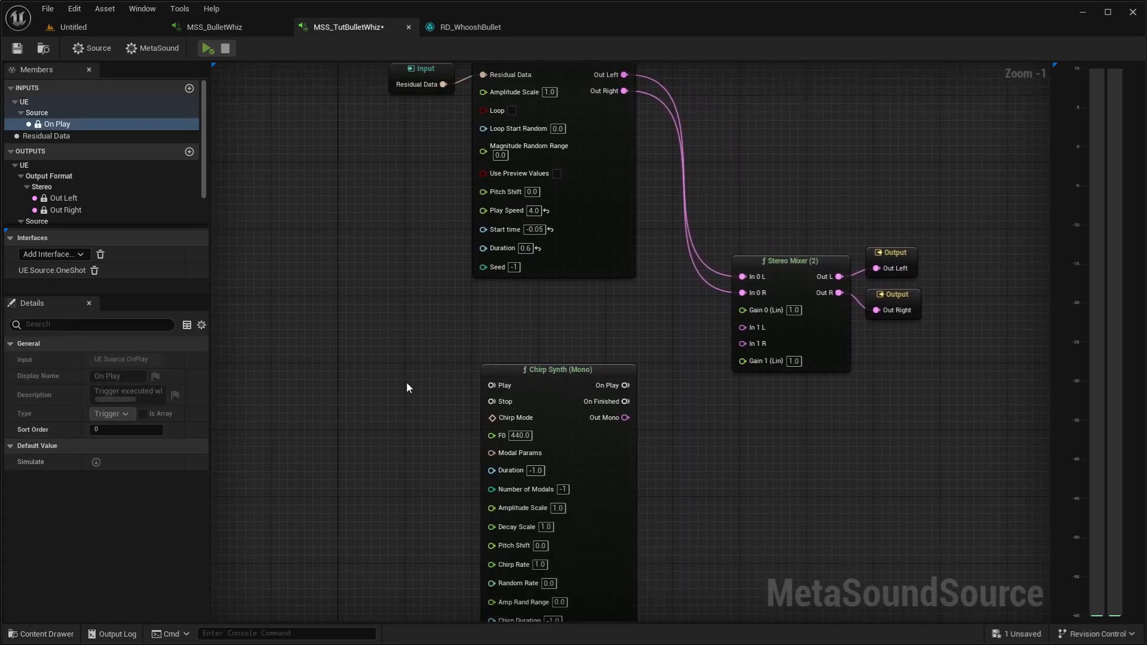
key(ctrl+v)
drag(443, 380, 491, 385)
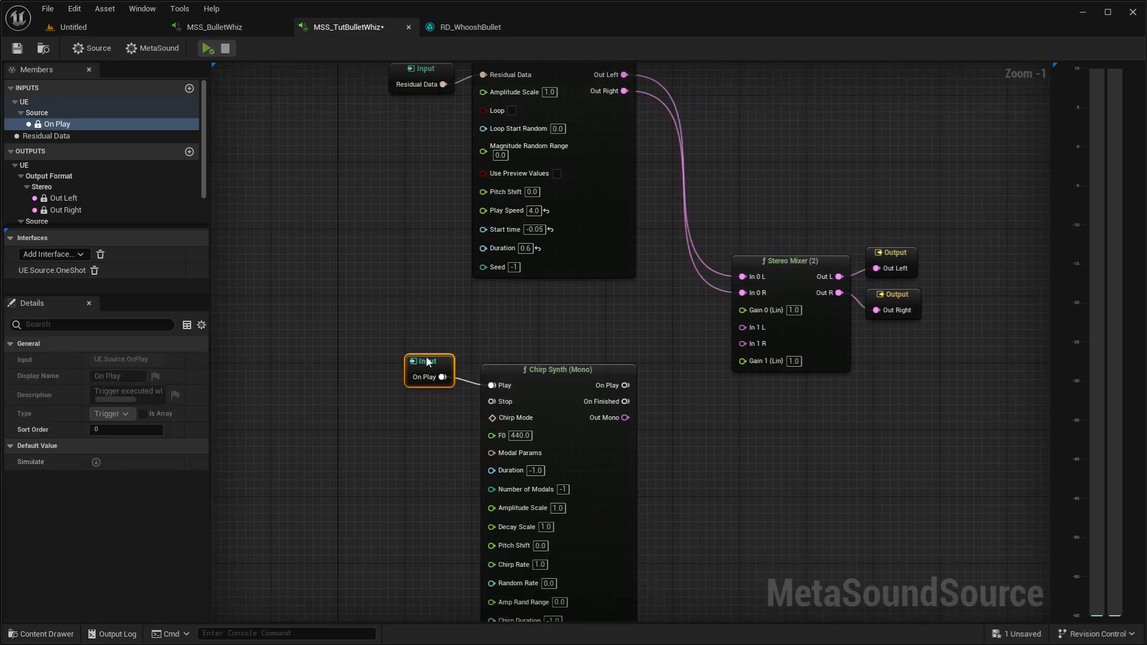
drag(428, 361, 444, 370)
drag(625, 418, 761, 342)
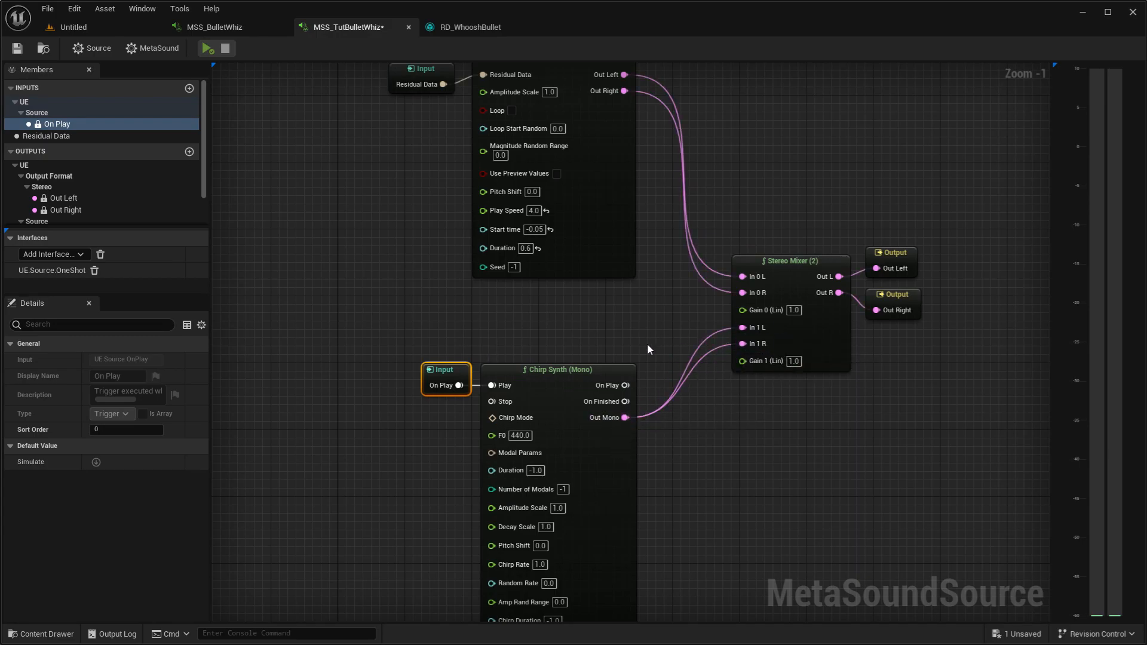
- Combine both synths' On Finished triggers through a Trigger Accumulate (2) node into the On Finished output, and place the pair beside the Residual SFX Synth
right_drag(647, 337, 488, 463)
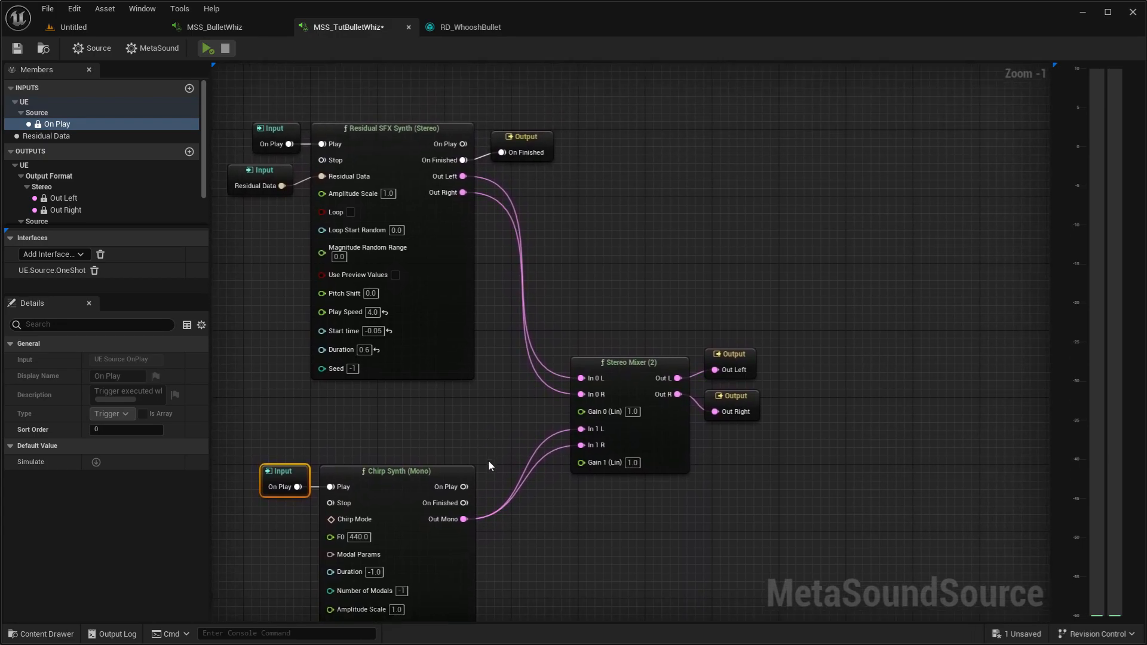
drag(468, 504, 536, 292)
text(acc)
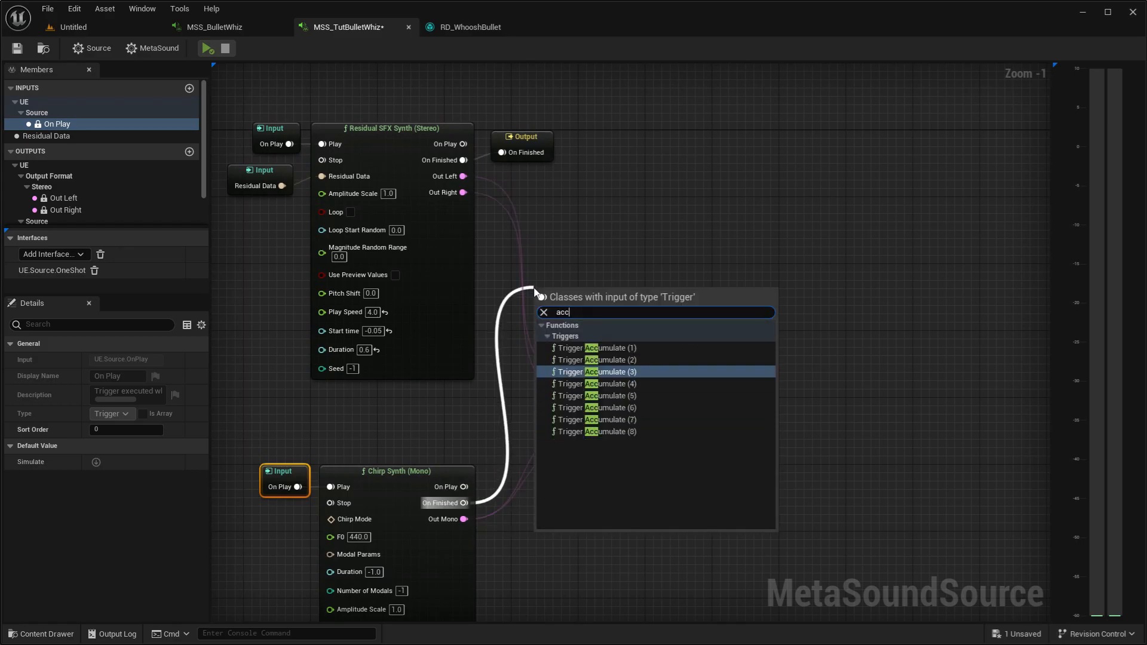
click(597, 359)
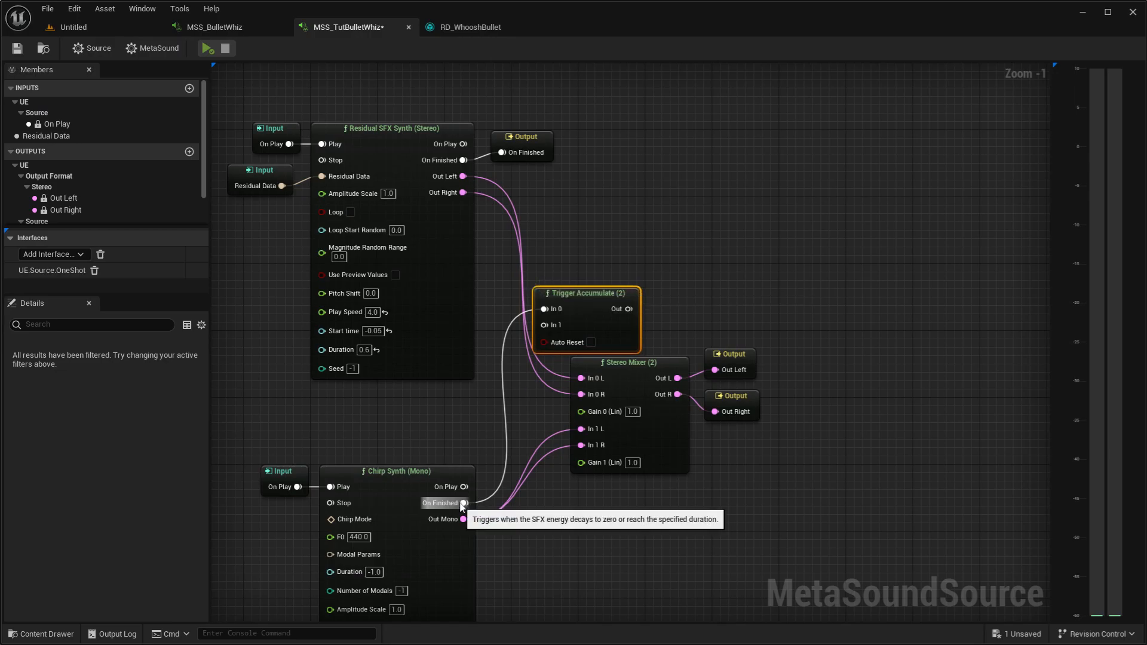
drag(464, 161, 545, 309)
drag(629, 309, 677, 301)
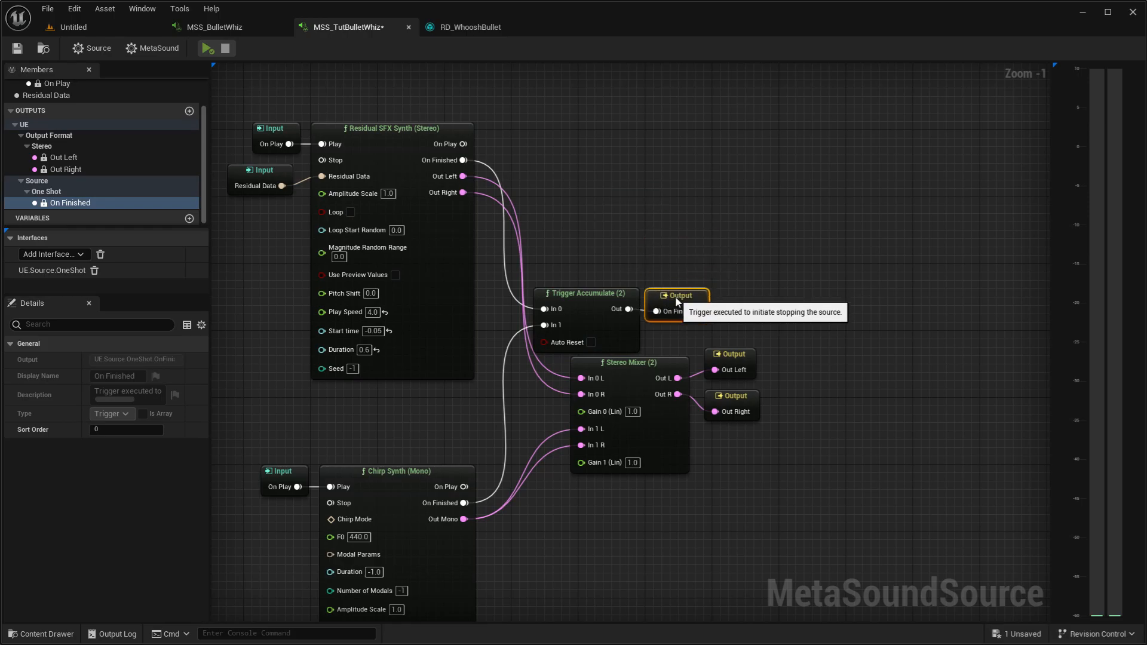
shift+click(584, 325)
drag(583, 304, 578, 156)
click(613, 255)
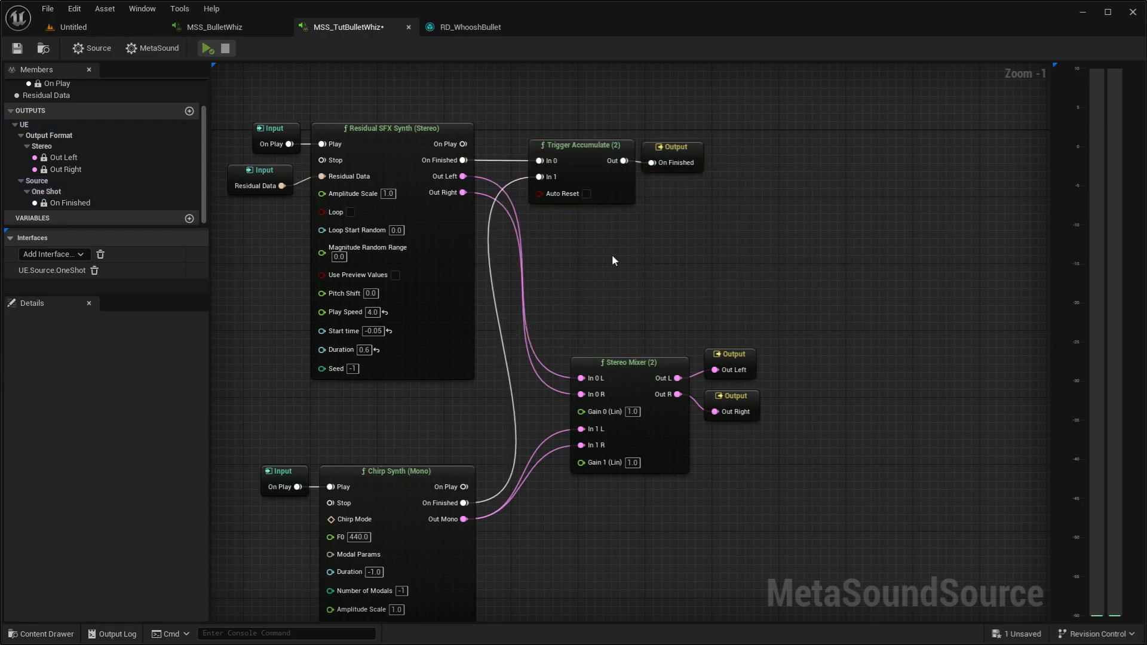
- Set the Chirp Synth's F0 to 1100
right_drag(417, 432, 586, 228)
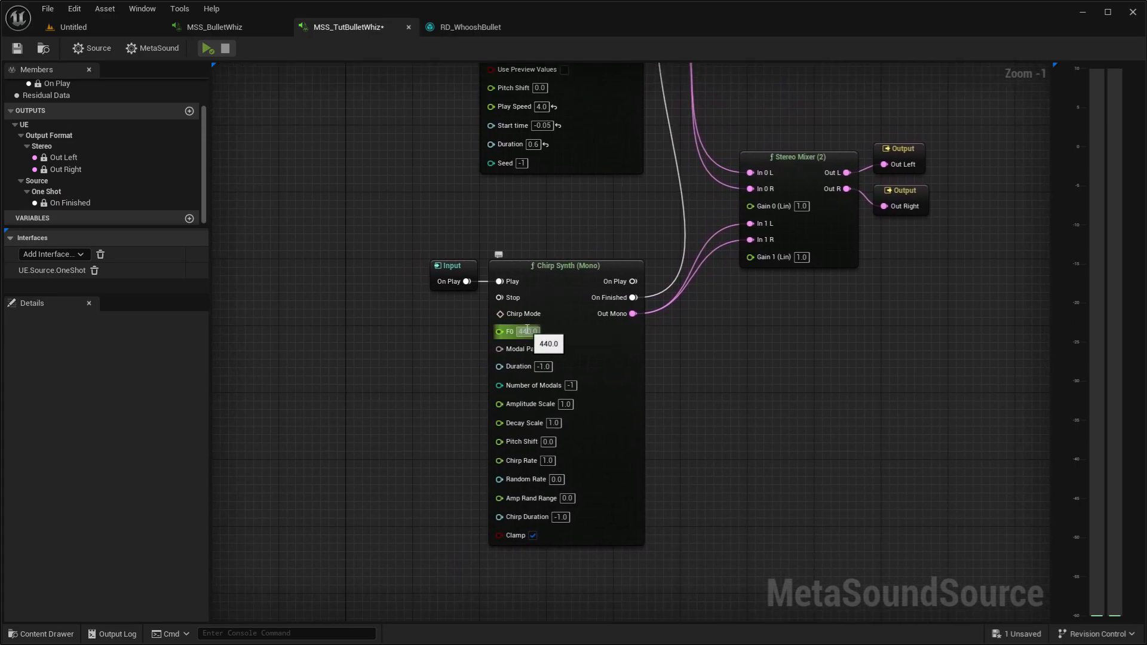
text(1100)
key(Return)
click(405, 350)
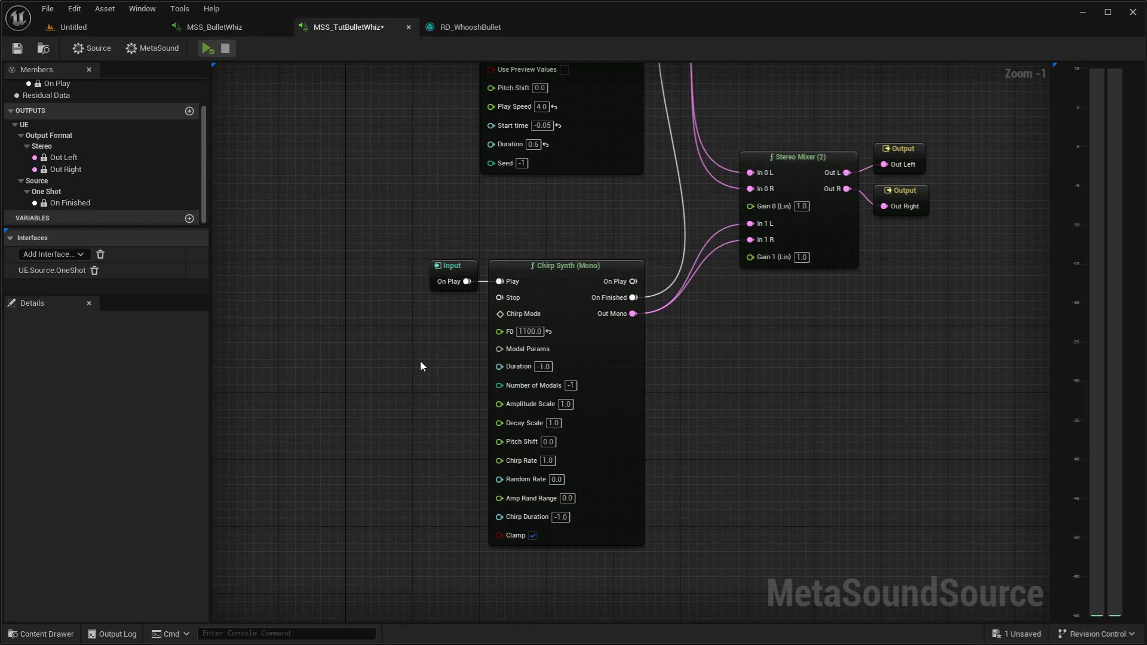
- Add a Trigger Delay node ahead of the Chirp Synth and connect a duplicate On Play input to its In
right_drag(420, 362, 605, 301)
right_click(372, 263)
text(trigger d)
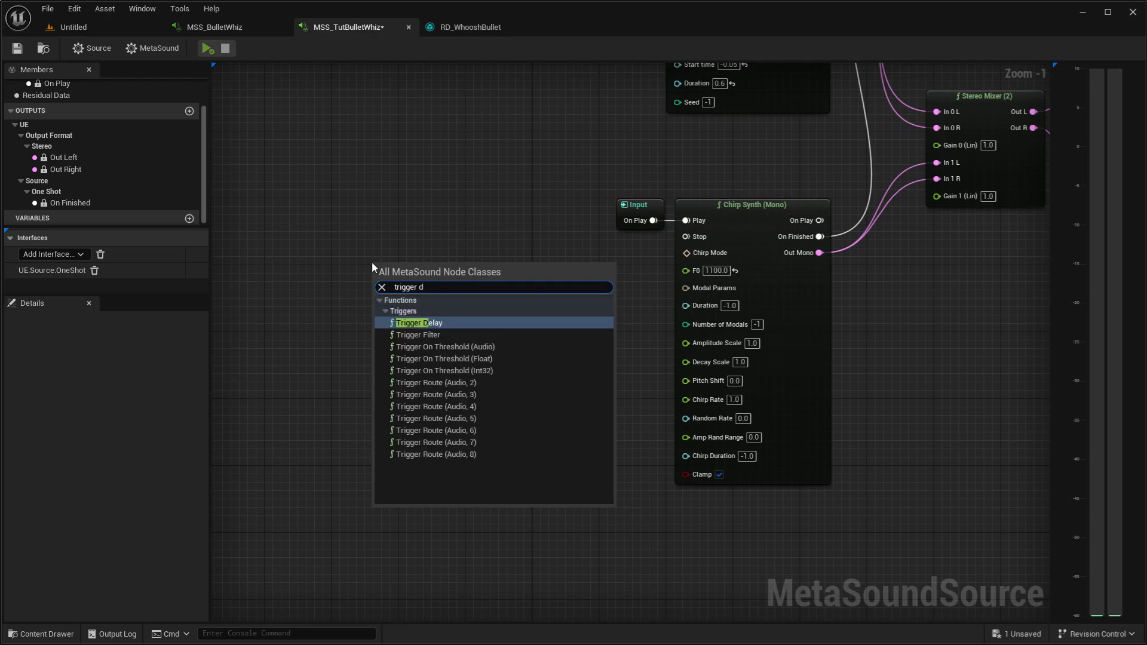
click(418, 322)
click(619, 220)
key(ctrl+d)
mouse_move(335, 288)
mouse_down()
mouse_move(384, 285)
mouse_move(349, 295)
mouse_up()
drag(313, 214, 418, 319)
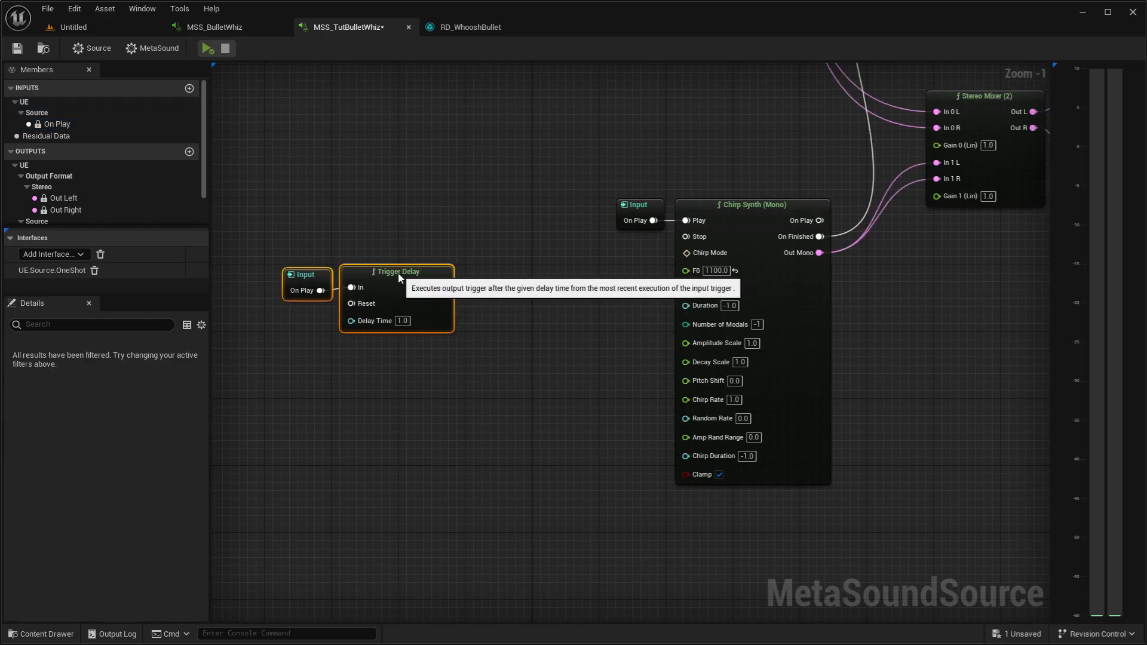
- Set the Trigger Delay's Delay Time to 0.1 and move it with its On Play input farther from the Chirp Synth
scroll(504, 235, down, 1)
right_drag(504, 236, 497, 341)
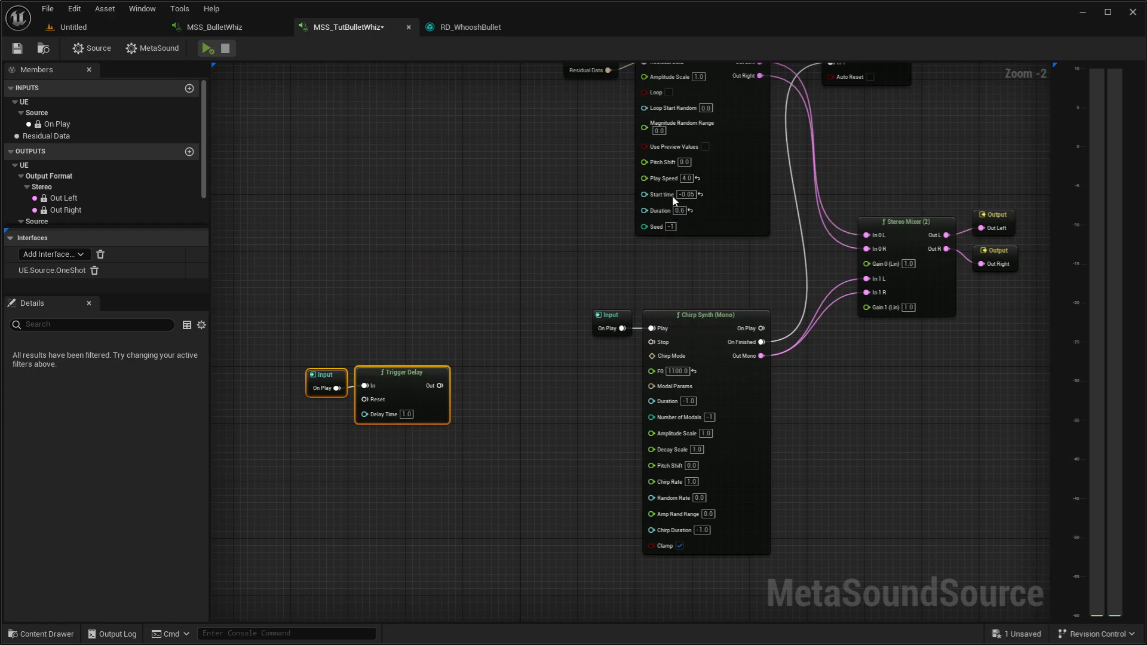
right_drag(504, 292, 518, 285)
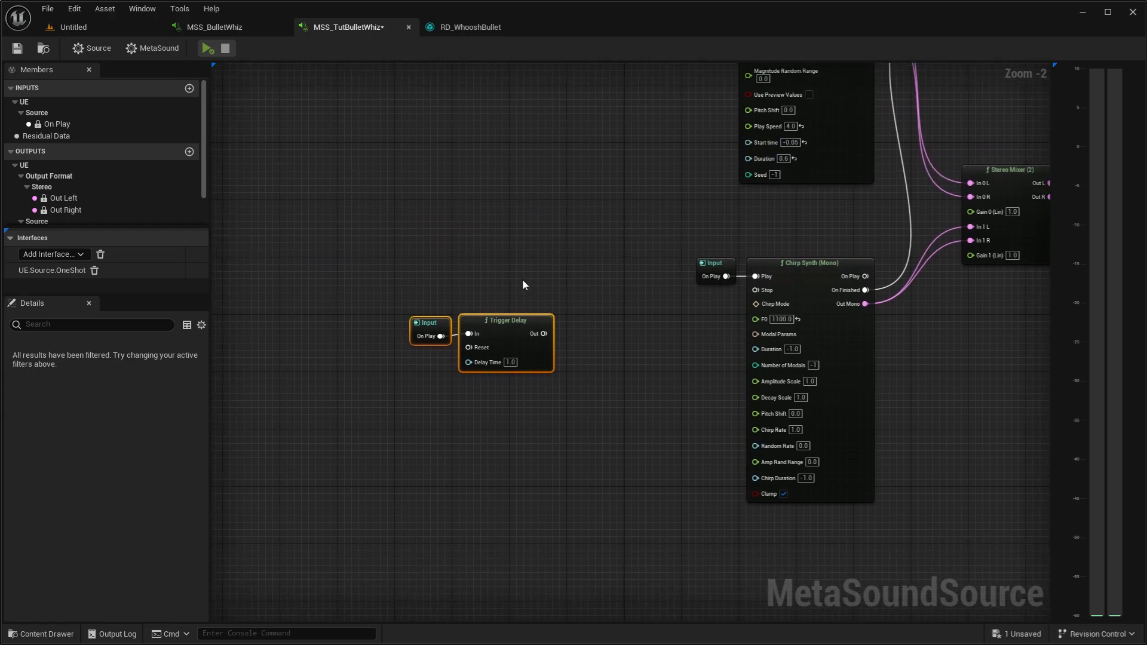
scroll(617, 373, up, 1)
click(618, 373)
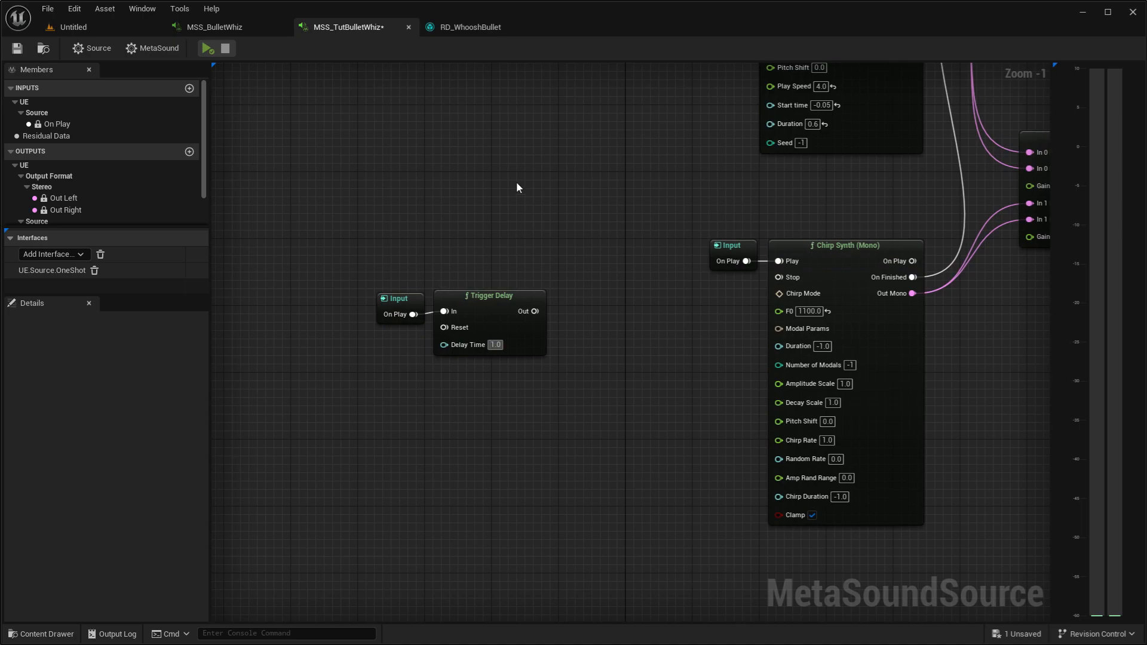
text(0.1)
key(Return)
drag(561, 243, 403, 319)
drag(503, 299, 401, 316)
click(455, 231)
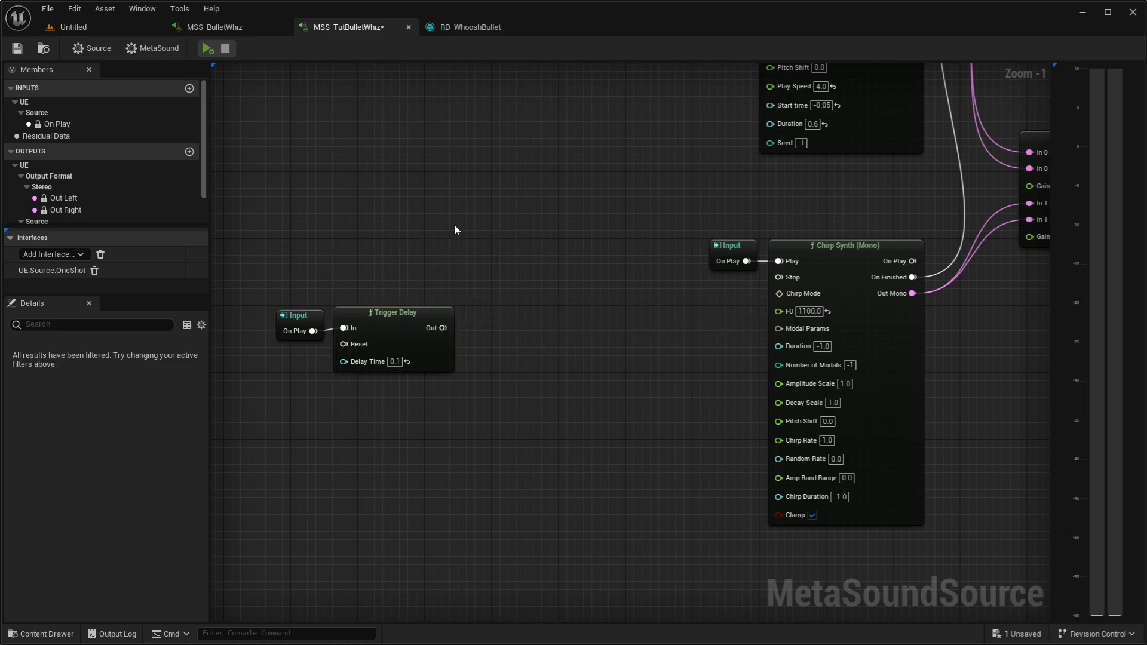
- Add a Trigger Route (Float, 2) node, with On Play triggering Set 0 and the Trigger Delay's Out triggering Set 1
right_click(501, 294)
text(trigge)
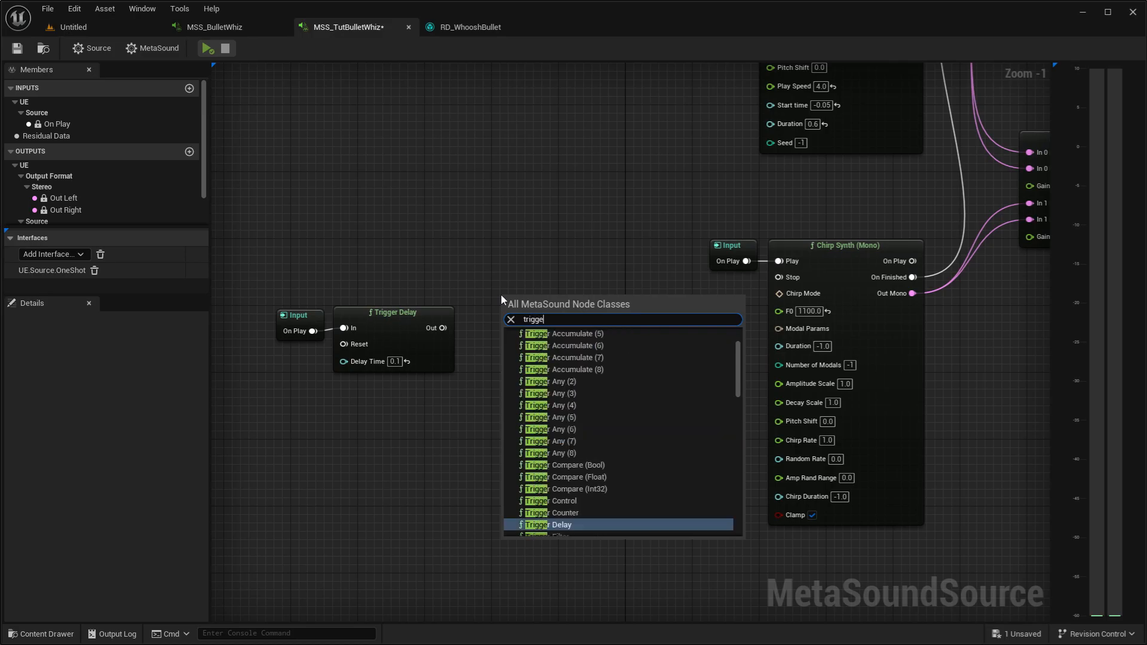
text(r rou)
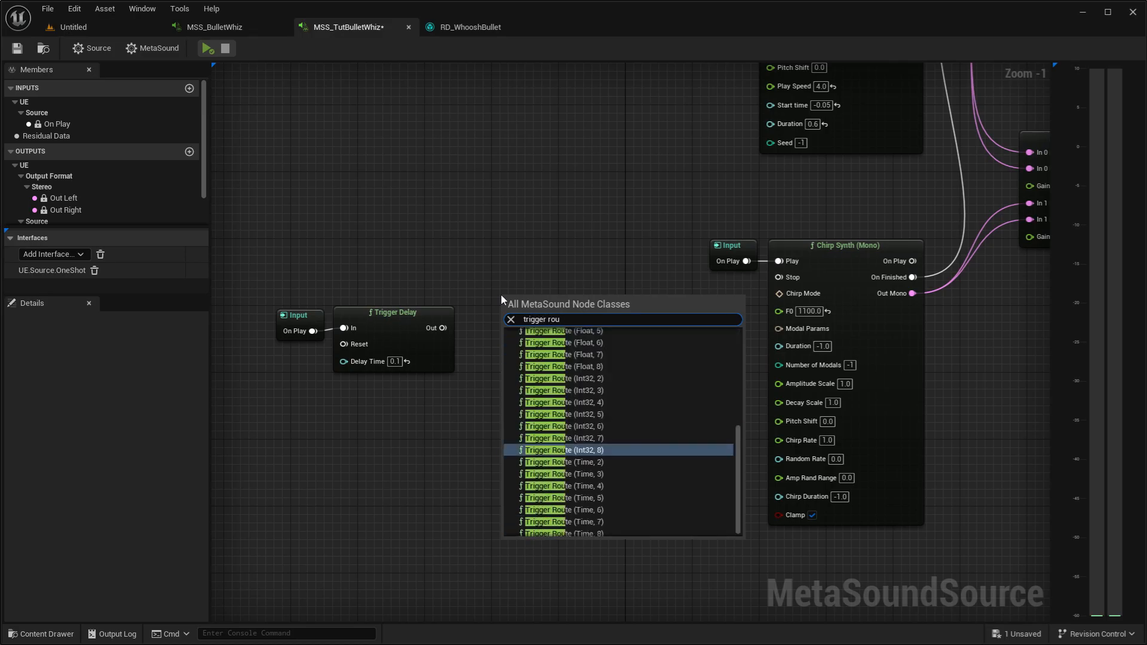
scroll(644, 400, down, 5)
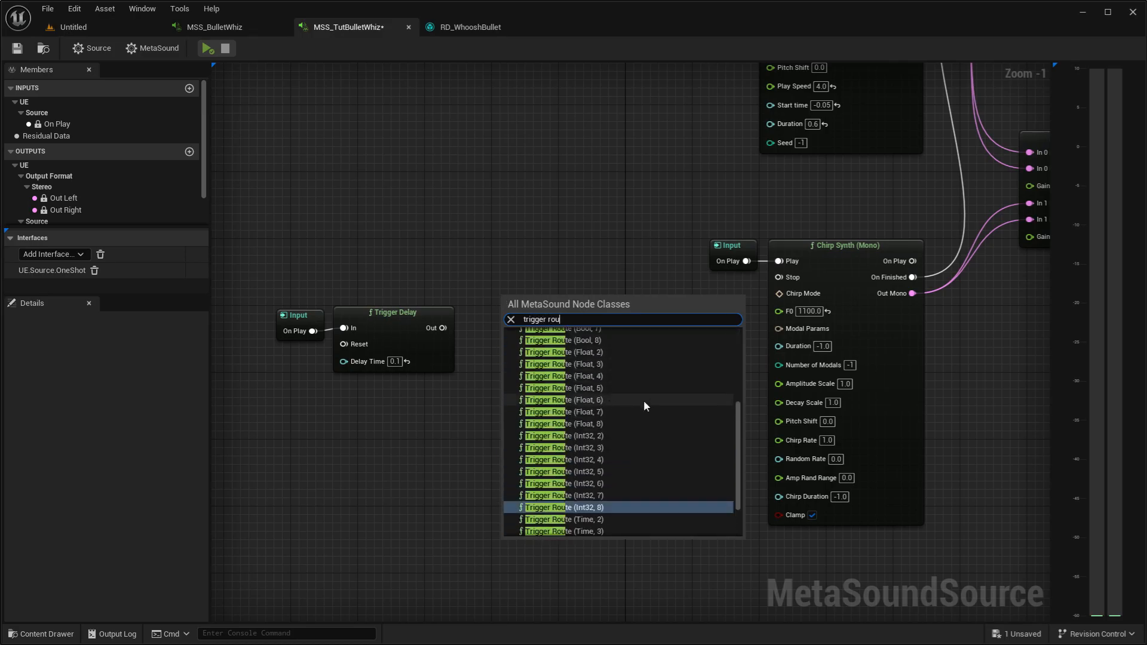
click(613, 352)
drag(443, 328, 512, 352)
drag(522, 293, 488, 272)
drag(300, 321, 299, 284)
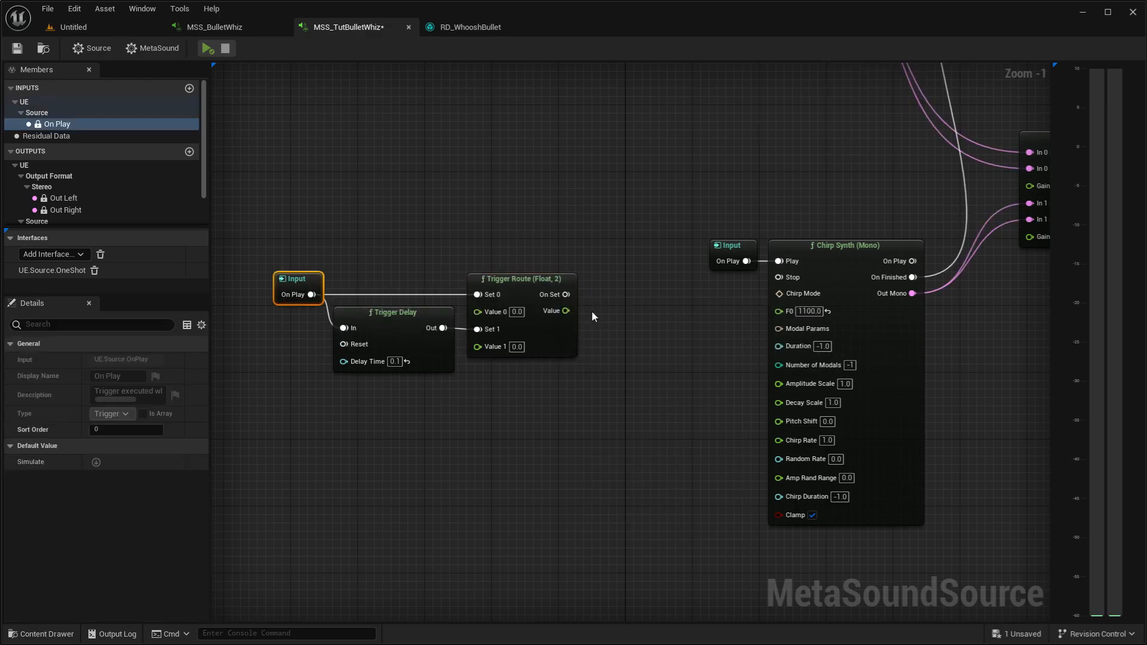
- Move the delay and route nodes together closer to the Chirp Synth, and set the Trigger Route's Value 0 to -2000 and Value 1 to 60
drag(584, 235, 311, 313)
drag(546, 279, 629, 371)
right_drag(691, 473, 542, 440)
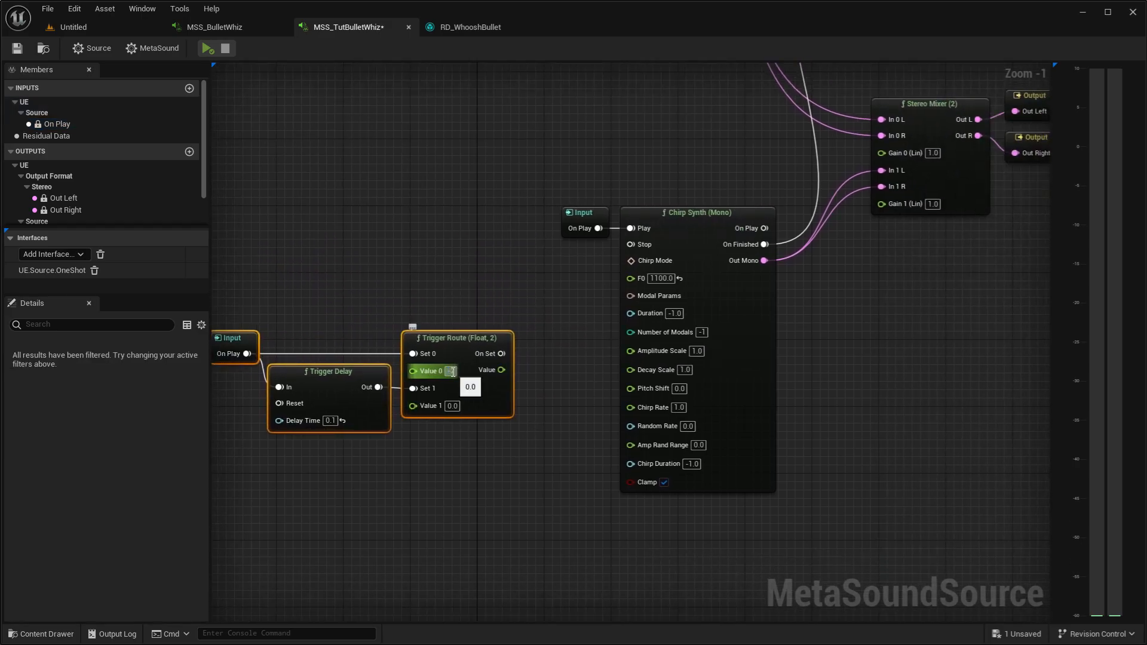
text(000)
key(Tab)
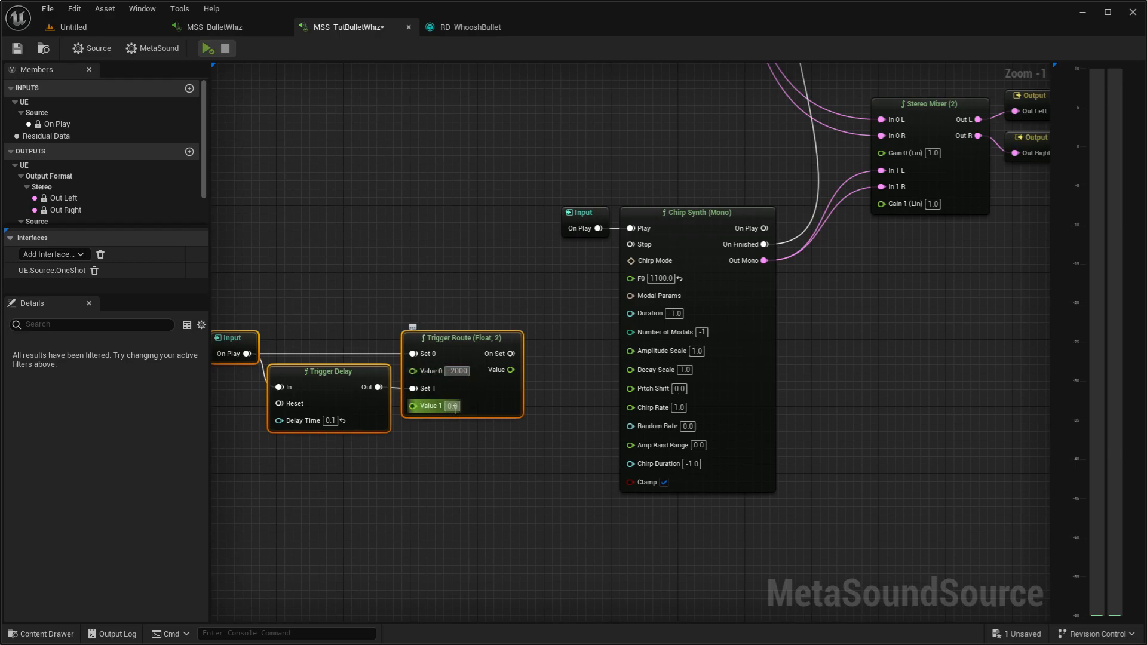
text(60)
click(465, 443)
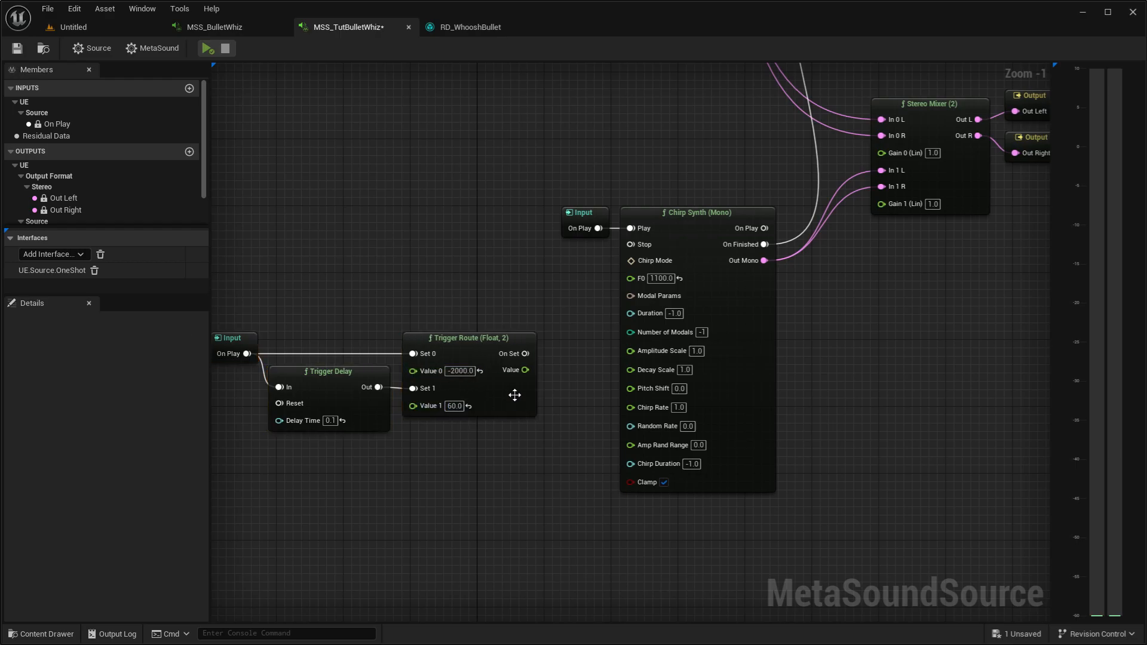
- Connect the Trigger Route's Value to the Chirp Synth's Chirp Rate and move the trigger nodes down level with that pin
drag(525, 369, 646, 409)
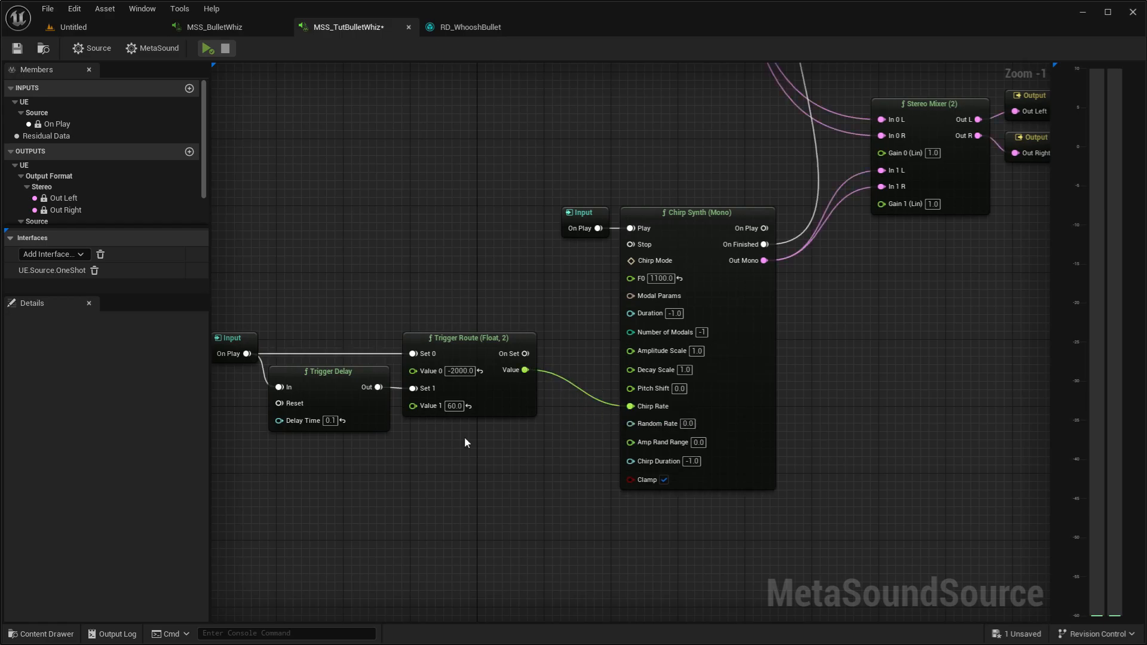
right_drag(472, 441, 593, 463)
drag(616, 476, 359, 365)
drag(632, 382, 633, 414)
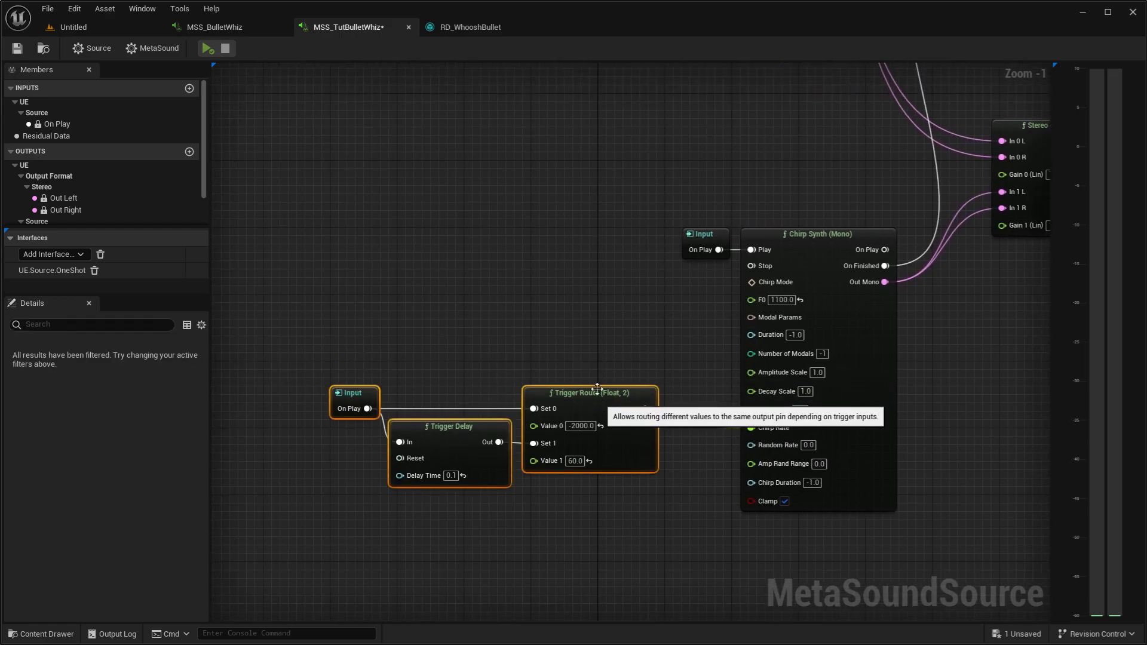
click(569, 321)
- Play the MetaSound to hear the chirp mixed with the whoosh, and stop playback
right_drag(569, 321, 358, 417)
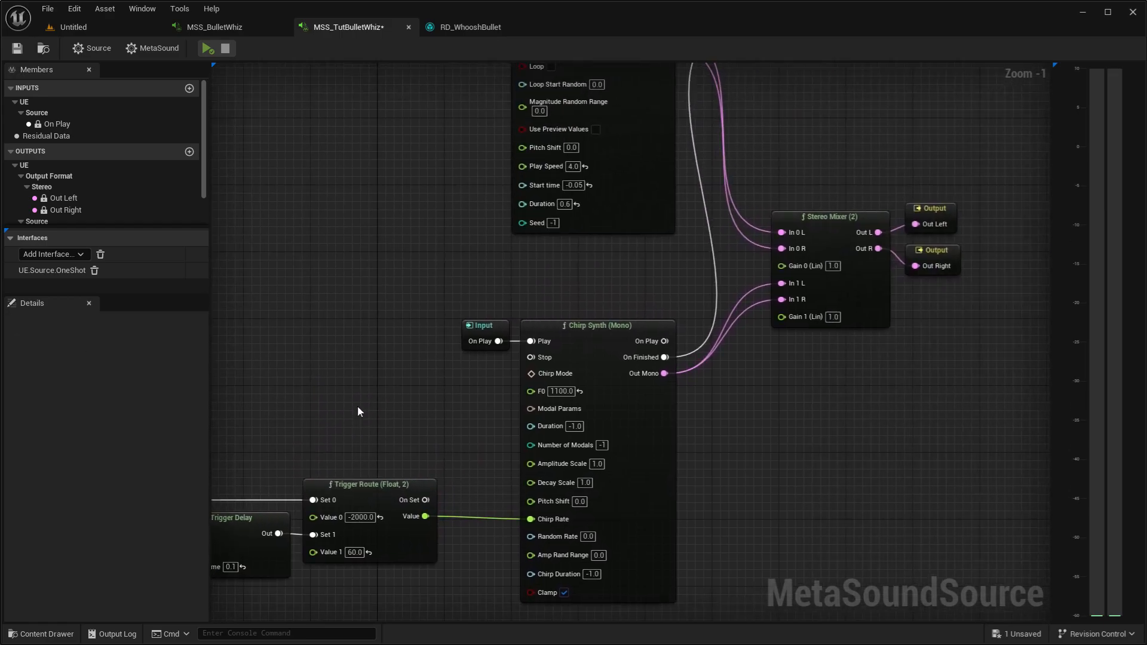
click(207, 49)
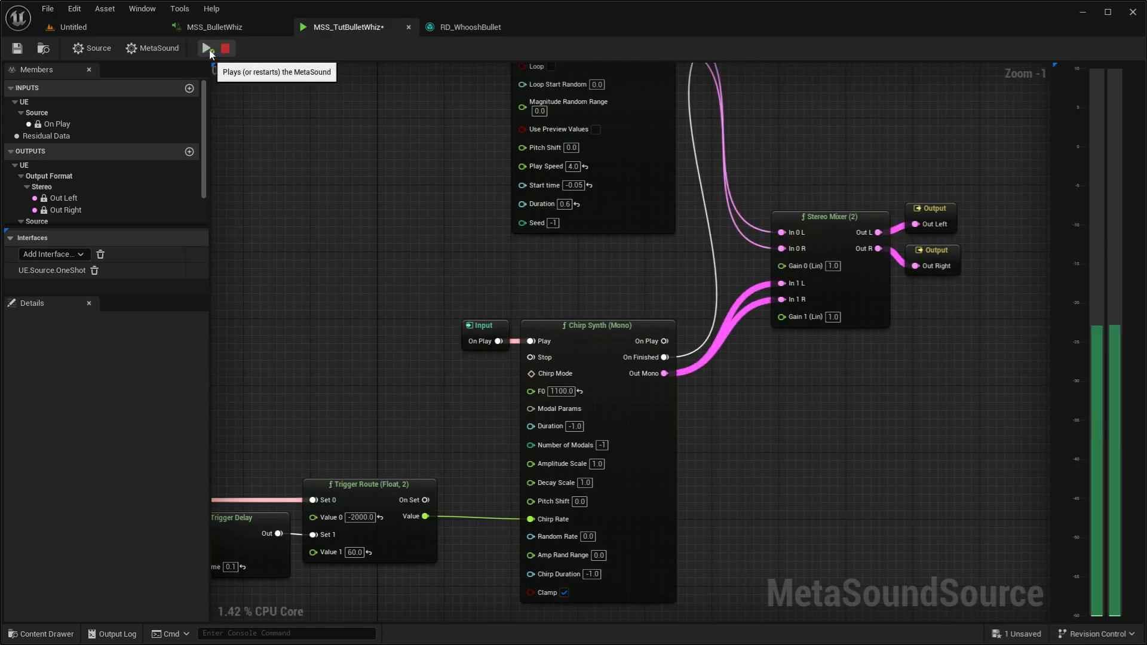
click(225, 48)
right_drag(364, 381, 518, 285)
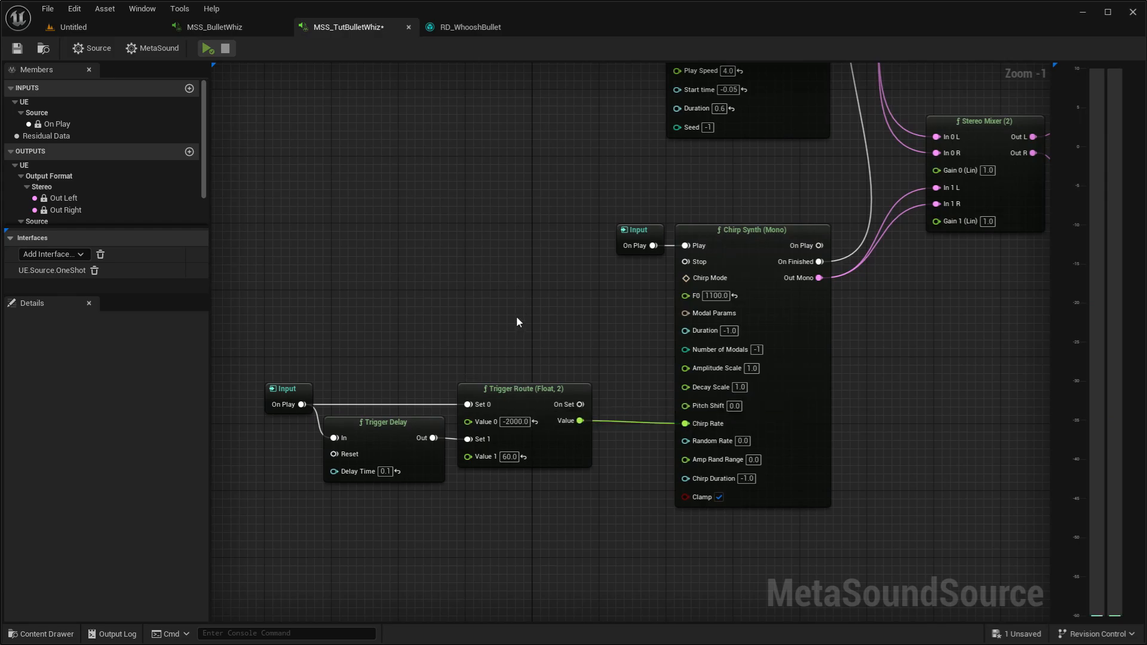
- Duplicate the Trigger Route (Float, 2) node above the original and connect the Trigger Delay's Out to its Set 1
click(519, 388)
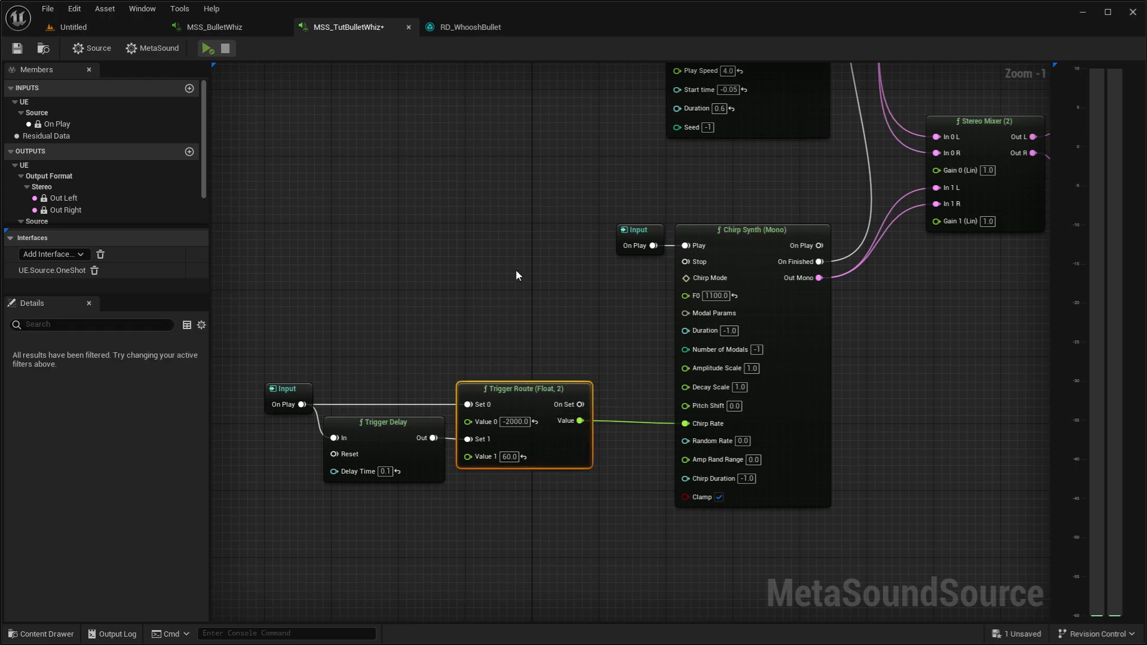
key(ctrl+c)
key(ctrl+v)
drag(513, 266, 464, 283)
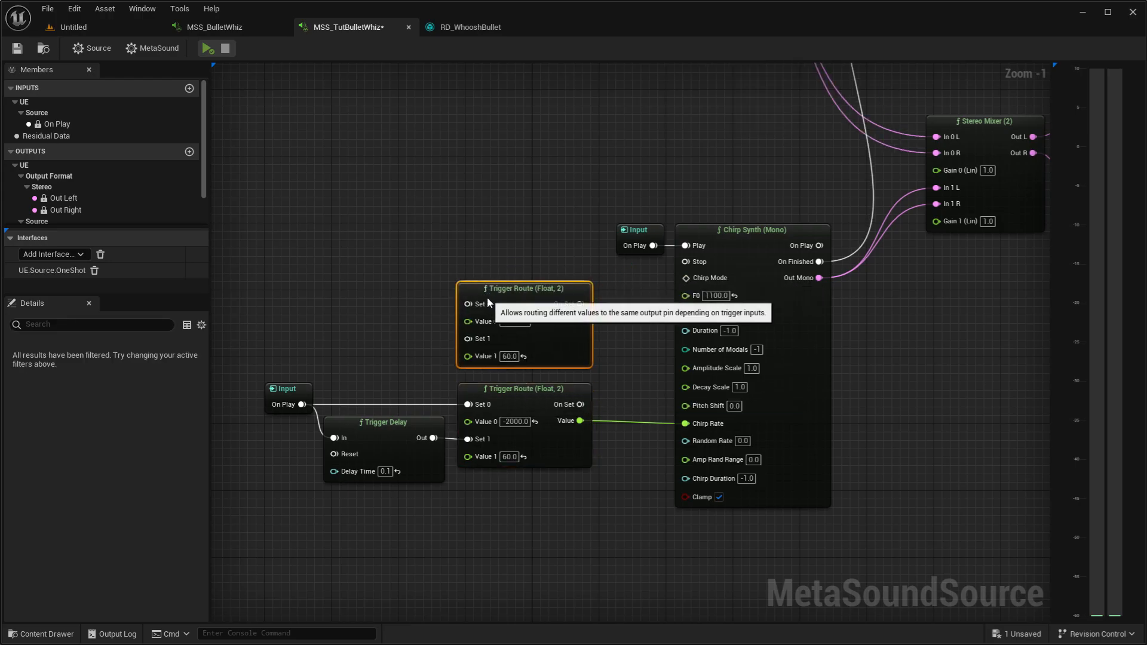
click(393, 387)
drag(434, 438, 468, 339)
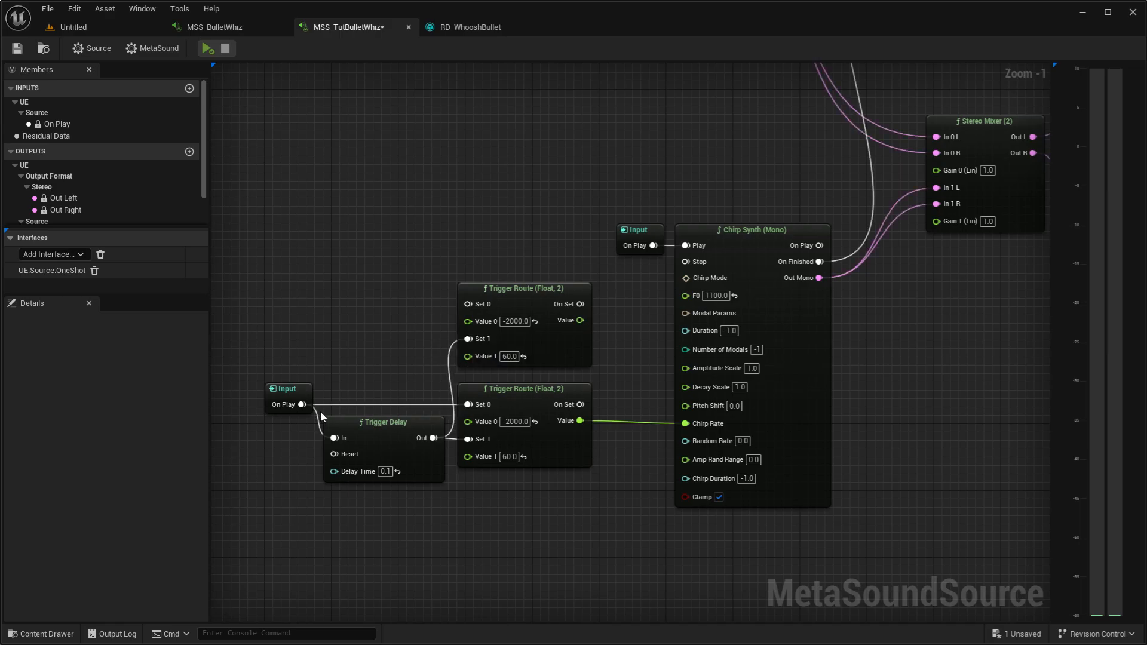
- Trigger the duplicated Trigger Route's Set 0 from its own copy of the On Play input
drag(302, 405, 468, 304)
click(286, 390)
key(ctrl+c)
key(ctrl+v)
- Reset the upper Trigger Route's Value 0 to its default of 0 and set its Value 1 to 20
click(524, 356)
click(535, 323)
click(504, 356)
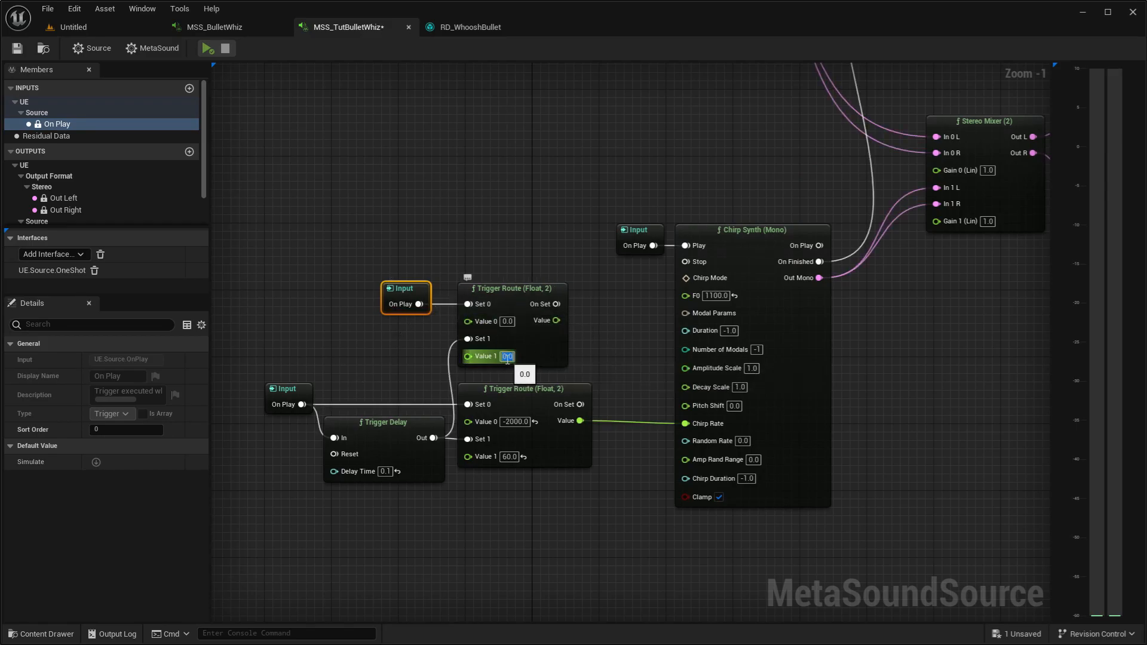
text(29)
click(614, 358)
click(513, 357)
text(20)
click(615, 351)
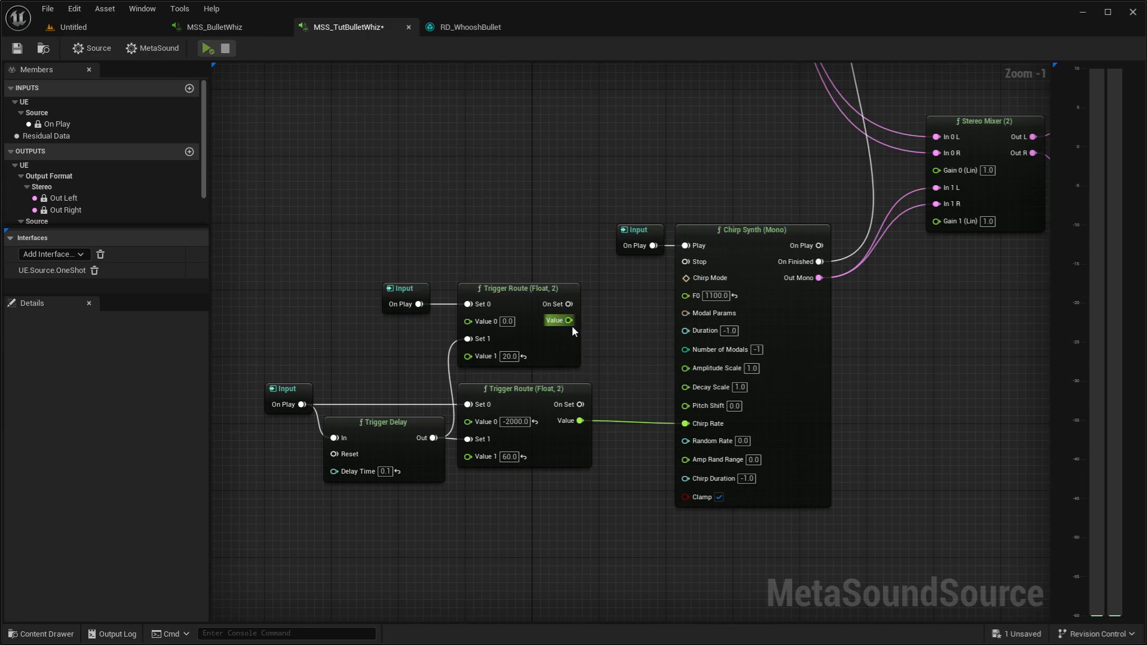
- Connect the upper Trigger Route's Value to the Chirp Synth's Decay Scale and play the MetaSound
drag(570, 325, 694, 386)
right_drag(496, 217, 449, 223)
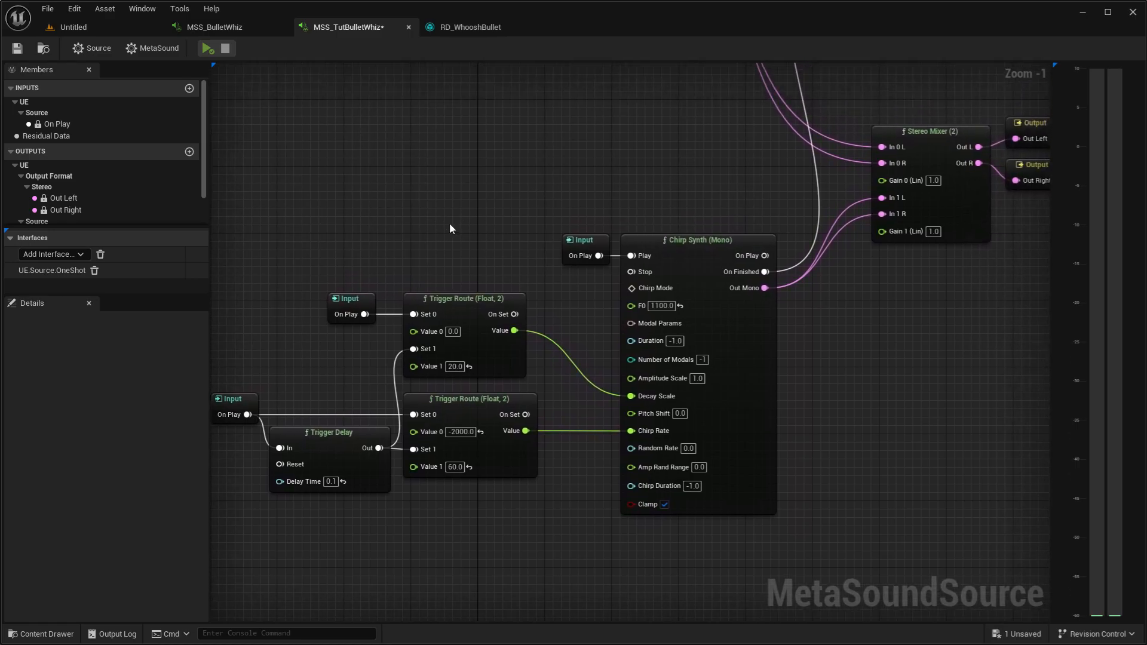
click(208, 49)
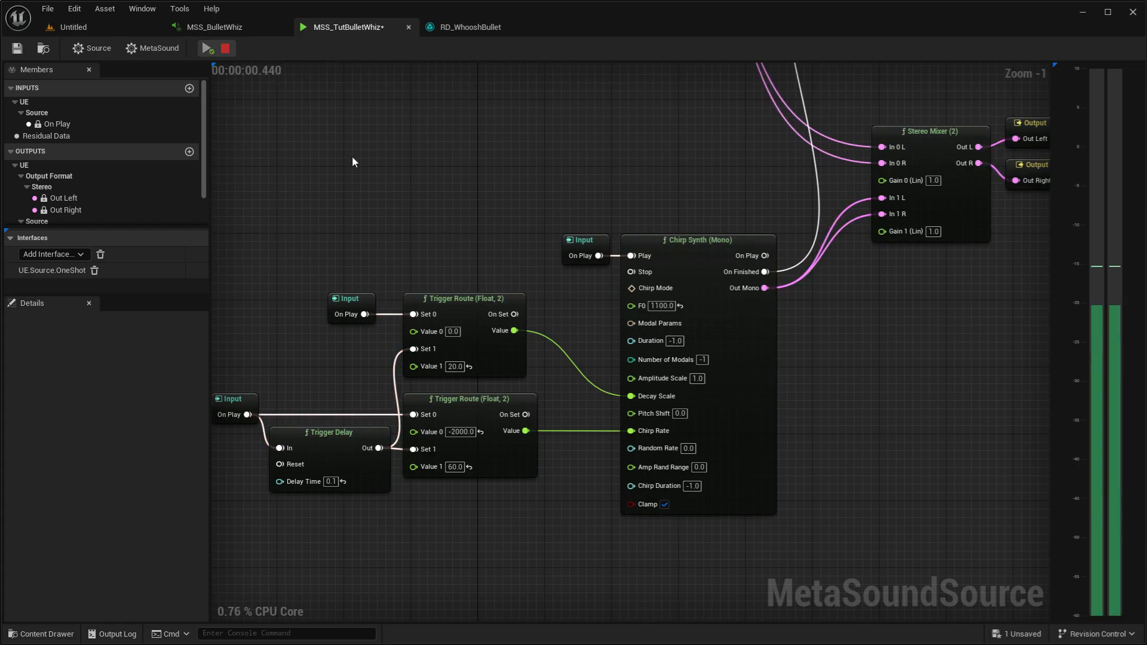
- Set the Chirp Synth's Amplitude Scale to 0.1 and play the MetaSound to check the balance
right_drag(485, 195, 379, 344)
right_drag(419, 228, 408, 362)
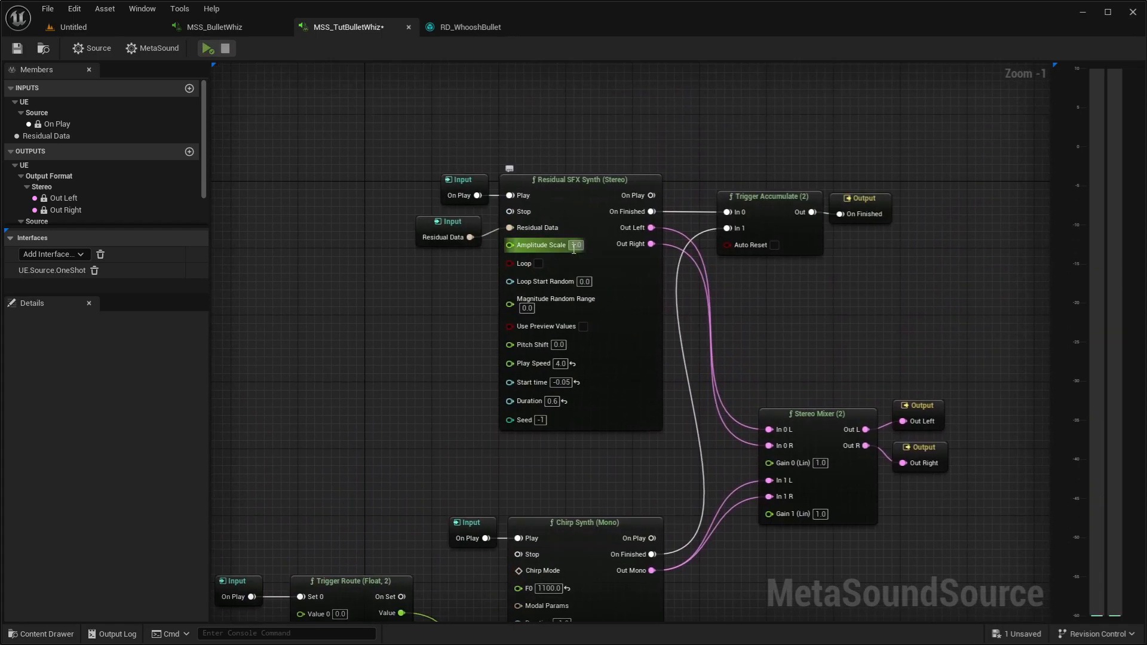
right_drag(452, 469, 421, 173)
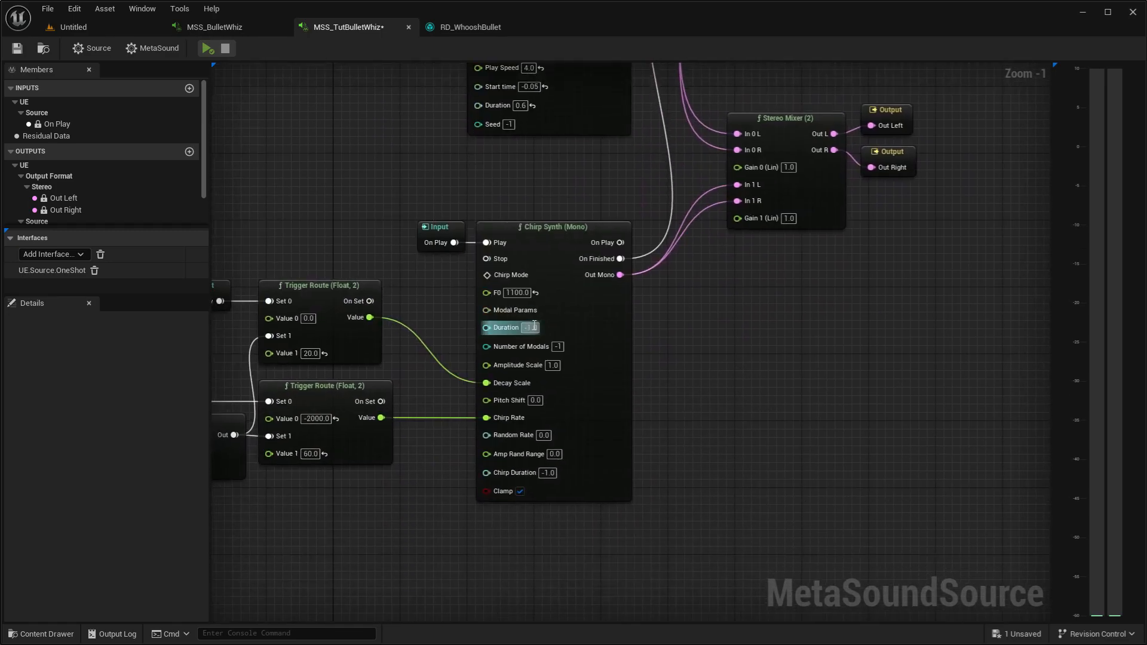
click(552, 365)
text(0.1)
click(704, 368)
right_drag(318, 238, 464, 227)
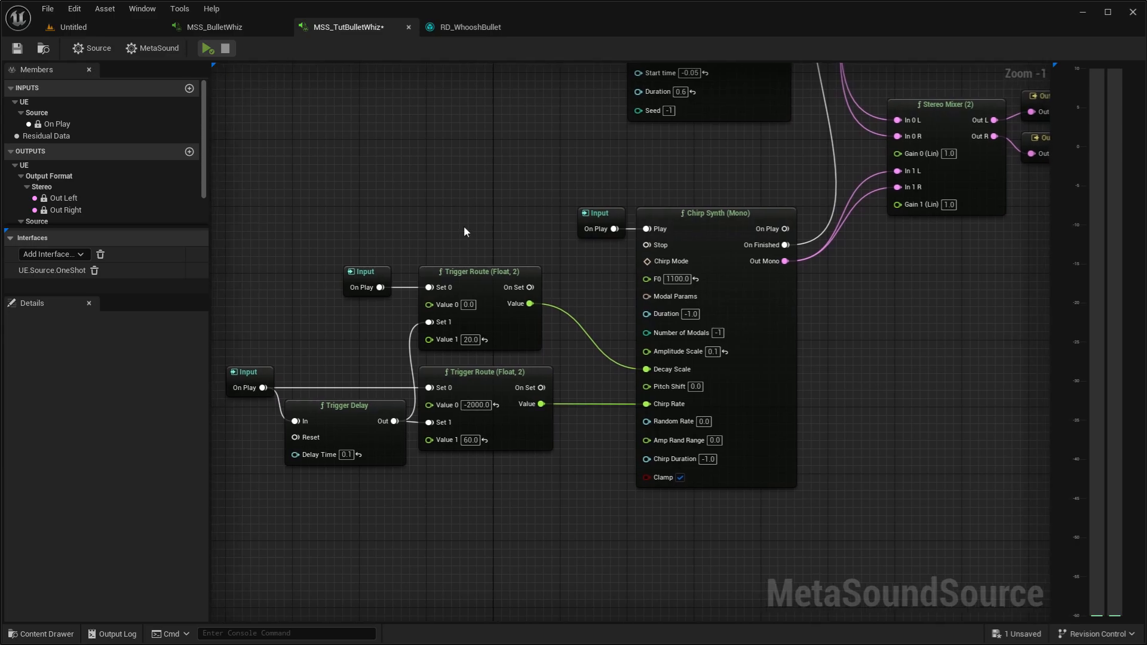
click(208, 48)
- Duplicate the Chirp Synth (Mono) node and place the copy directly below the original
right_drag(558, 487, 525, 383)
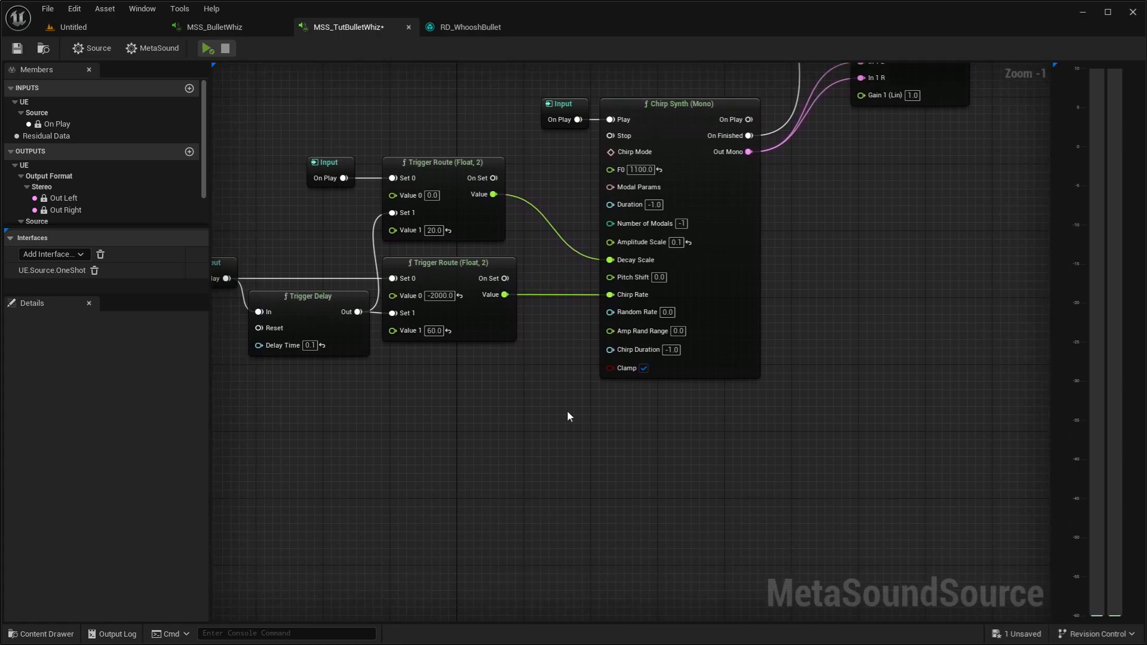
click(741, 369)
key(ctrl+c)
click(735, 483)
key(ctrl+v)
drag(782, 474, 654, 438)
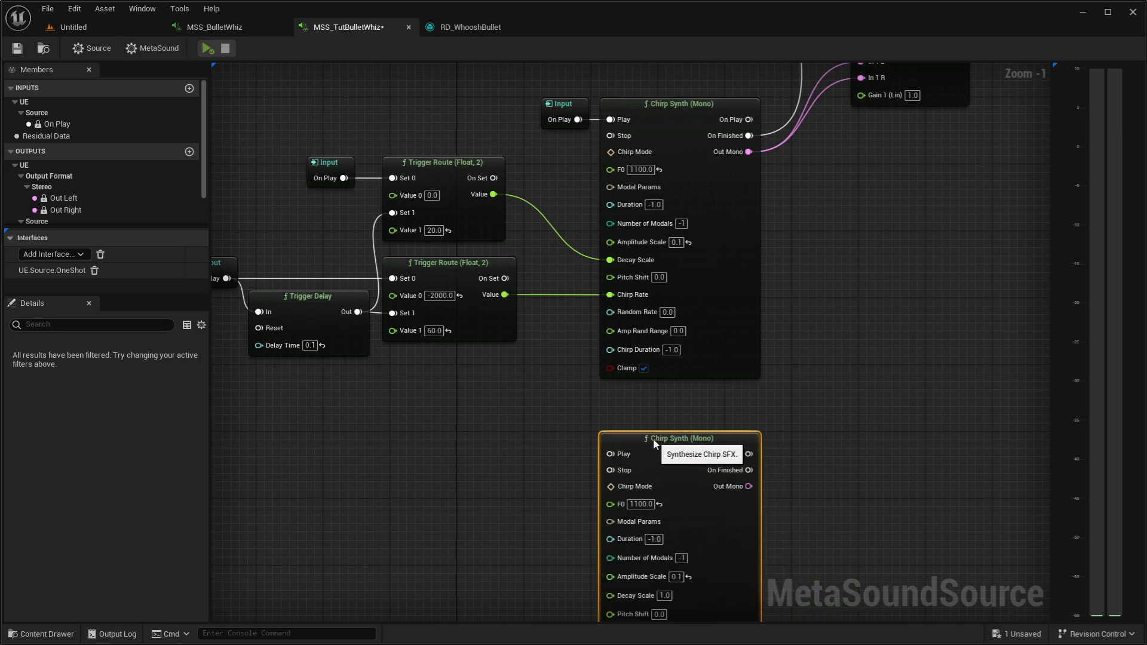
- Promote the first Chirp Synth's F0 to a graph input, place it beside the pin, and set its widget to None
right_drag(815, 409, 765, 352)
right_drag(522, 232, 540, 318)
drag(579, 199, 516, 209)
click(533, 257)
drag(533, 251, 532, 178)
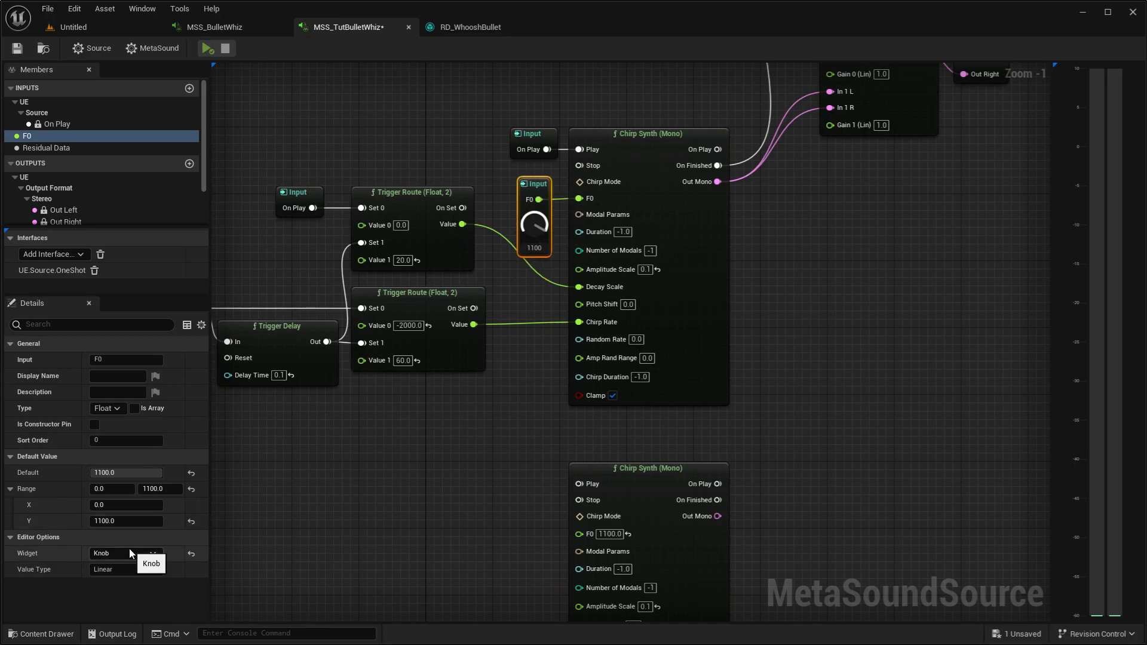
click(127, 565)
click(324, 475)
mouse_move(520, 422)
right_down()
mouse_move(492, 251)
mouse_move(516, 417)
right_up()
- Copy the F0 input node and place the copy beside the second Chirp Synth
click(522, 182)
right_drag(483, 463, 475, 327)
click(474, 328)
key(ctrl+v)
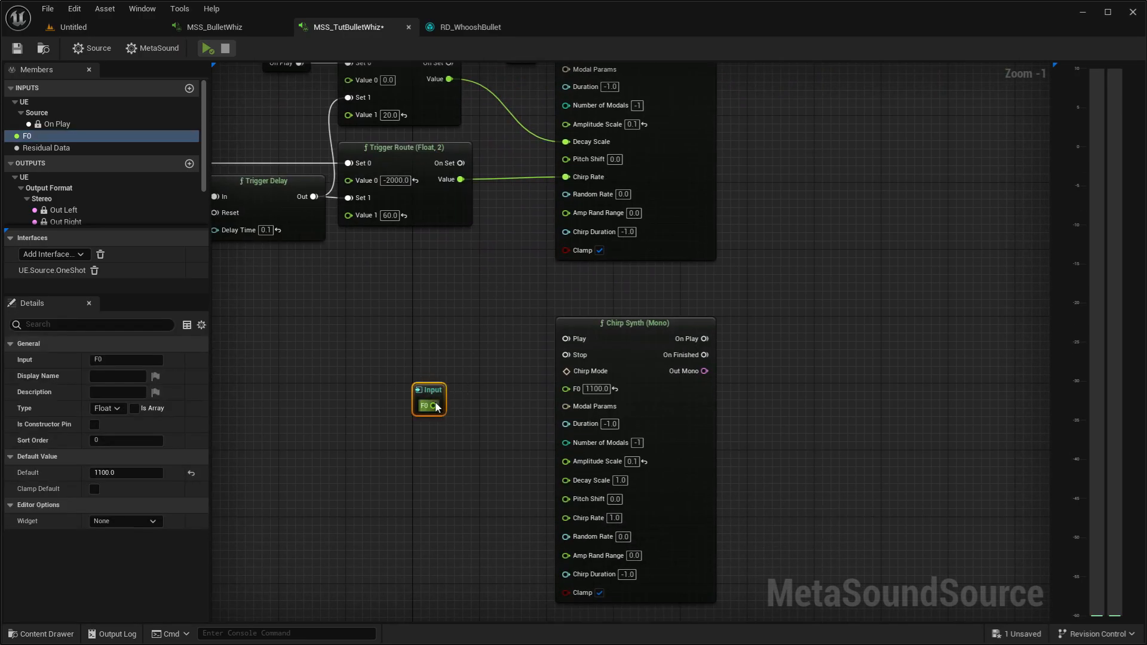
- Divide the copied F0 input by 2 with a Divide (Float) node and connect the result to the second Chirp Synth's F0
drag(437, 407, 459, 417)
text(/)
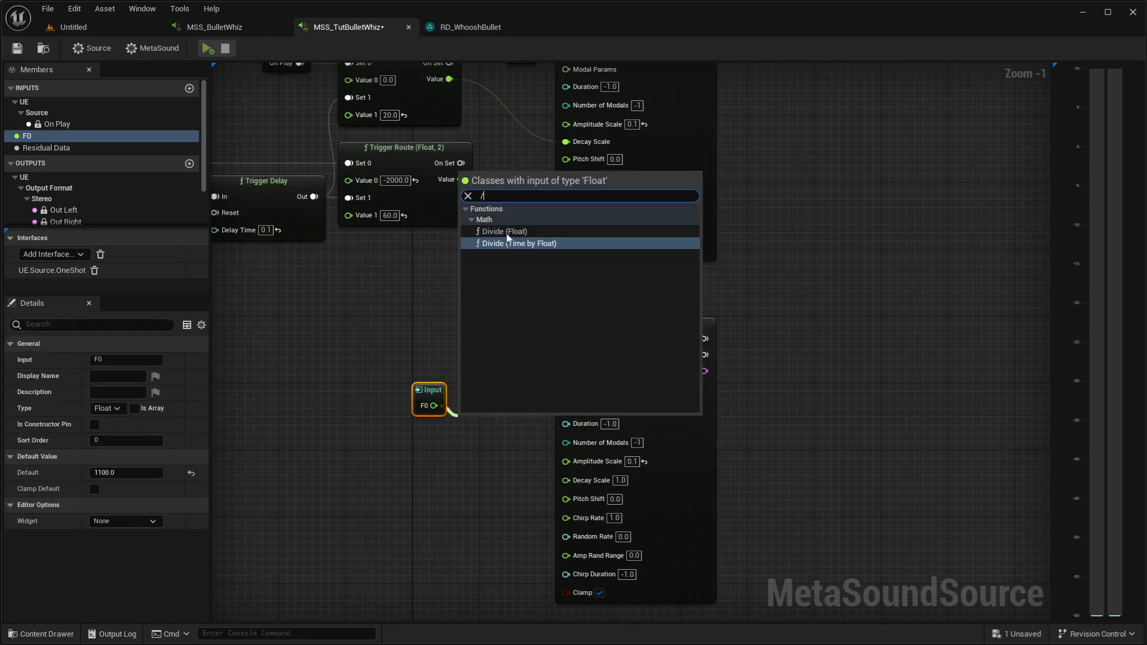
click(504, 232)
click(486, 441)
text(2)
drag(532, 434, 510, 378)
drag(434, 392, 436, 374)
- Copy an On Play input beside the second Chirp Synth and connect it to Play
right_drag(478, 323, 502, 350)
click(513, 191)
right_drag(790, 394, 707, 366)
- Promote the first Chirp Synth's Amplitude Scale to a graph input with widget None and place it beside the pin
right_drag(690, 294, 732, 439)
drag(537, 258, 472, 255)
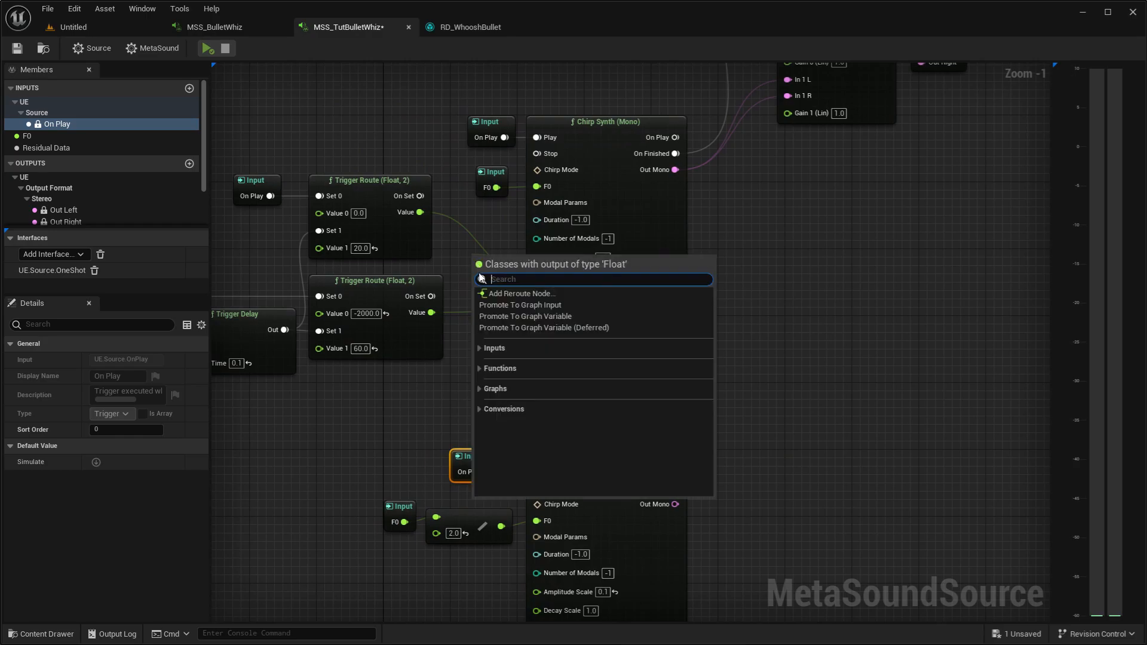
click(508, 305)
click(124, 551)
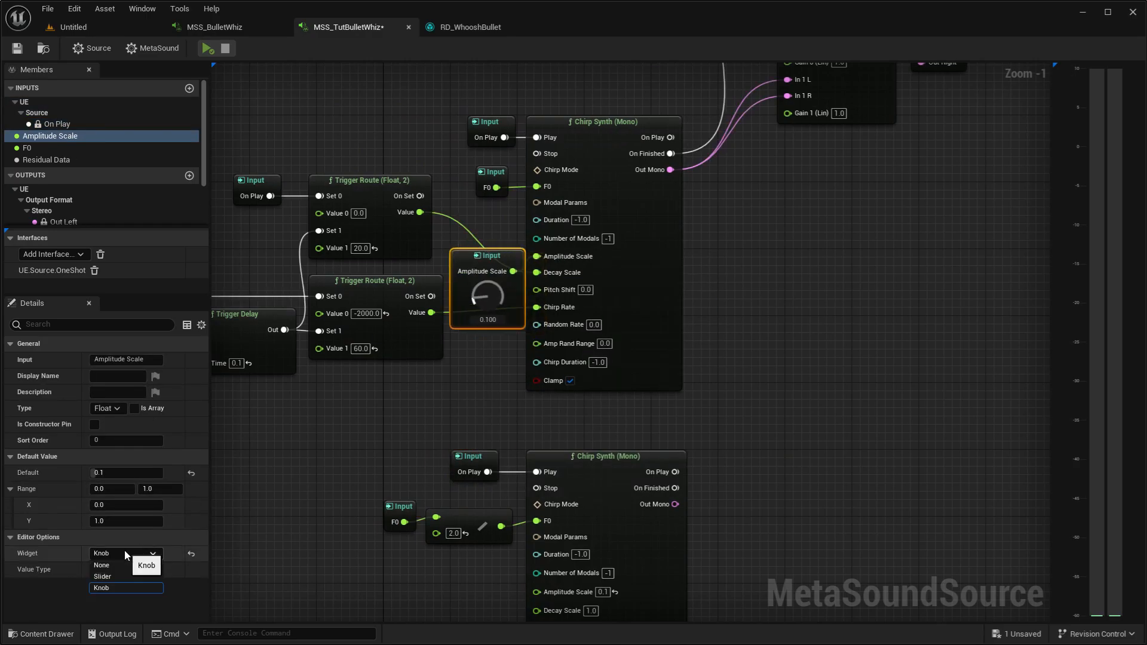
click(124, 559)
drag(481, 268, 472, 251)
- Copy the Amplitude Scale input node and place the copy beside the second Chirp Synth
right_drag(508, 394, 503, 205)
click(415, 389)
key(ctrl+v)
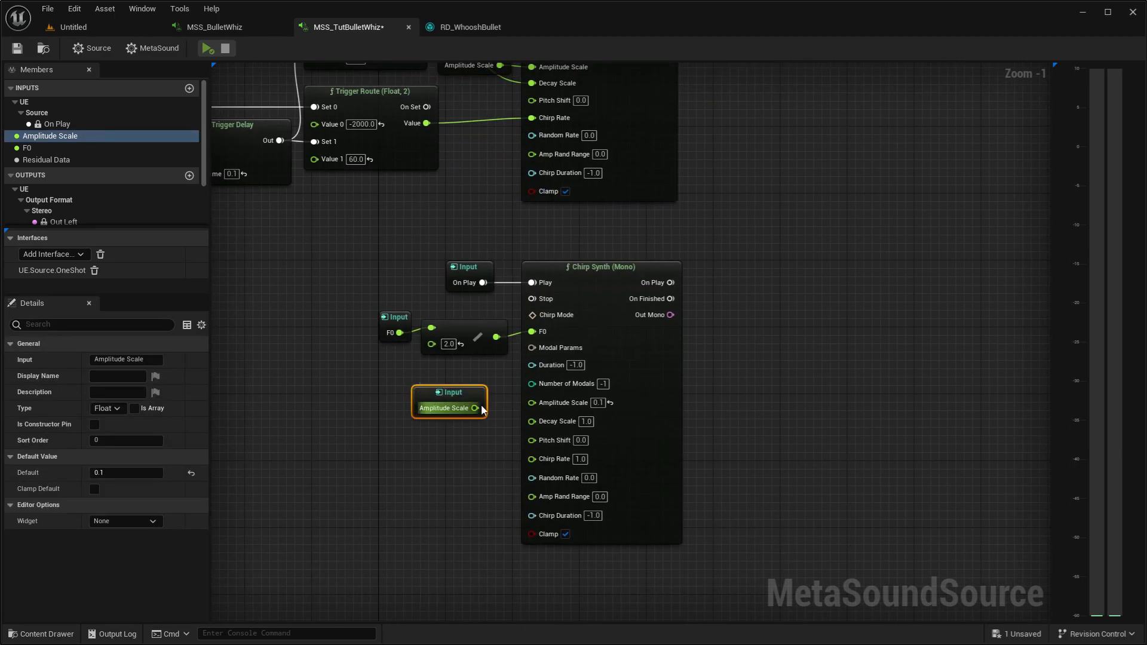
- Multiply the copied Amplitude Scale input by 0.8 and connect the result to the second Chirp Synth's Amplitude Scale
drag(473, 399, 417, 396)
text(*)
key(Down)
key(Return)
click(447, 417)
text(0.8)
key(Return)
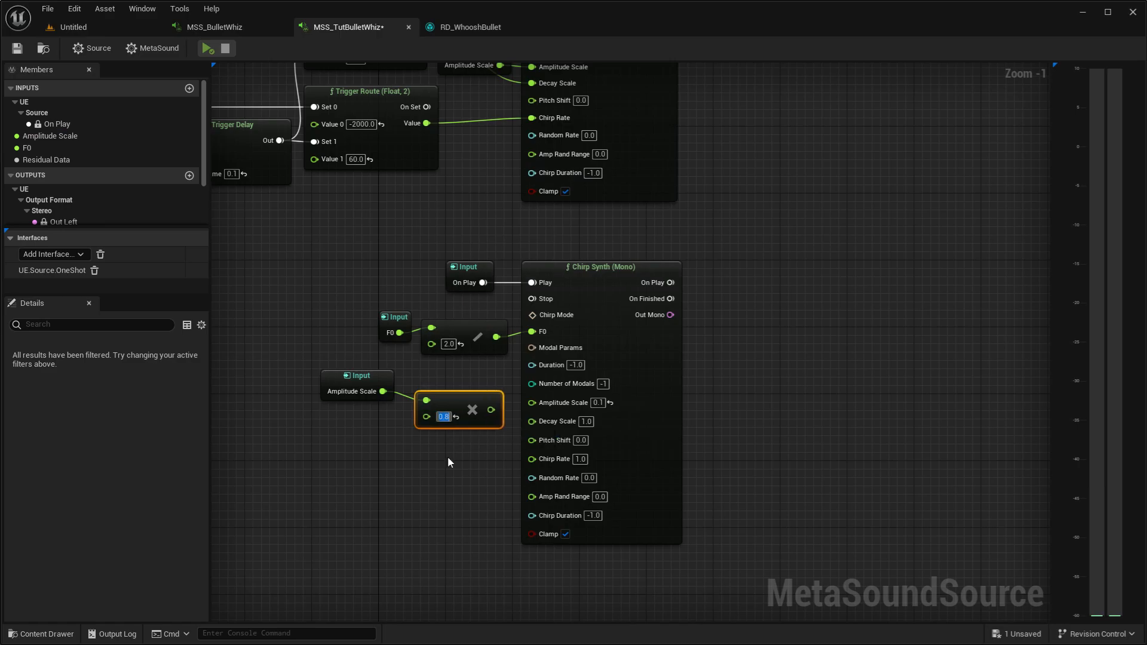
click(448, 455)
drag(492, 410, 457, 393)
- Create an Add (Float) node of 0.2 from the lower Trigger Route's Value and feed it into the second Chirp Synth's Decay Scale
right_drag(450, 217, 498, 269)
drag(475, 176, 457, 527)
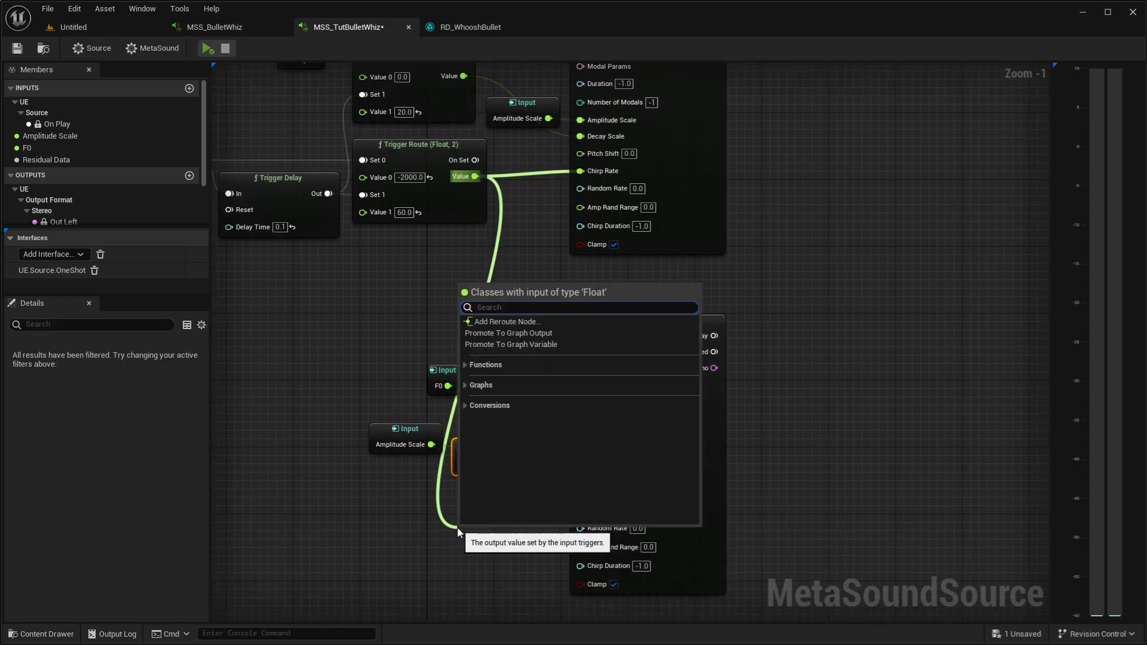
text(+)
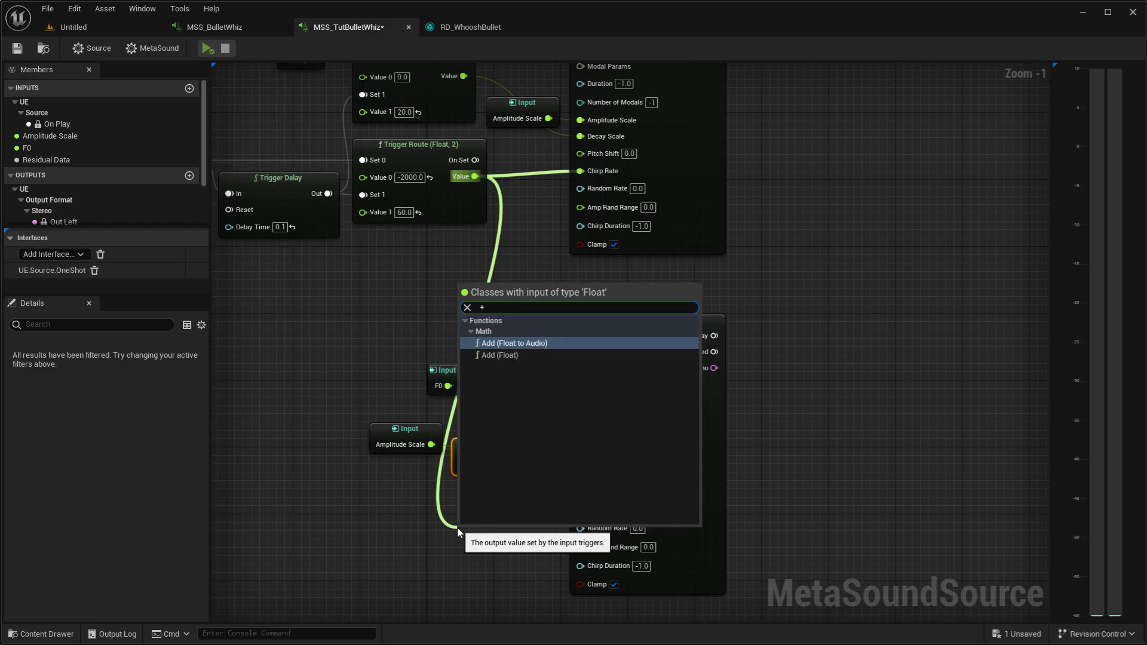
key(Down)
key(Return)
click(484, 552)
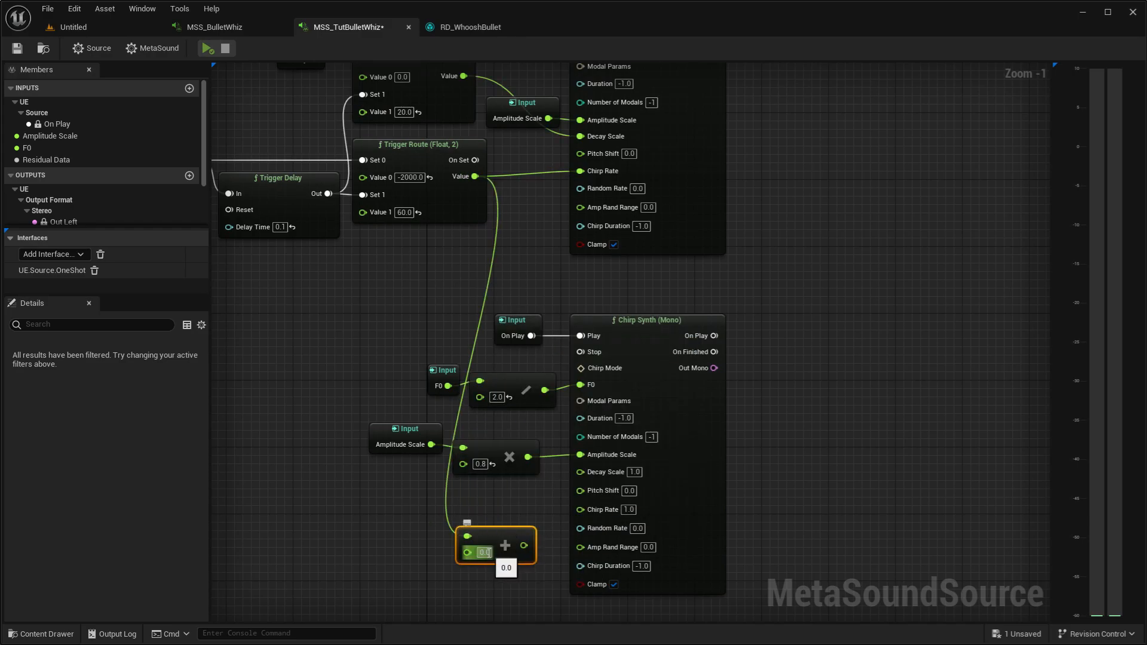
text(0.2)
key(Return)
drag(530, 545, 525, 493)
- Feed the Add node from the upper Trigger Route's Value instead, and connect the lower one's Value to the second Chirp Synth's Chirp Rate
right_drag(506, 263, 550, 341)
drag(507, 155, 515, 577)
click(556, 359)
right_drag(556, 358, 505, 236)
drag(460, 133, 583, 464)
- Add a Mono Mixer (2) node and connect the first and second Chirp Synths' Out Mono to In 0 and In 1
right_drag(823, 373, 697, 454)
scroll(694, 448, down, 1)
right_click(671, 297)
text(mono mix)
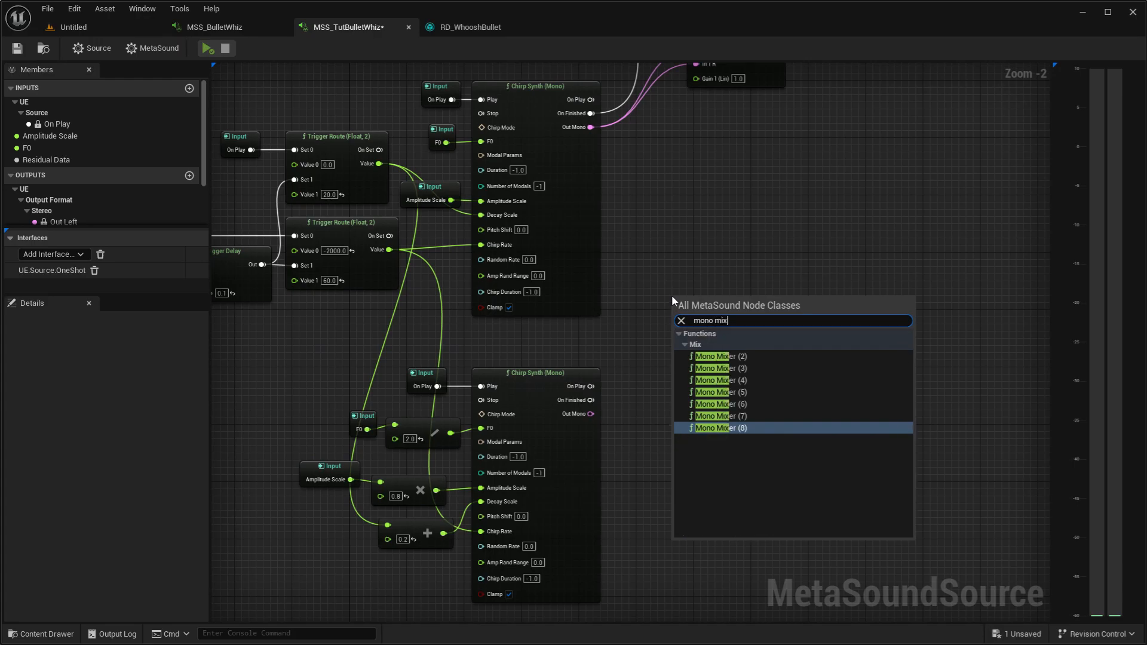
click(726, 356)
drag(602, 142, 687, 313)
drag(590, 414, 680, 346)
- Connect the Mono Mixer's Out to the Stereo Mixer's In 1 L and In 1 R, and move the Mono Mixer closer
right_drag(738, 329, 633, 396)
drag(650, 382, 597, 130)
drag(651, 382, 606, 340)
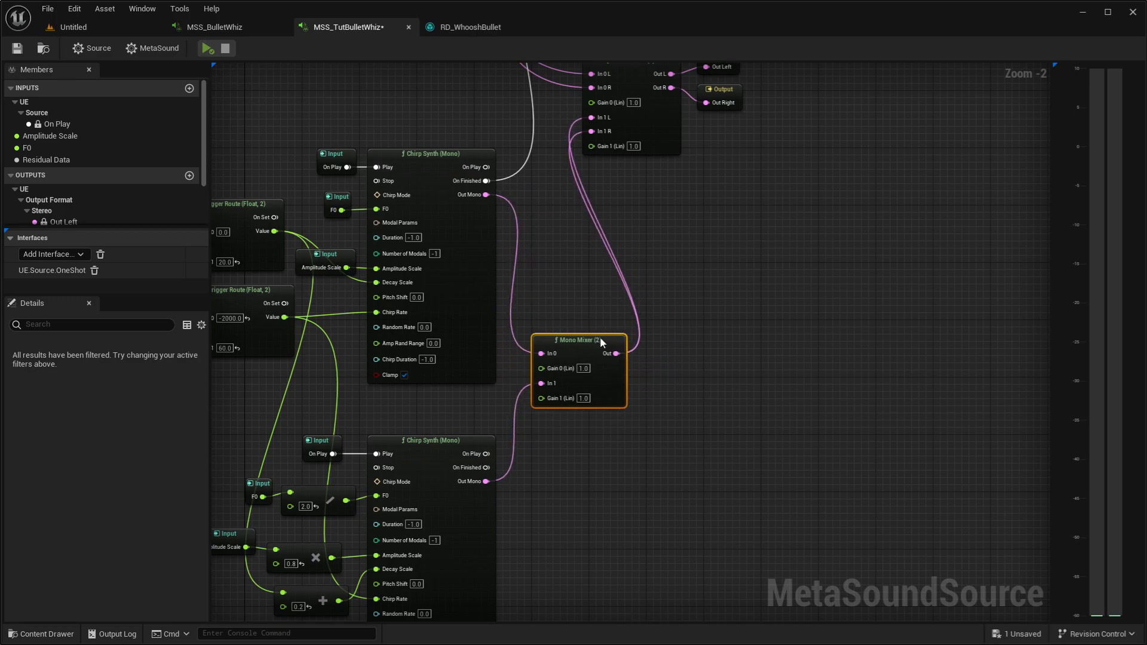
- Play the MetaSound to hear both chirp layers mixed with the whoosh
right_drag(544, 452, 754, 317)
right_drag(410, 277, 421, 356)
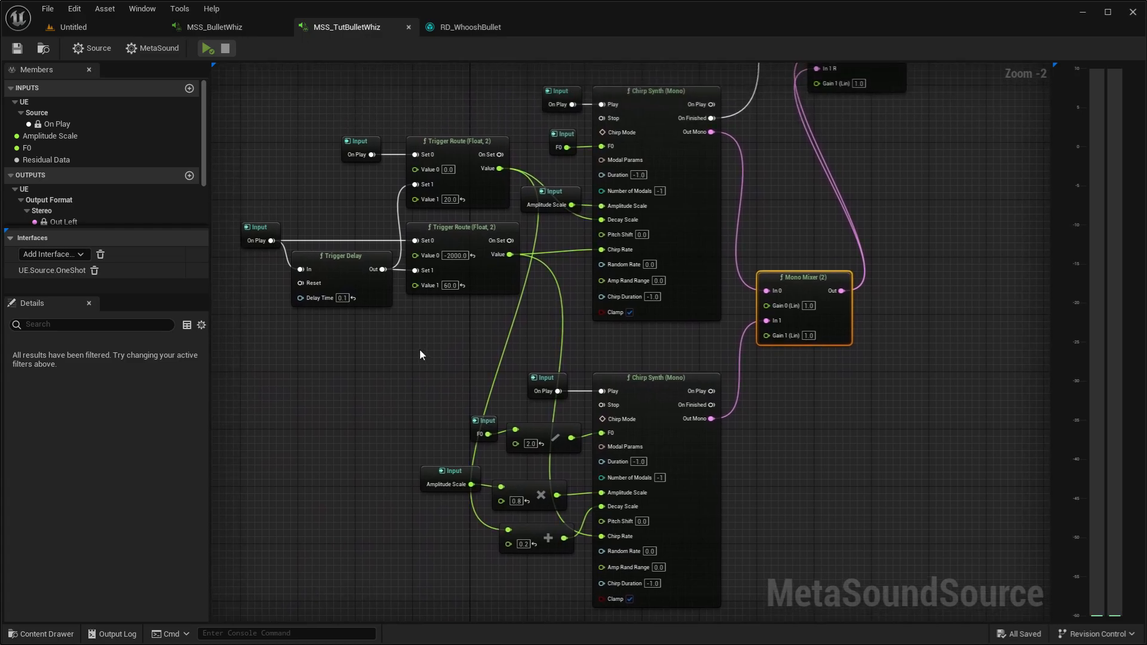
click(209, 52)
- Set the Mono Mixer's Gain 1 to 0 and play the MetaSound to hear it without the second chirp
click(810, 336)
text(0)
key(Return)
click(822, 390)
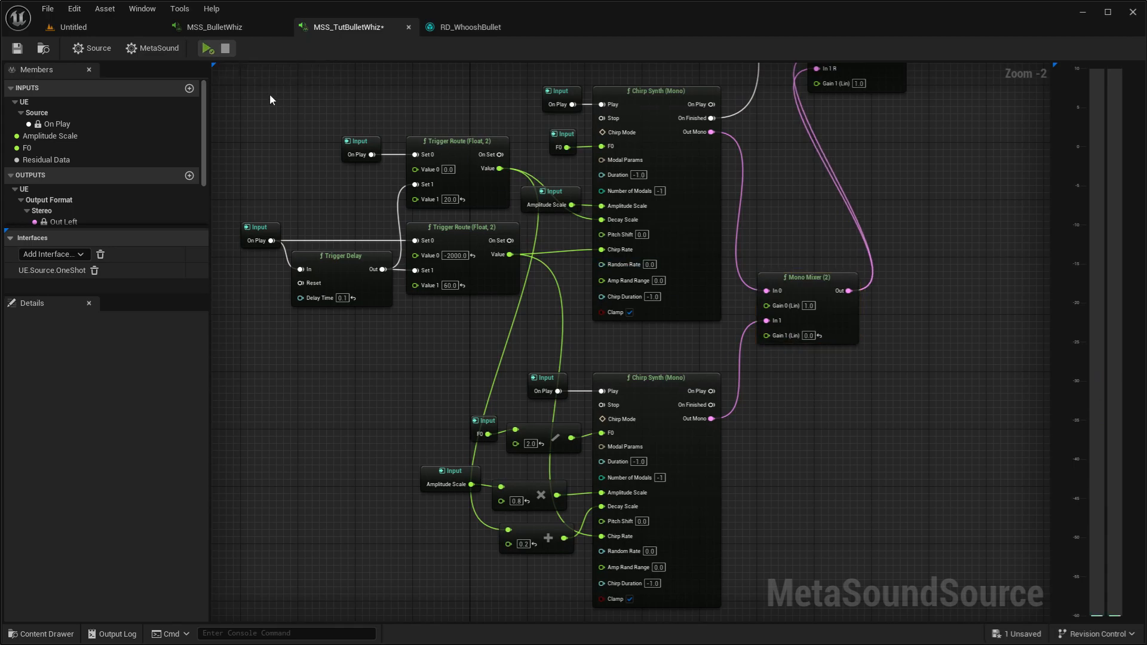
click(210, 50)
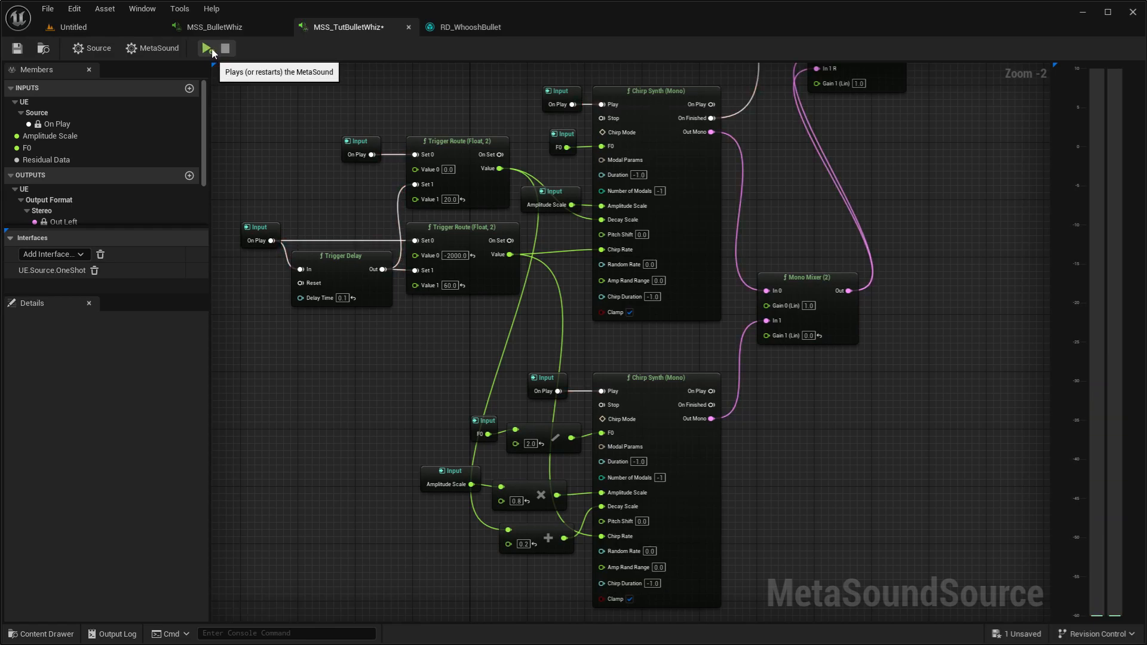
click(210, 51)
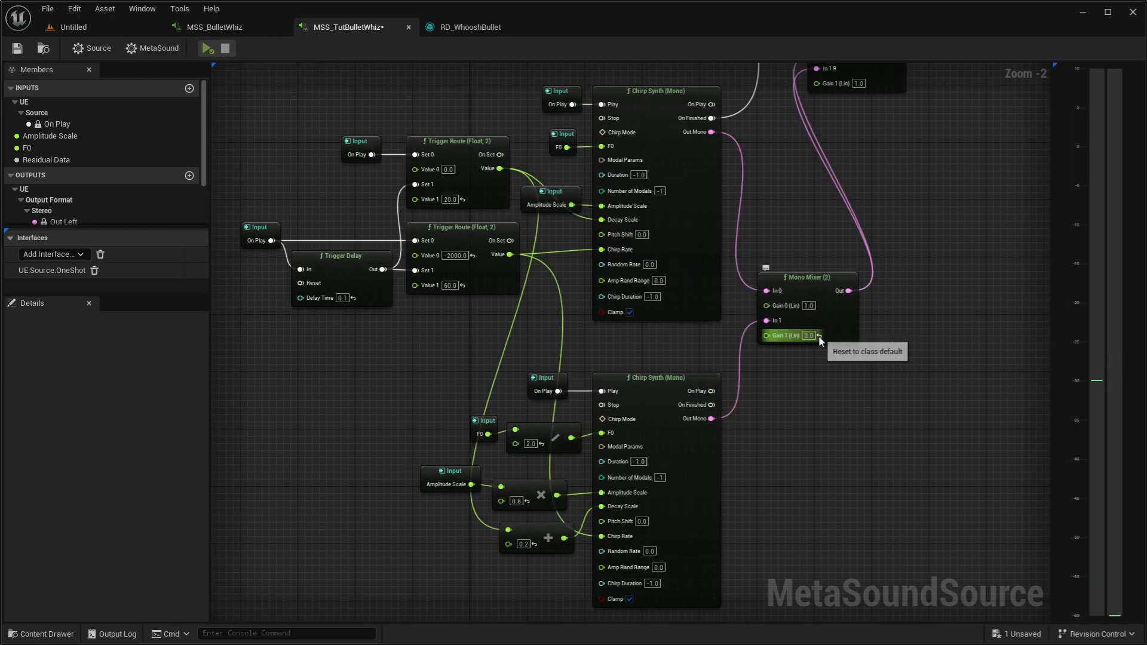
- Reset the Mono Mixer's Gain 1 to its default and replay the MetaSound for comparison
click(820, 335)
click(209, 49)
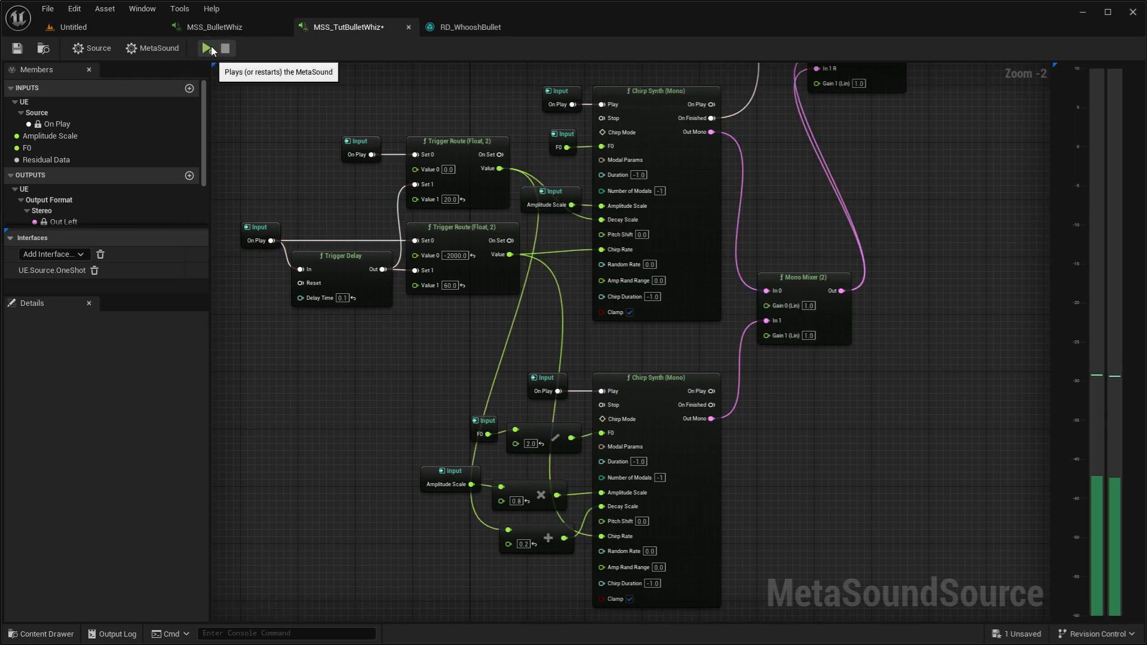
click(208, 49)
- Add a Random (Float) node in the empty area beside the Residual SFX Synth
right_drag(417, 348, 499, 605)
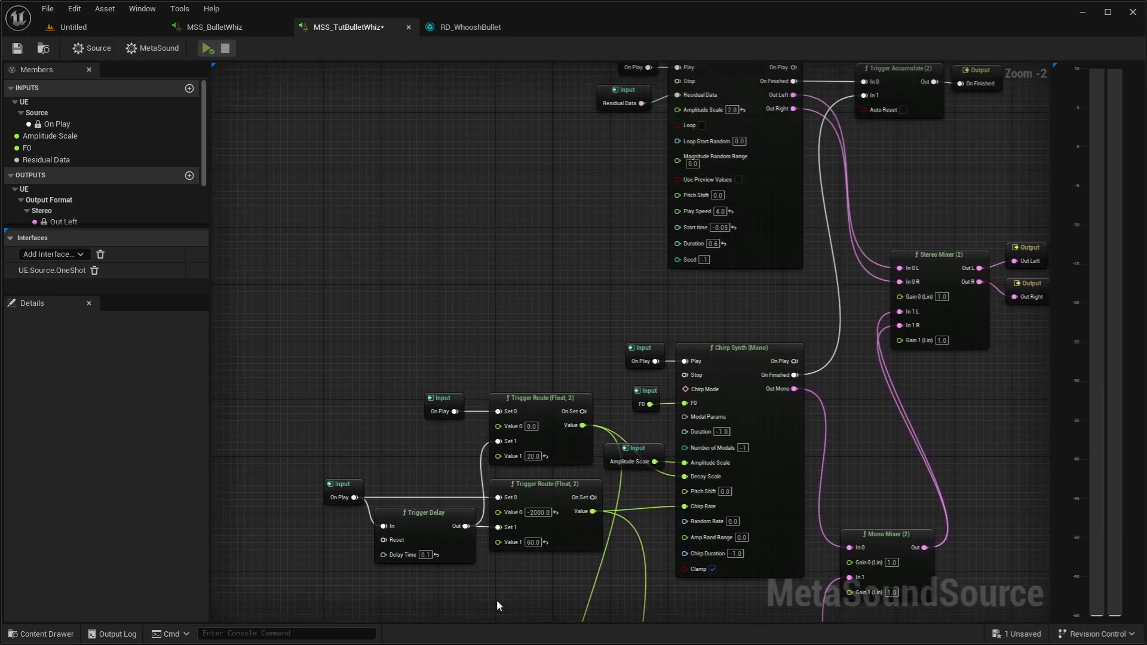
right_drag(454, 215, 450, 289)
right_click(453, 293)
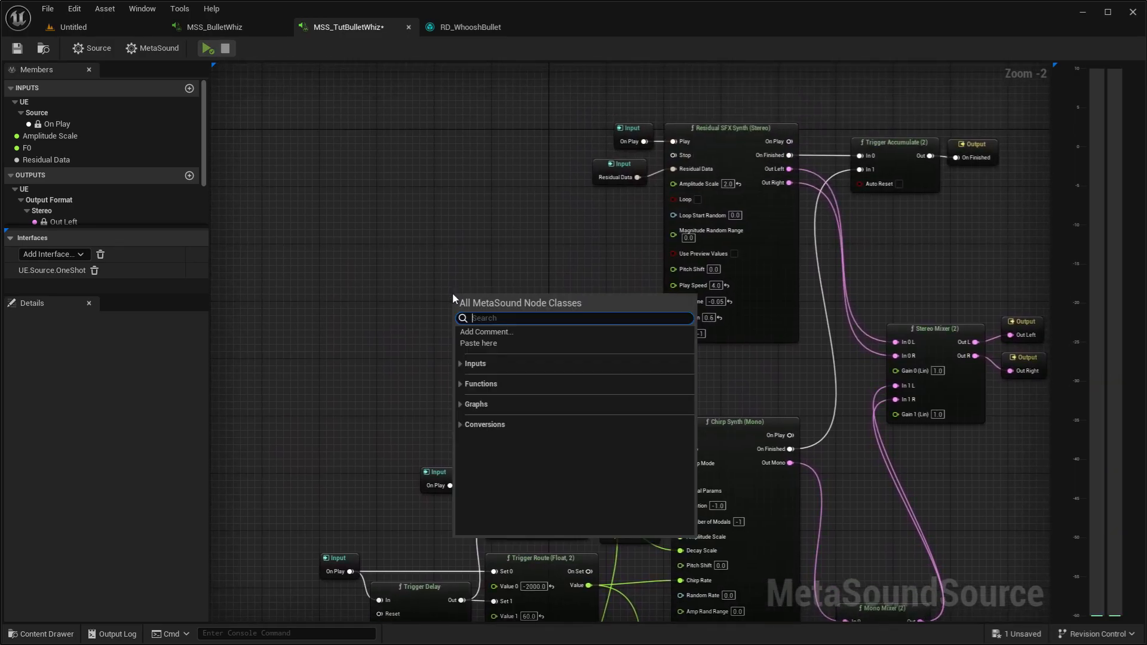
text(random)
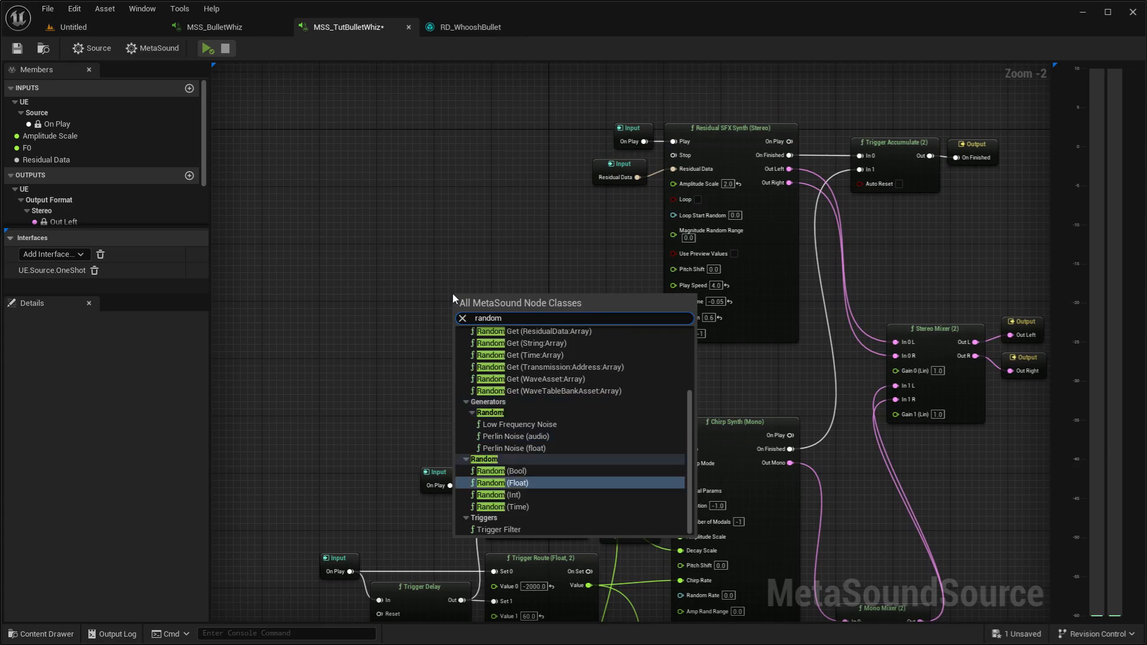
click(516, 484)
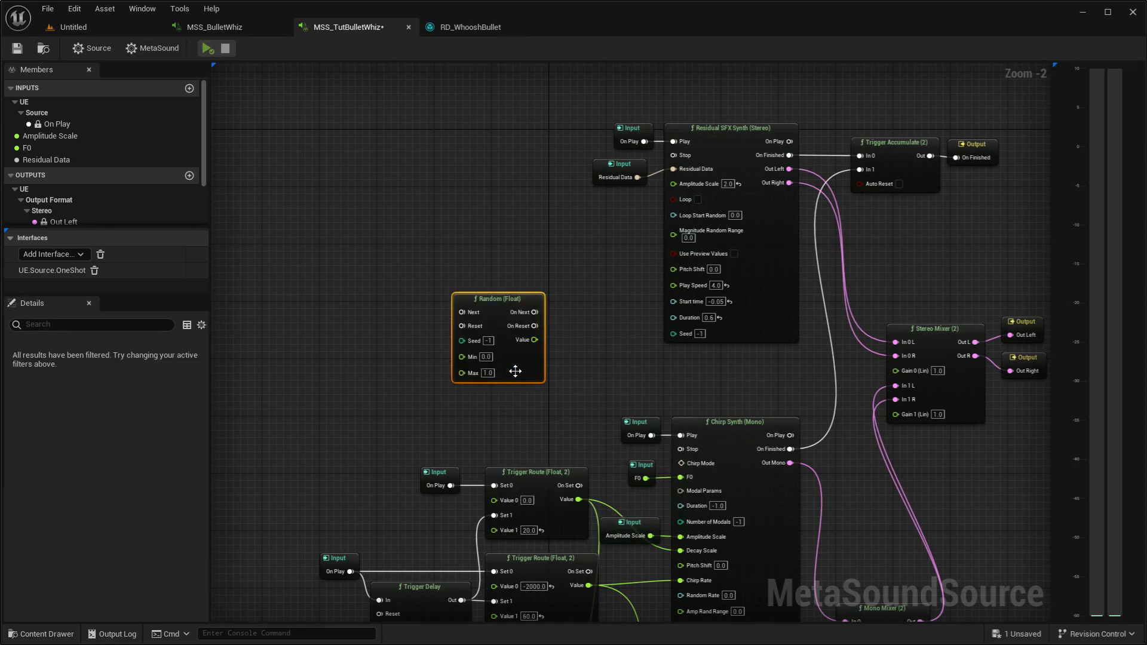
drag(515, 371, 512, 365)
- Copy the On Play input beside the Random (Float) node and connect it to Next
click(605, 143)
drag(619, 131, 622, 135)
key(ctrl+c)
click(378, 316)
key(ctrl+v)
drag(407, 328, 458, 306)
drag(392, 320, 421, 291)
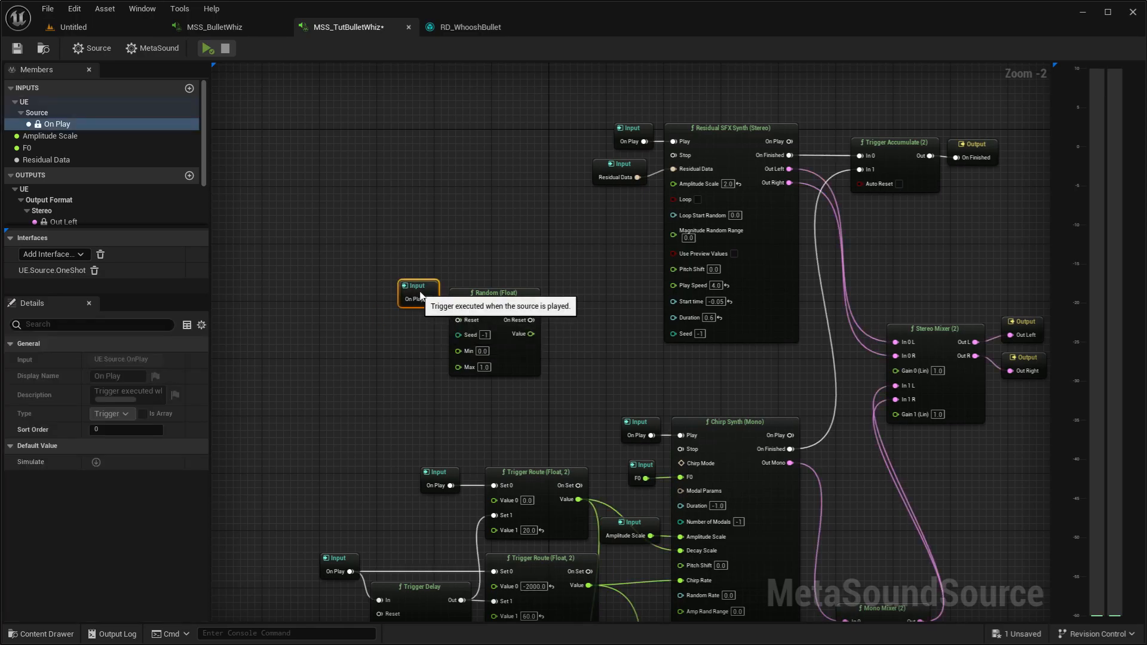
drag(369, 250, 476, 292)
click(630, 278)
scroll(604, 284, up, 2)
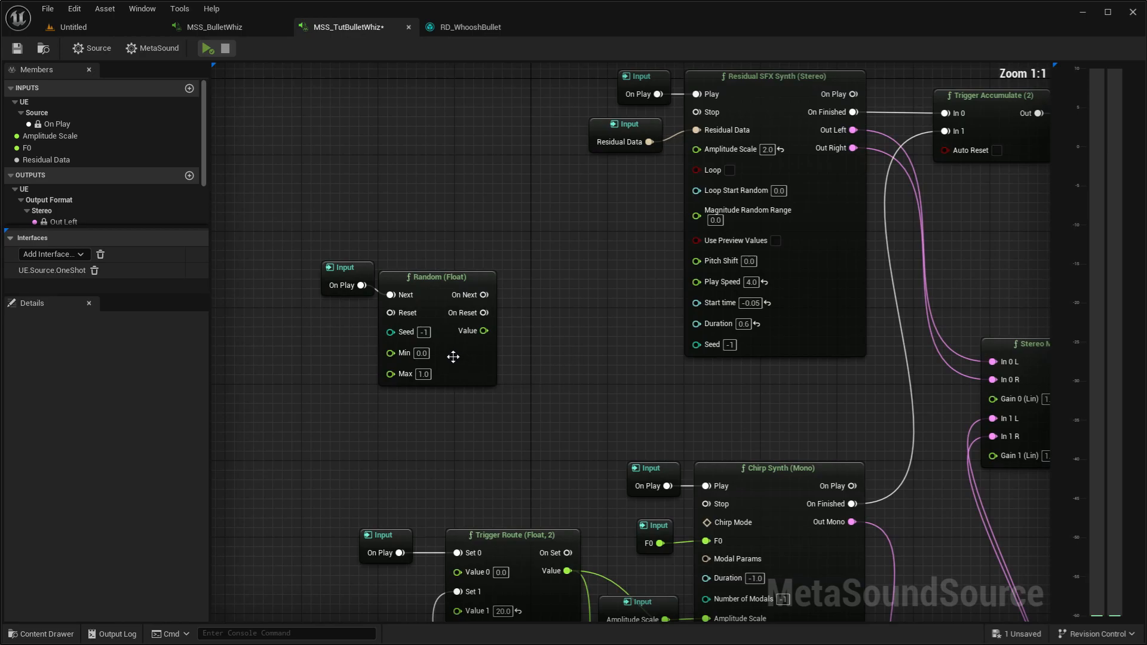
- Set the Random (Float) node's Min to 0.85 and Max to 1.15
click(422, 353)
text(5)
key(Return)
click(423, 374)
text(1.15)
key(Return)
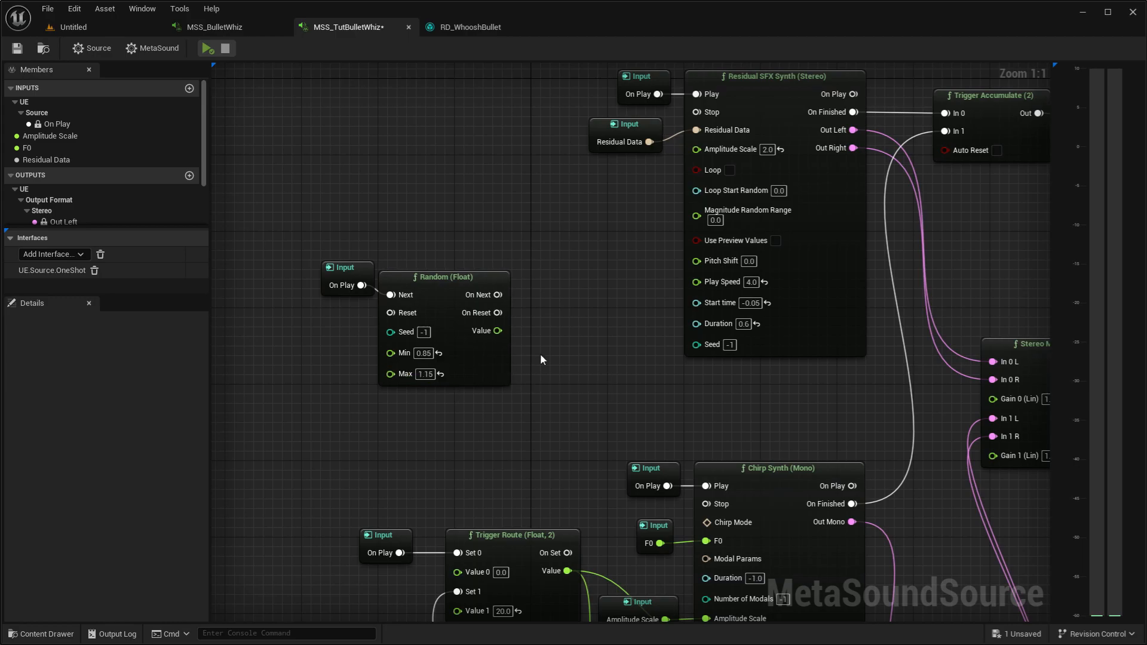
- Route the Random (Float) Value through a Multiply (Float) node set to 4 into the Residual SFX Synth's Play Speed
drag(497, 331, 563, 335)
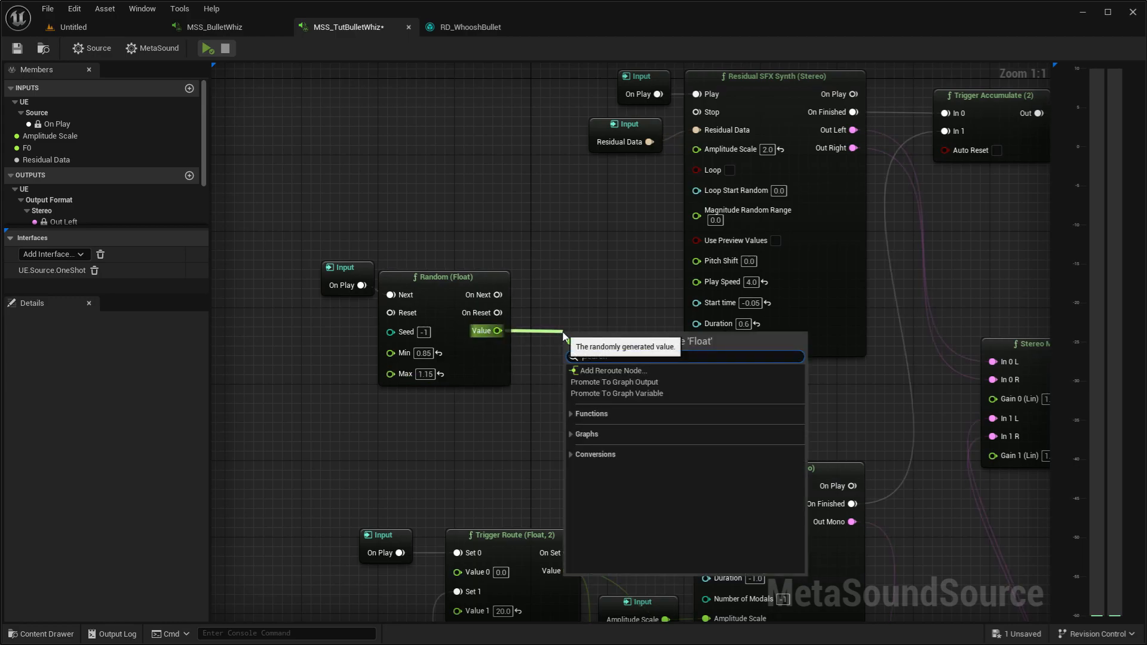
text(mult)
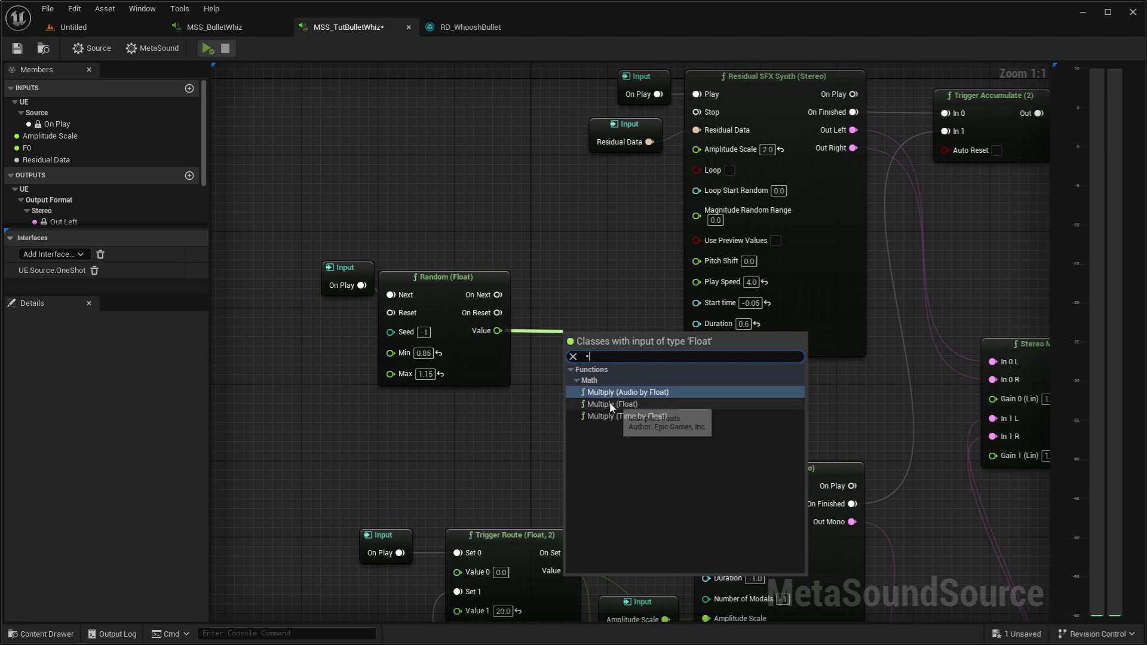
click(612, 404)
click(594, 335)
text(4)
click(609, 371)
drag(642, 330, 648, 271)
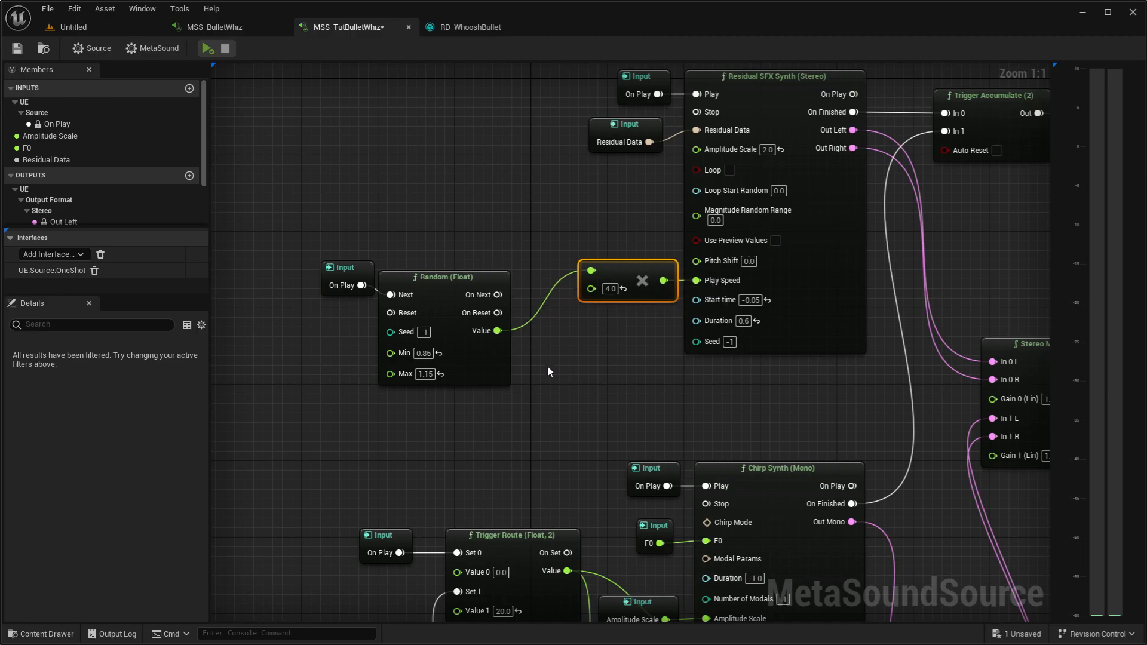
- Route the random Value through a Multiply (Time by Float) node set to -0.05 into the Residual SFX Synth's Start time
drag(495, 331, 521, 365)
text(*)
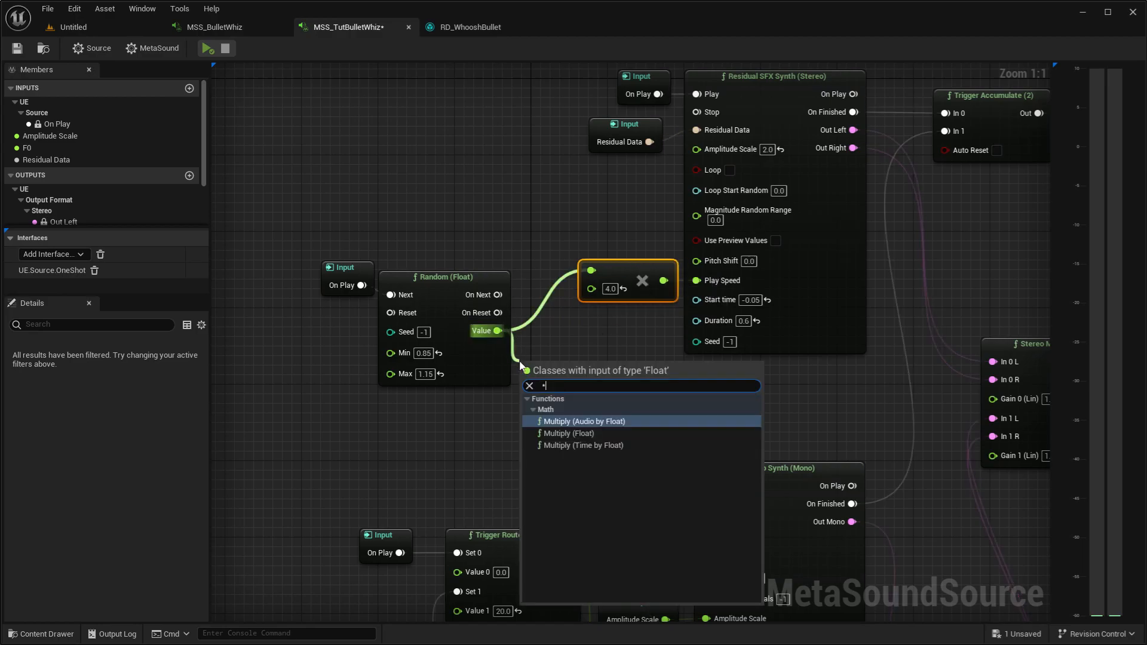
click(583, 444)
drag(574, 395, 697, 300)
click(620, 349)
text(-0.05)
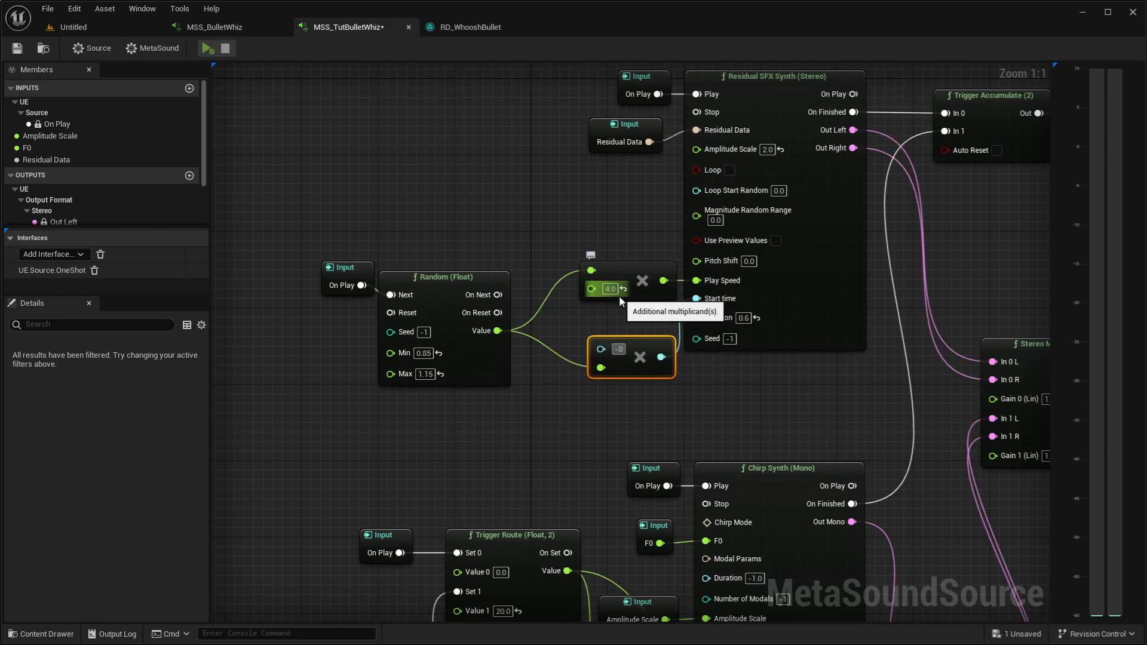
key(Return)
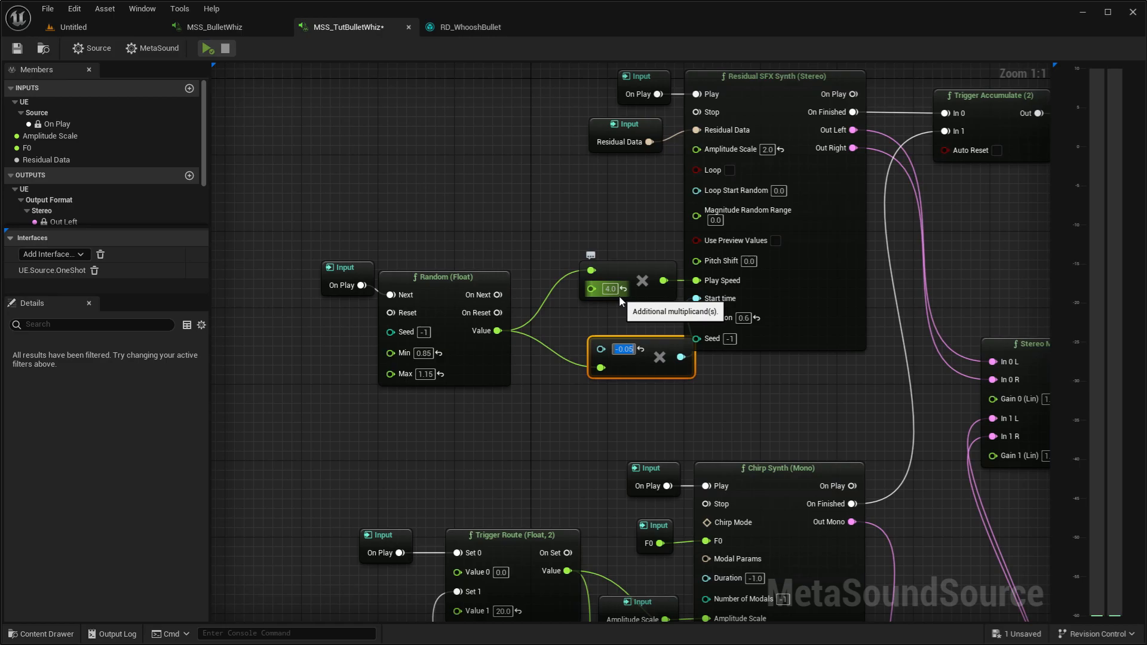
- Connect the Random node's On Next to the Residual SFX Synth's Play, delete the old On Play input, and align the Random nodes with it
click(512, 234)
right_drag(519, 269, 511, 342)
drag(491, 367, 700, 168)
click(627, 153)
key(Delete)
drag(300, 294, 407, 168)
- Save the MetaSound and play it several times to hear the whoosh's random variation
click(17, 49)
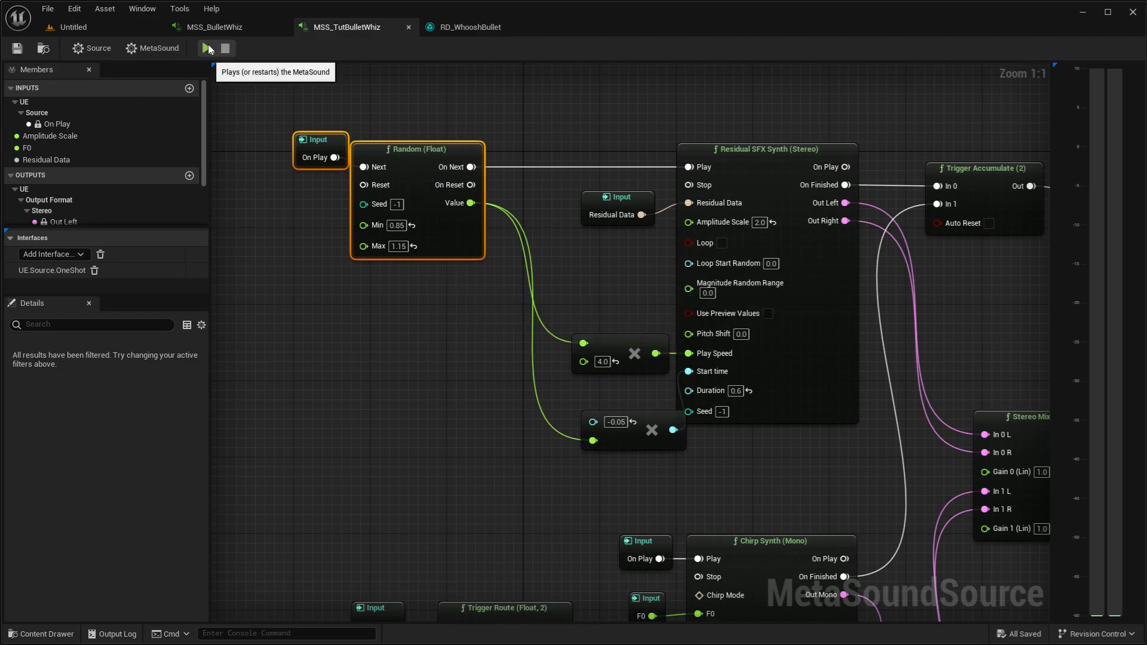
click(207, 49)
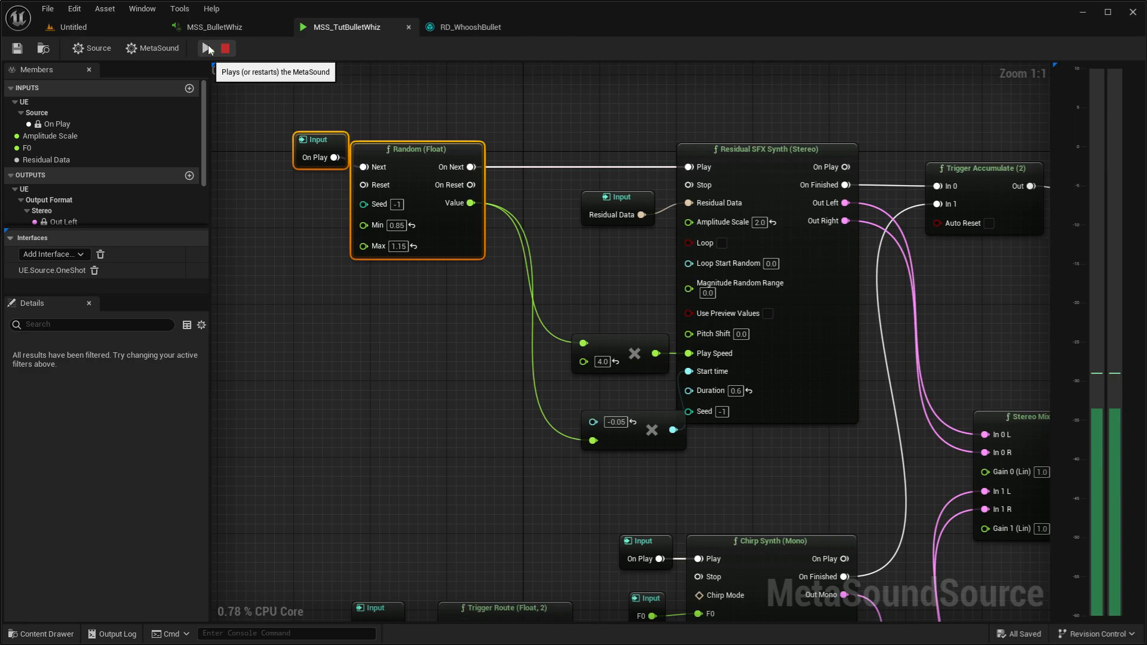
click(208, 48)
click(207, 48)
click(208, 47)
- Copy the Random (Float) node and its On Play input beside the first Chirp Synth, connecting On Next to Play in place of its old input
right_drag(486, 382, 522, 139)
scroll(539, 225, down, 2)
right_drag(540, 227, 567, 360)
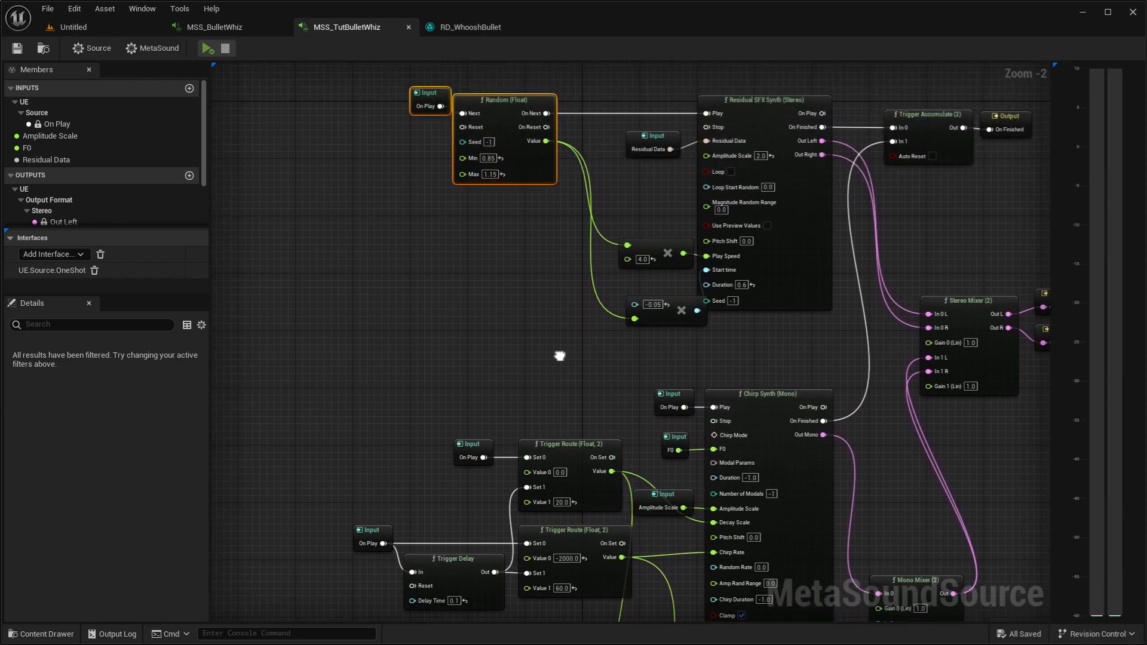
drag(542, 274, 376, 92)
right_drag(351, 386, 351, 315)
key(ctrl+v)
drag(444, 331, 715, 336)
click(445, 353)
click(674, 328)
click(501, 376)
- Multiply the copied Random node's Value by the F0 input with Multiply (Float) and connect the result to the first Chirp Synth's F0
drag(425, 371, 662, 352)
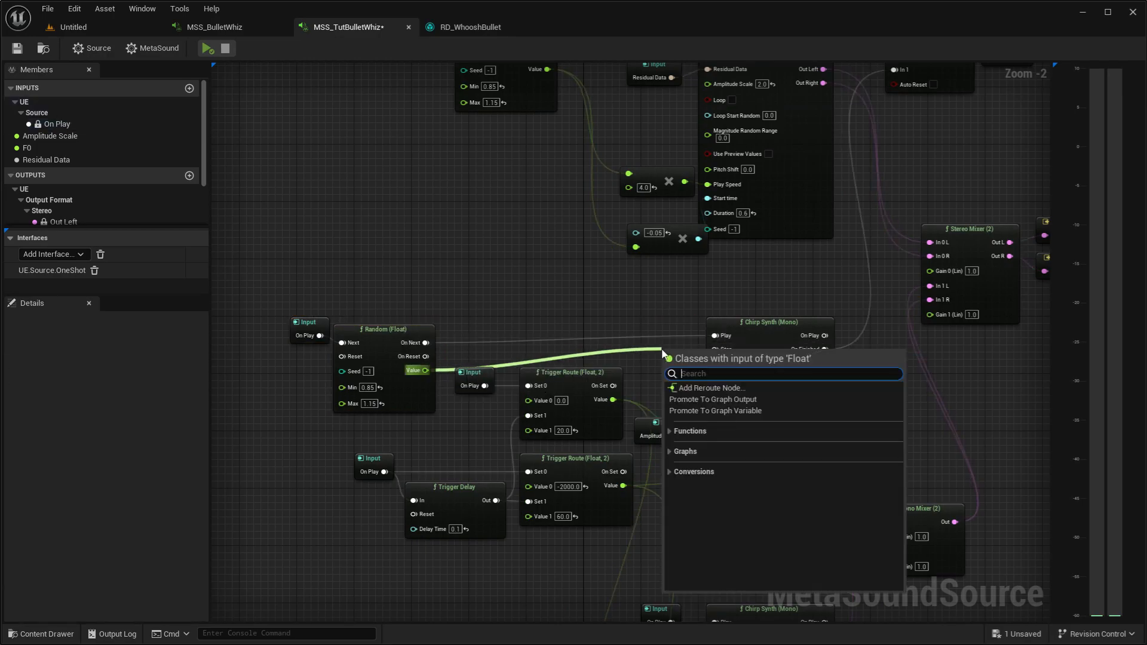
text(*)
click(710, 422)
scroll(675, 377, up, 2)
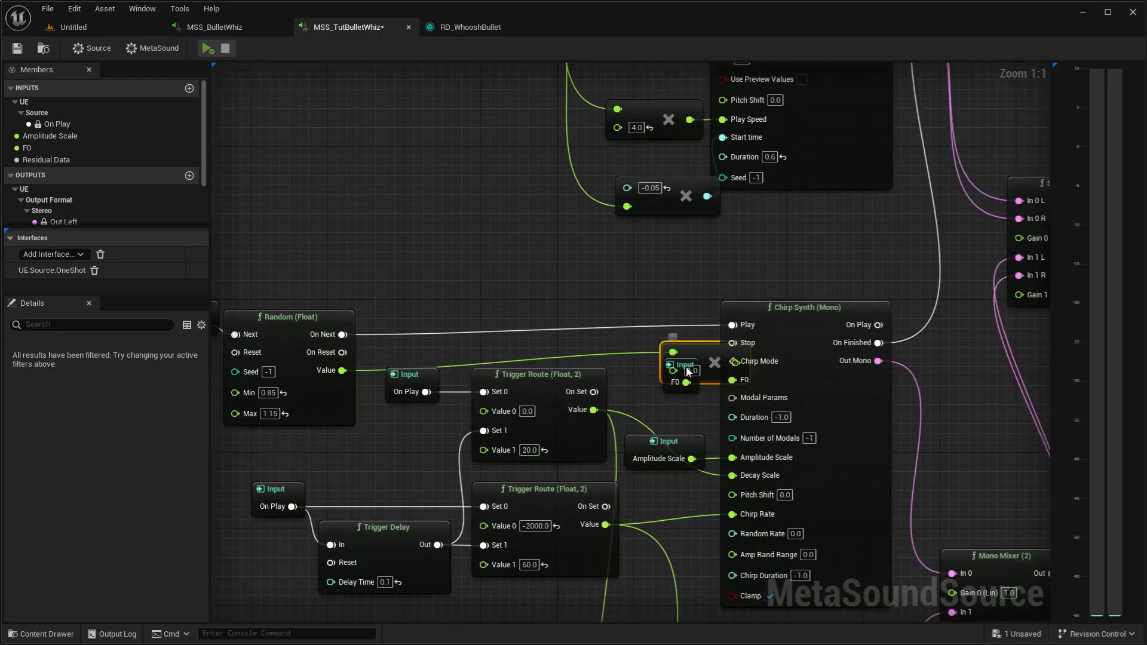
drag(701, 347, 694, 305)
drag(689, 372, 652, 383)
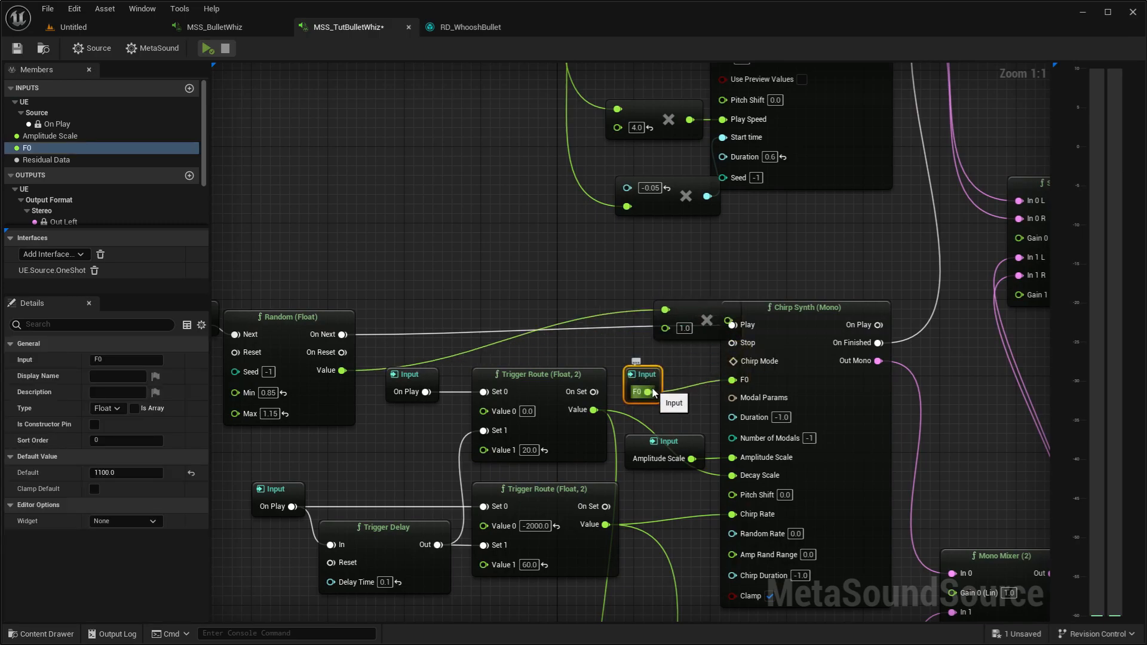
drag(716, 306, 734, 381)
- Connect the randomized F0 to the divide node feeding the second Chirp Synth and delete the F0 input it replaces
scroll(672, 401, down, 2)
right_drag(672, 401, 597, 185)
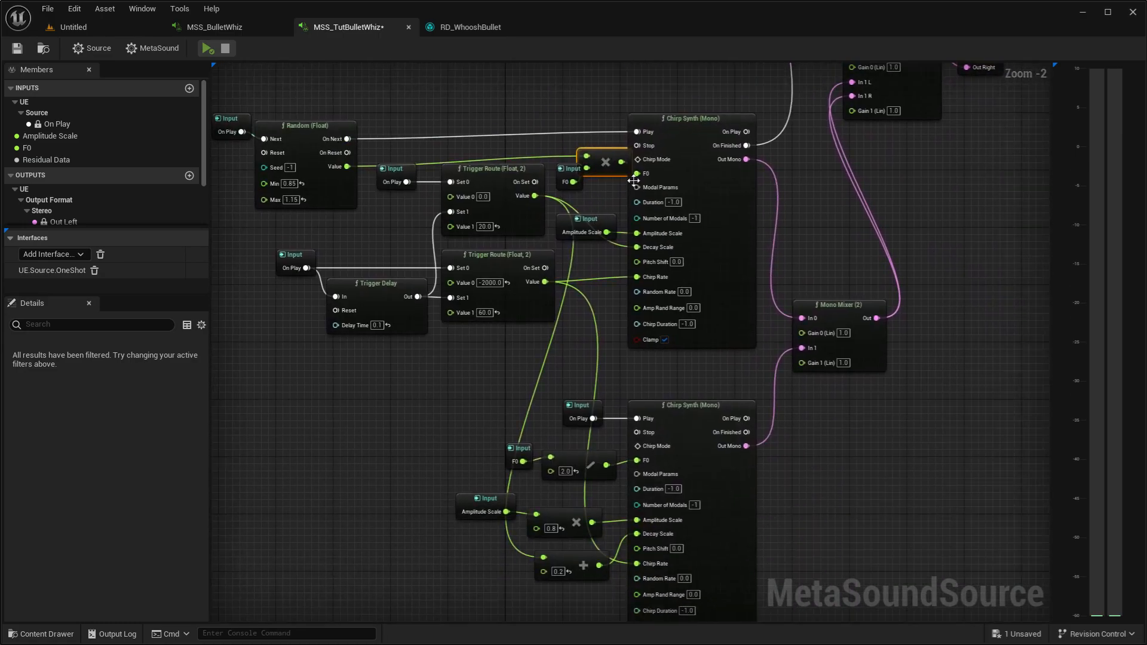
drag(613, 171, 512, 478)
click(599, 123)
key(Delete)
- Replace the second Chirp Synth's On Play input with a reroute from the Random node's On Next to its Play
click(579, 410)
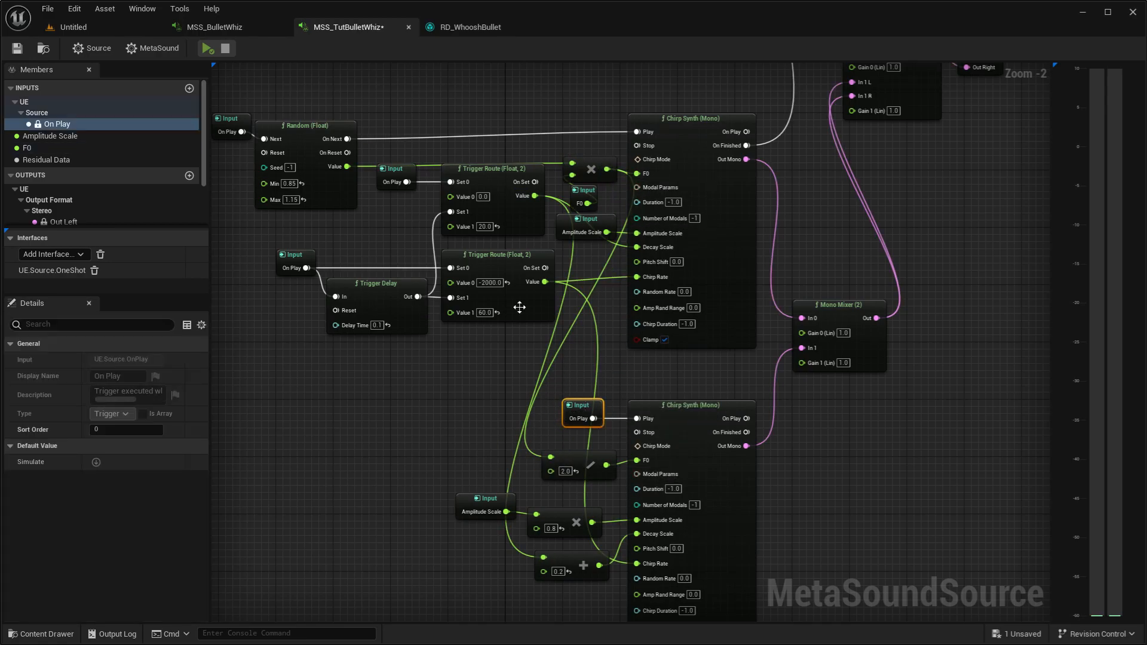
key(Delete)
double_click(581, 135)
drag(588, 140, 634, 415)
- Save the MetaSound and replay it to hear the chirps' random pitch variation
click(17, 48)
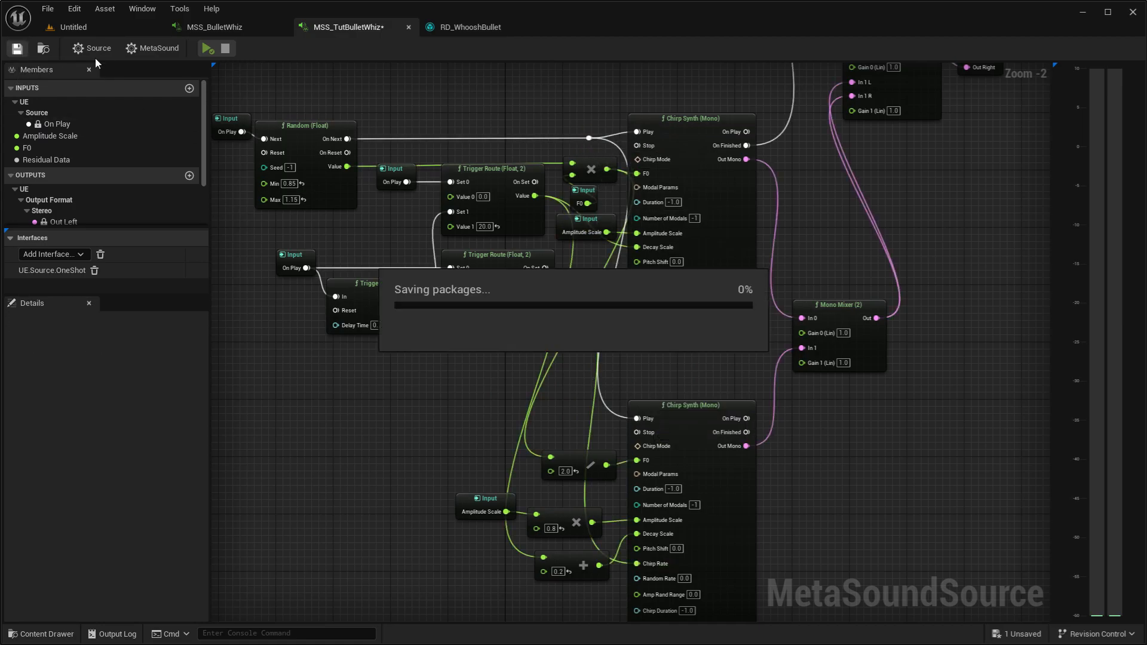
click(207, 51)
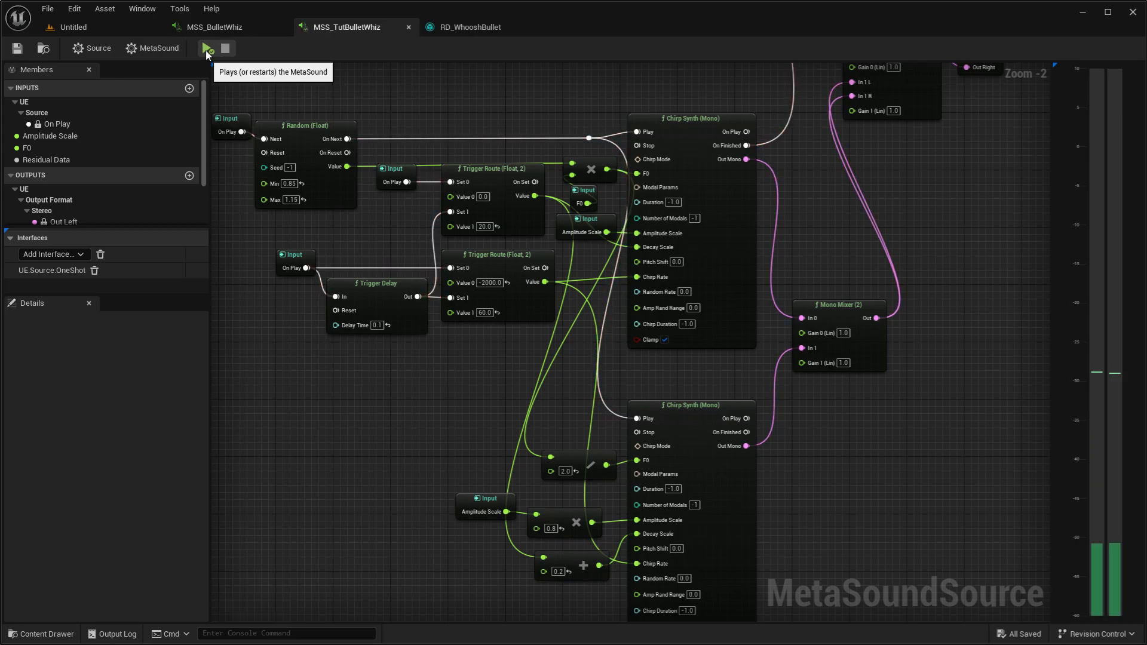
click(207, 49)
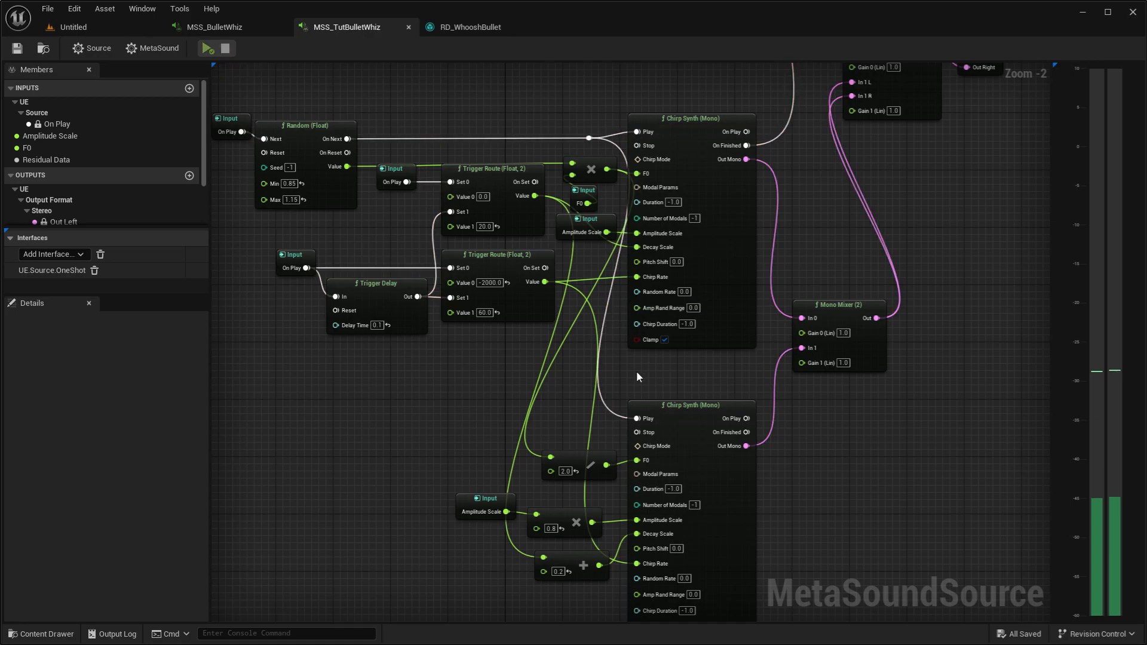
- Add a Trigger Filter node in the empty area below the Trigger Delay
right_drag(584, 371, 622, 558)
scroll(578, 378, down, 2)
scroll(571, 365, up, 2)
right_drag(532, 392, 529, 343)
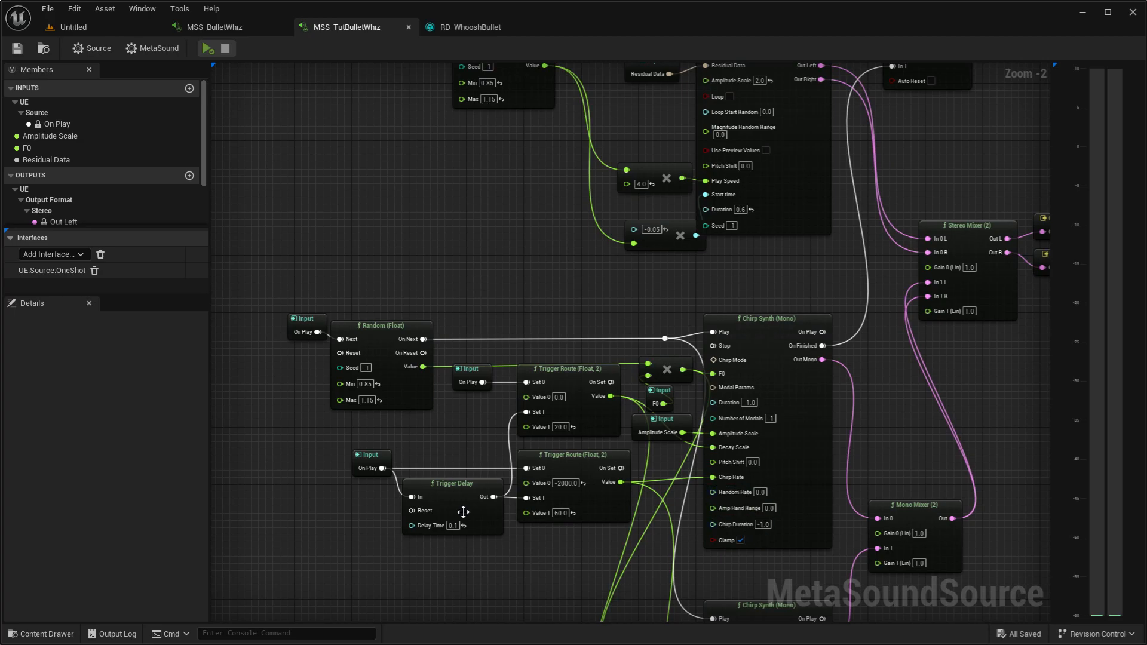
right_drag(729, 511, 608, 394)
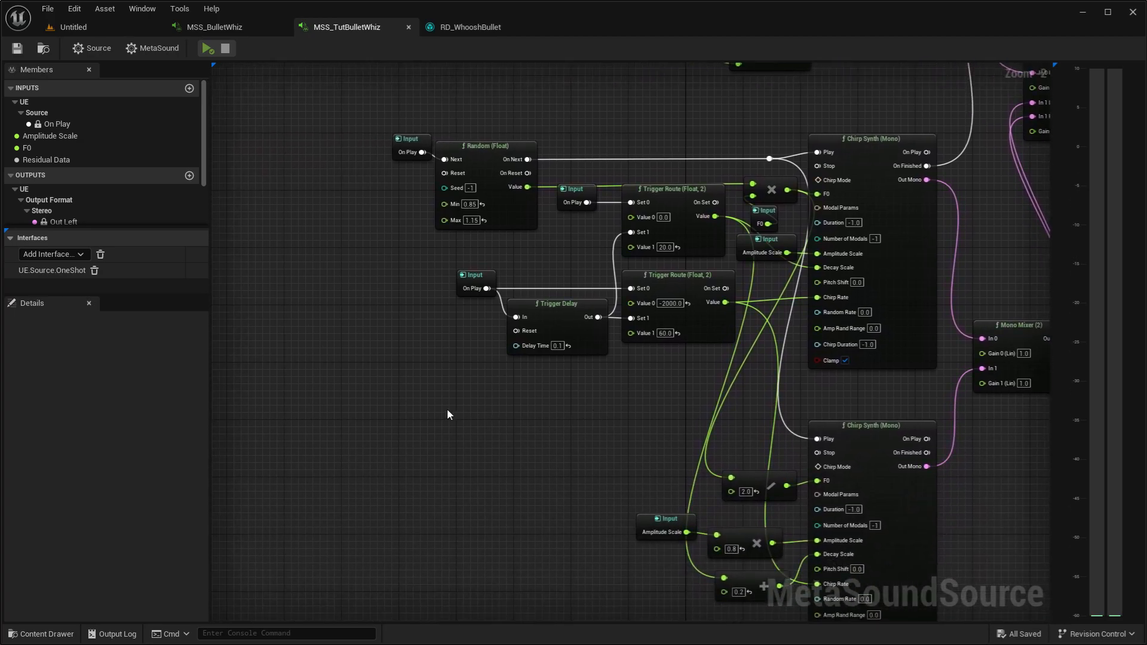
right_click(384, 377)
text(t)
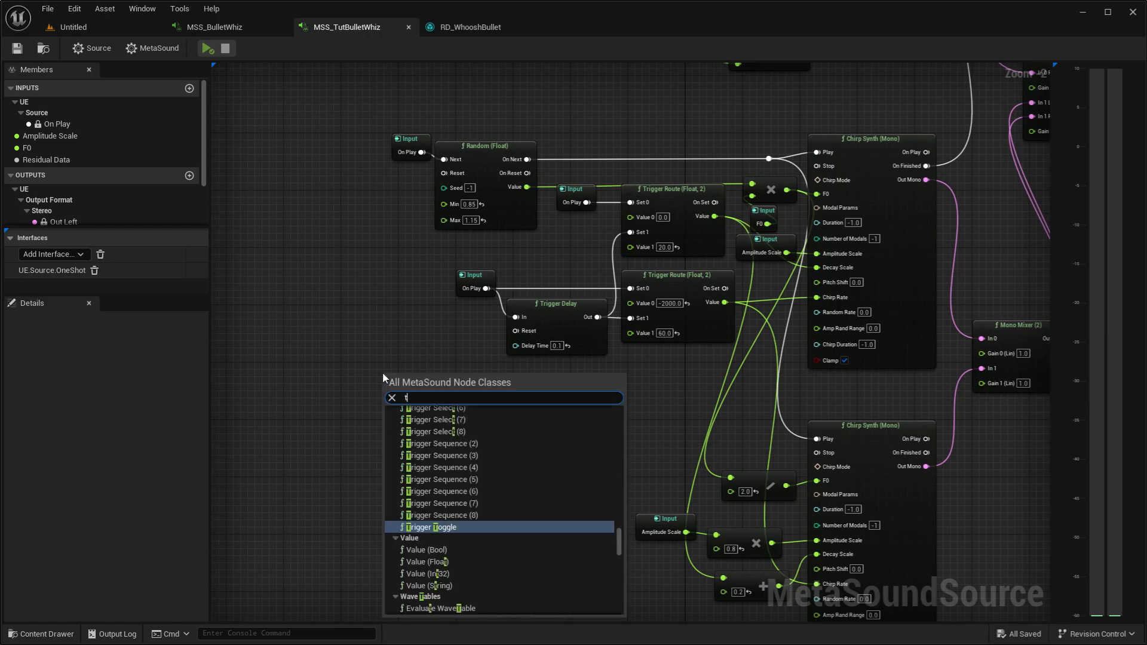
text(rigger f)
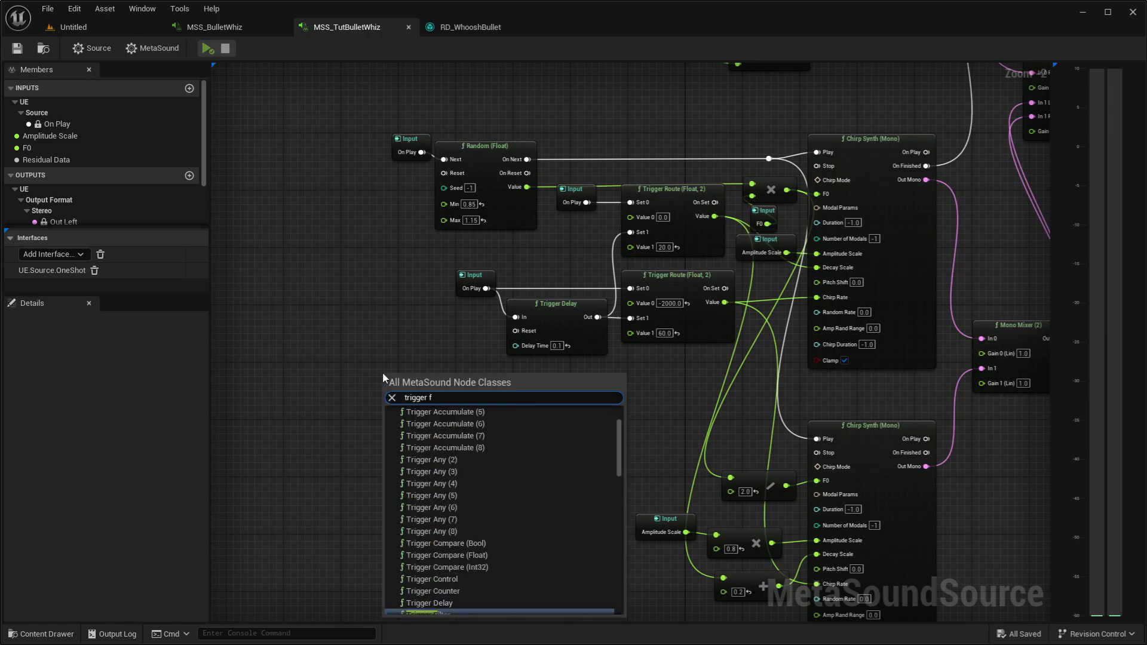
scroll(464, 559, down, 2)
click(461, 598)
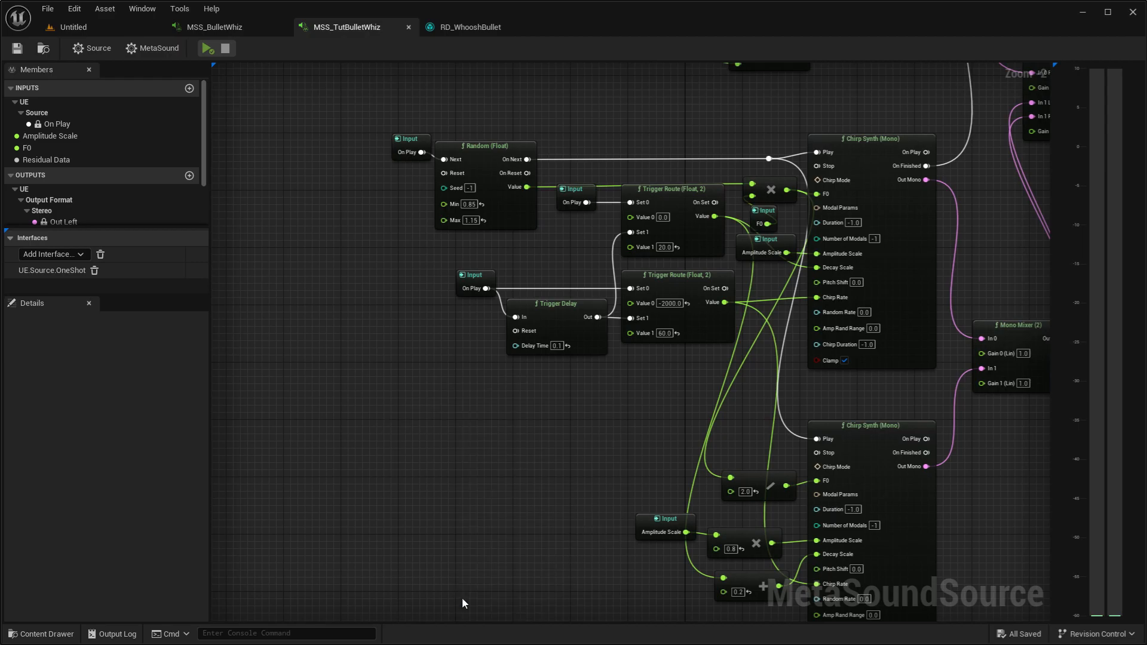
- Copy the On Play input beside the Trigger Filter, connect it to Trigger, and set Probability to 0.5
click(472, 279)
key(ctrl+c)
click(336, 382)
key(ctrl+v)
scroll(370, 412, up, 2)
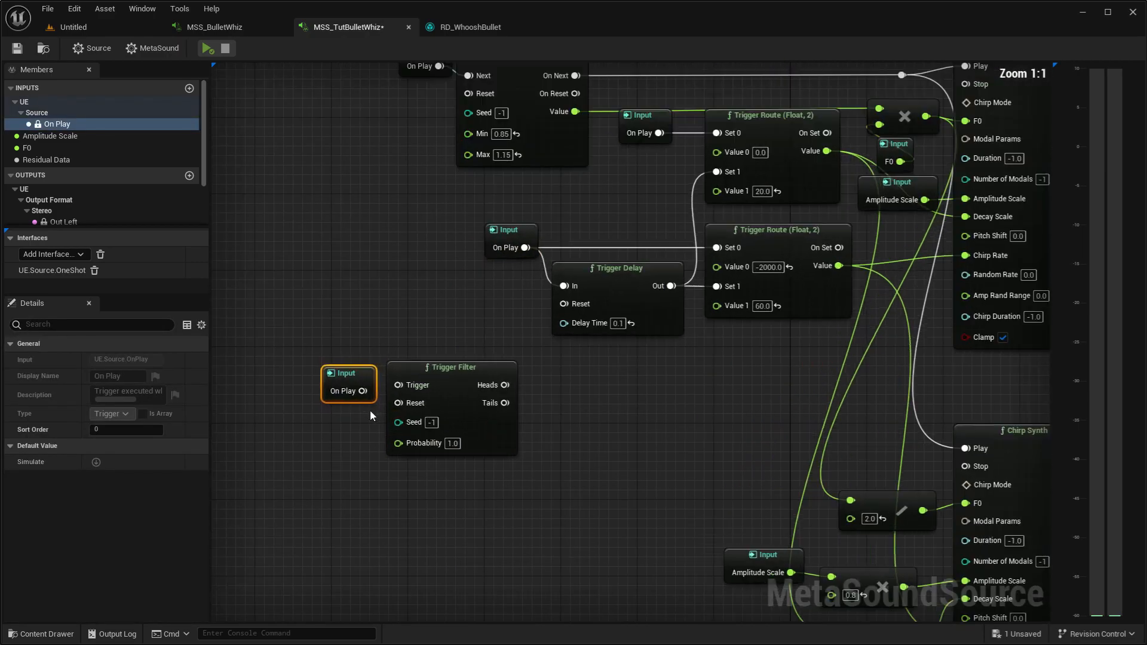
drag(364, 391, 398, 385)
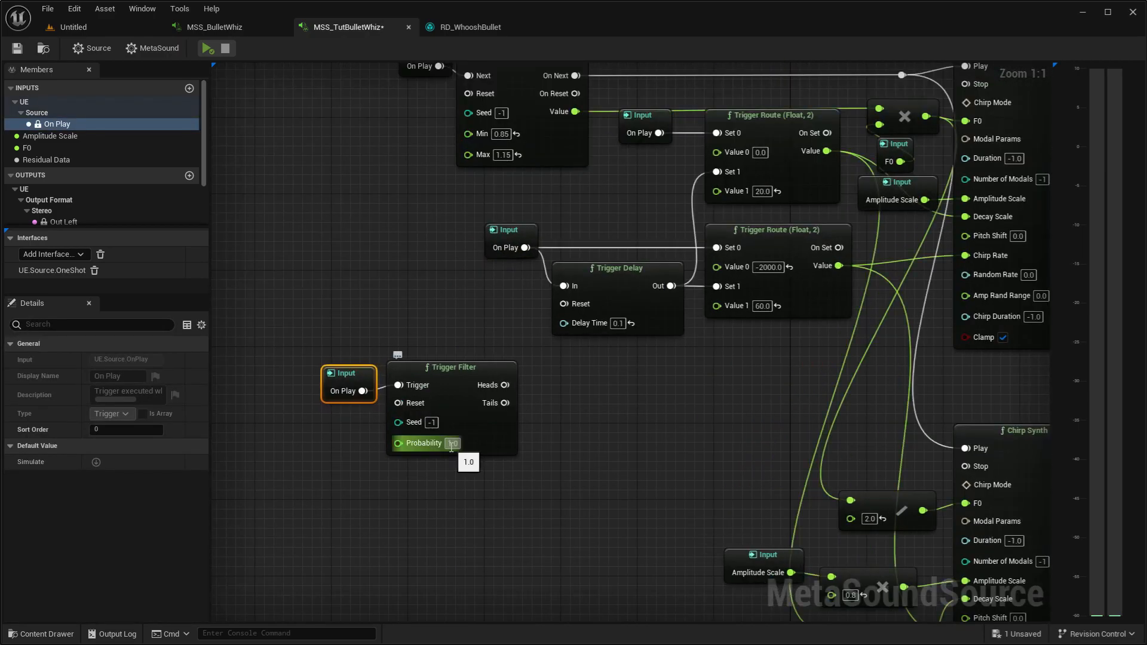
text(.5)
click(487, 490)
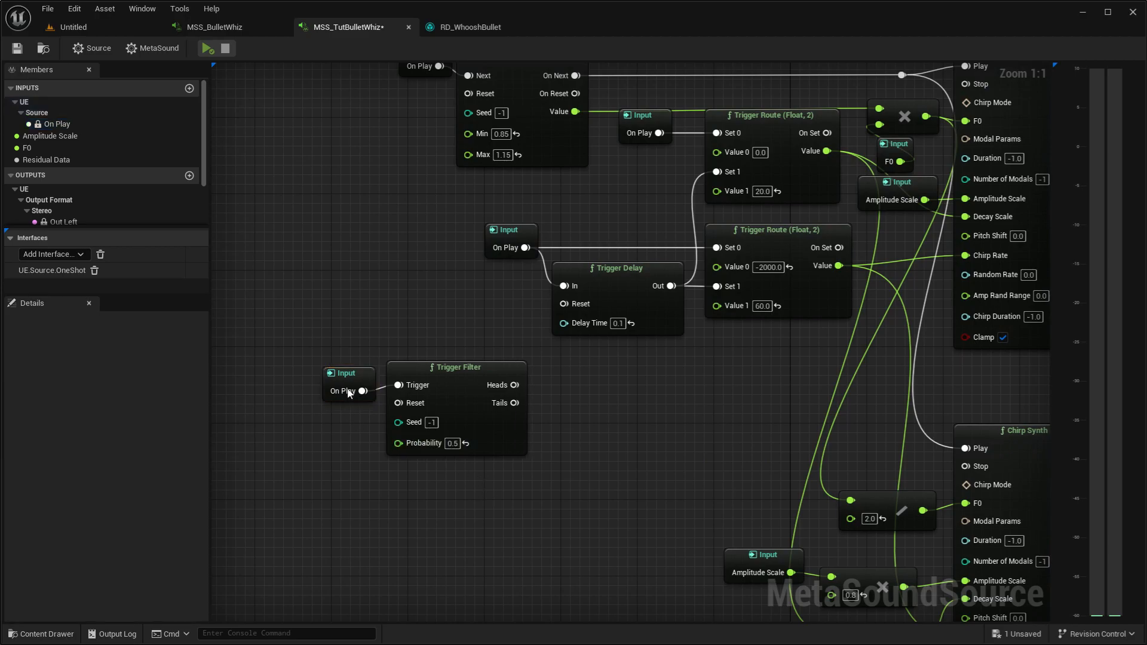
drag(349, 384, 348, 375)
- Copy the chirp-rate Trigger Route beside the Trigger Filter, connecting Heads to Set 0 and Tails to Set 1
click(806, 306)
click(596, 399)
key(ctrl+v)
drag(595, 400, 556, 429)
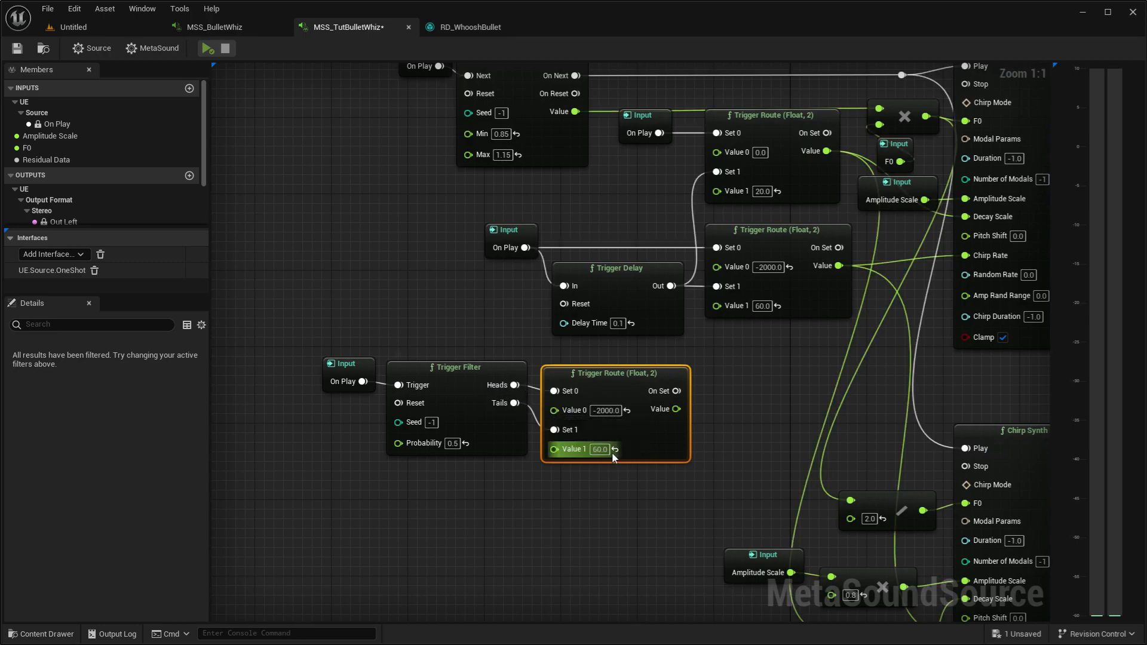
- Reset the copied Trigger Route's Value 1 to default, connect its Value to the chirp-rate Trigger Route's Value 0, and align the Trigger Filter nodes
click(615, 450)
drag(676, 409, 726, 269)
drag(338, 346, 457, 393)
click(354, 304)
- Save the MetaSound and play it repeatedly to compare the randomly switched chirp rates
click(17, 47)
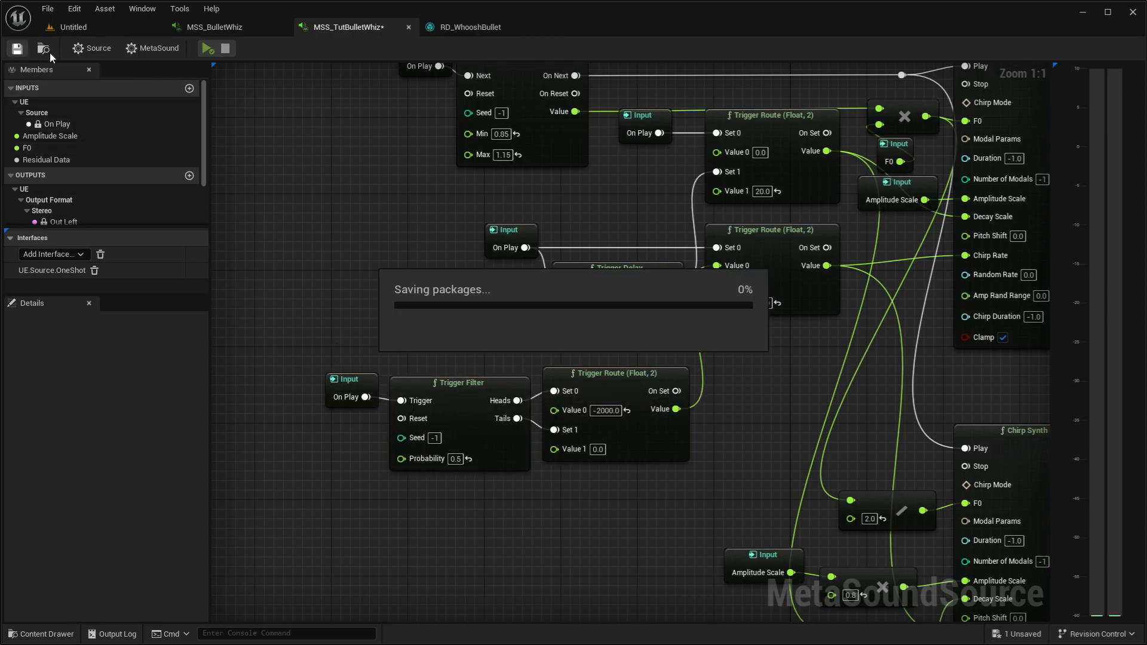
click(206, 49)
click(204, 49)
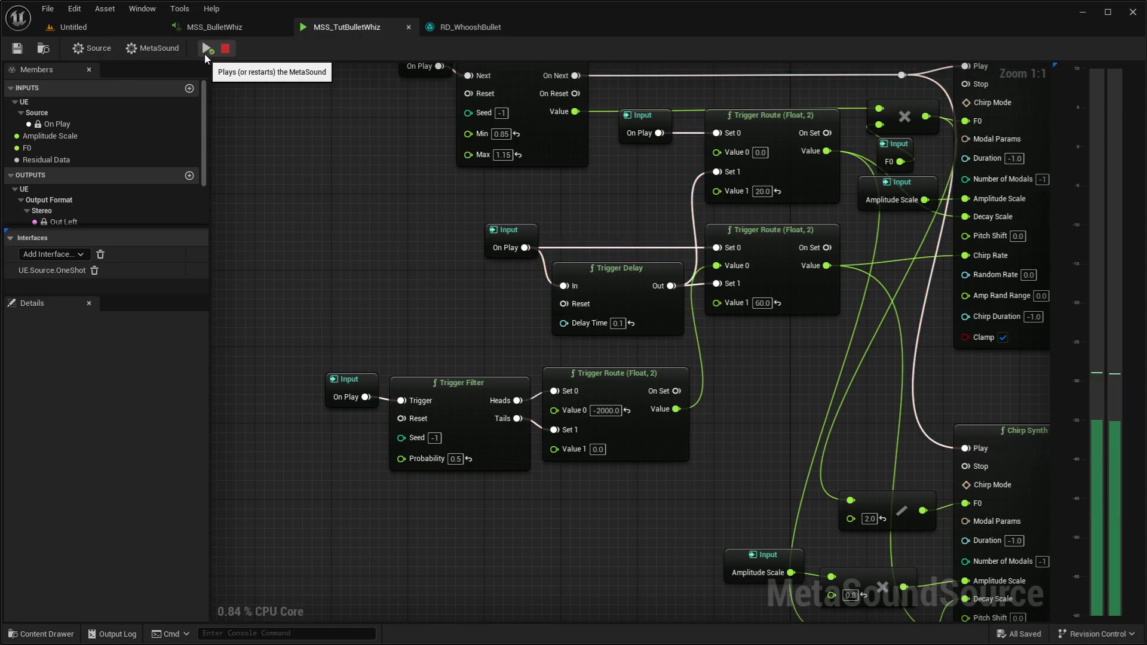
click(204, 52)
click(205, 54)
click(206, 55)
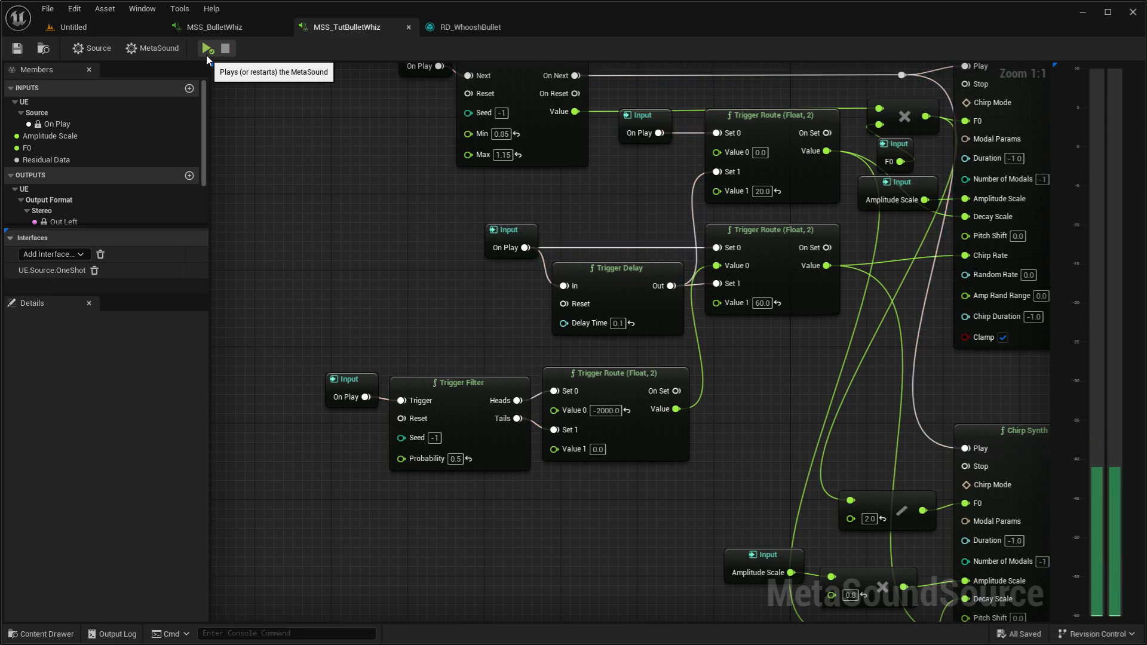
click(206, 55)
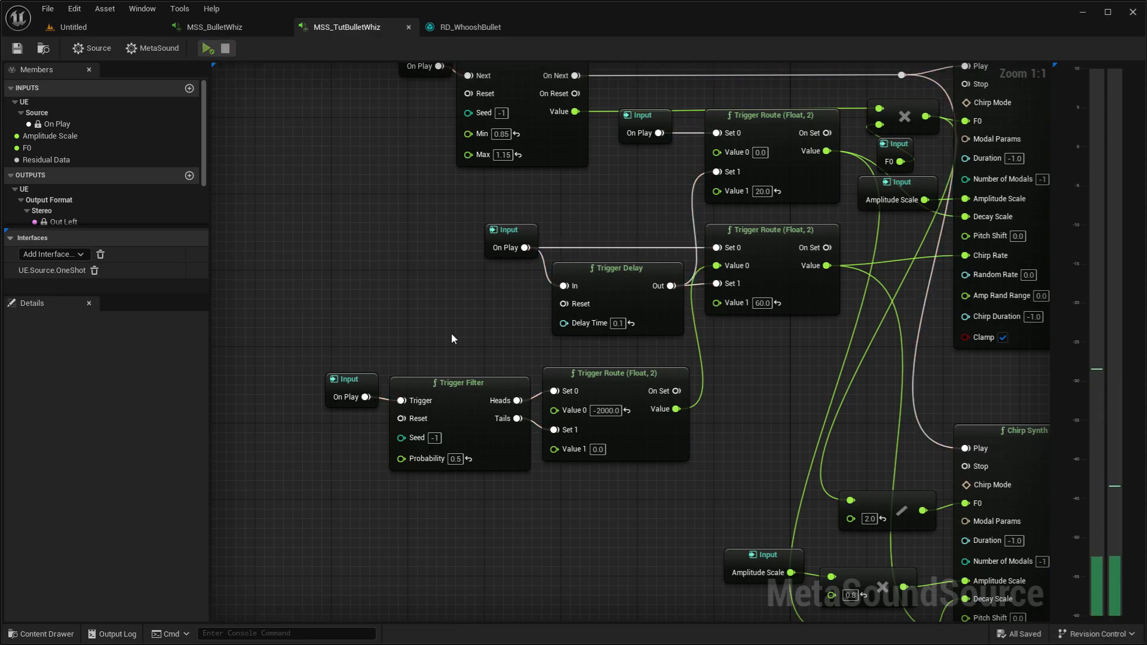
- Delete the Trigger Filter together with its On Play input and the copied Trigger Route
drag(633, 493, 334, 396)
key(Delete)
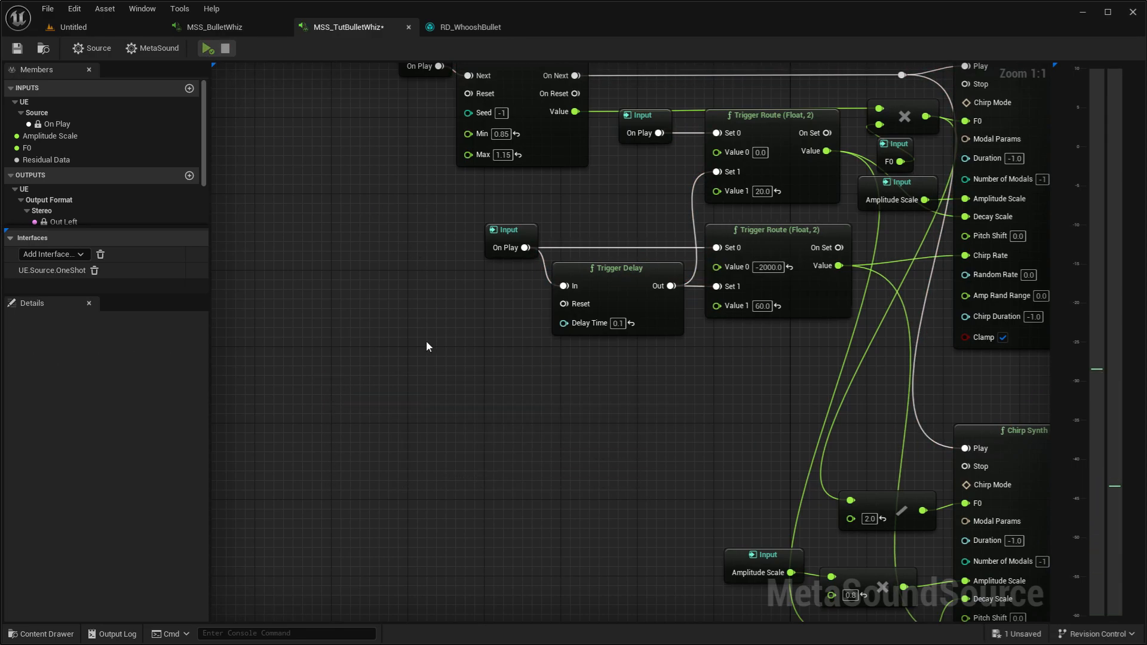
- Set the Residual SFX Synth's Play Speed multiplier to 3 and play the MetaSound
right_drag(711, 430, 554, 544)
scroll(440, 344, down, 2)
right_drag(551, 256, 525, 399)
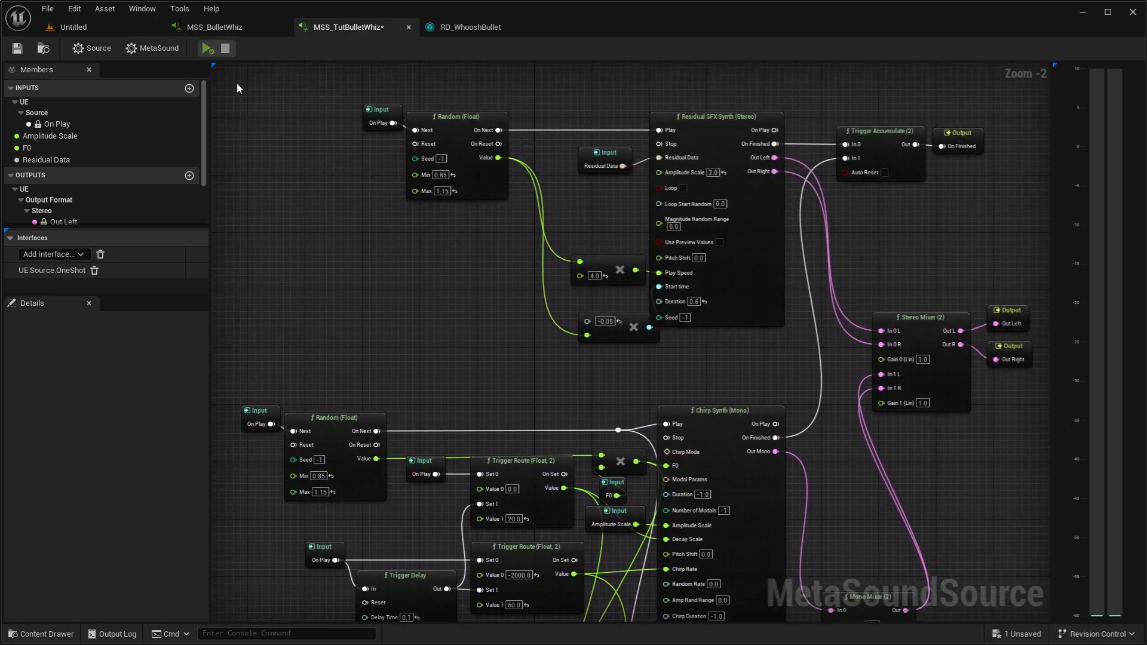
scroll(576, 135, up, 1)
click(603, 298)
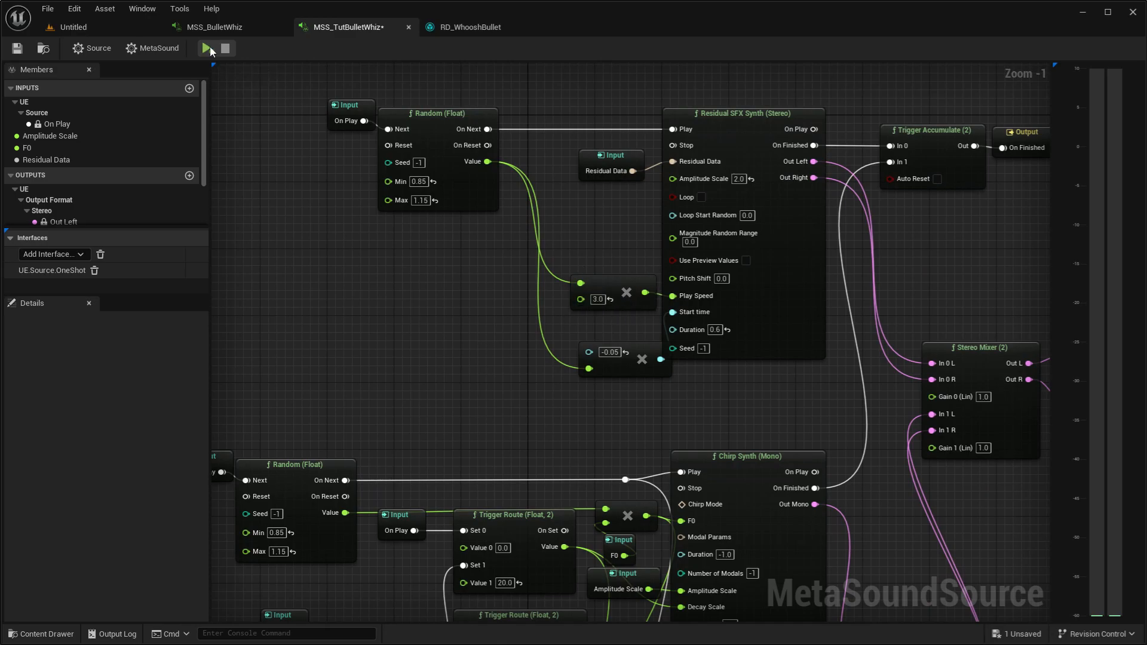
click(210, 46)
right_drag(433, 512, 547, 241)
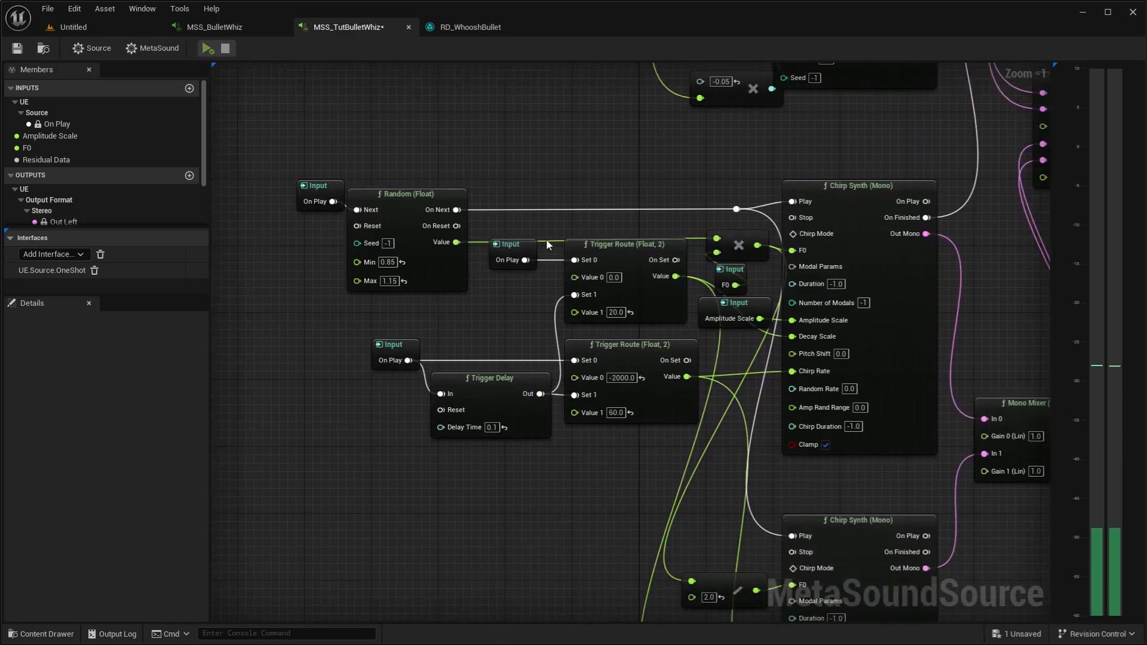
- Audition the MetaSound with the F0 input's default lowered to about 849, and set that default to 110
click(728, 286)
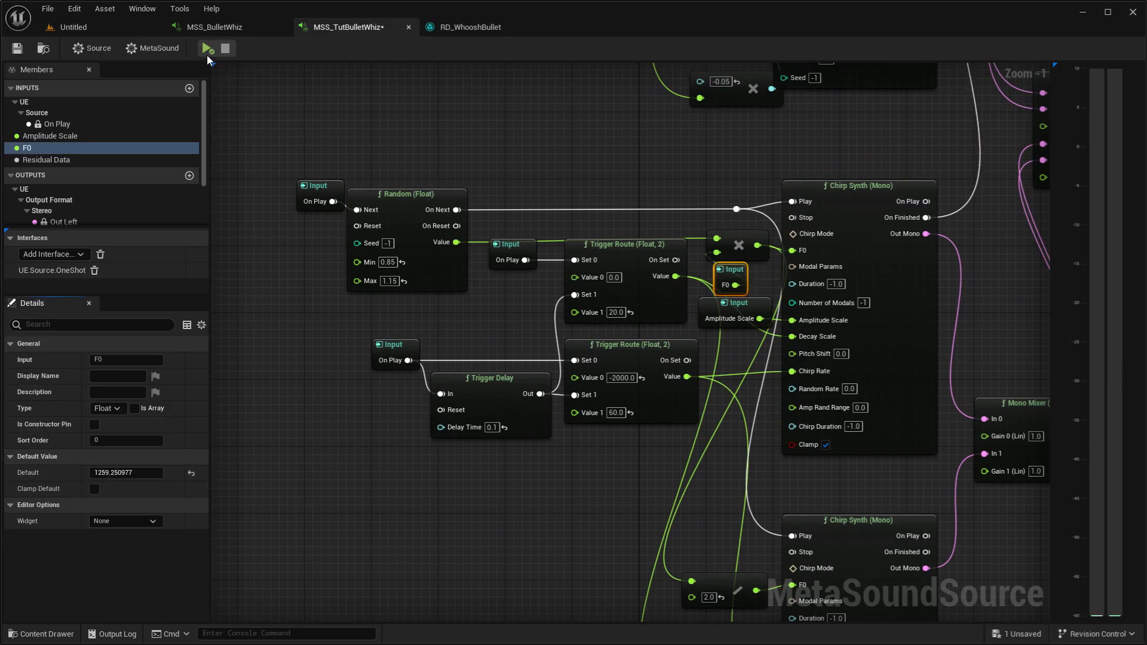
click(207, 50)
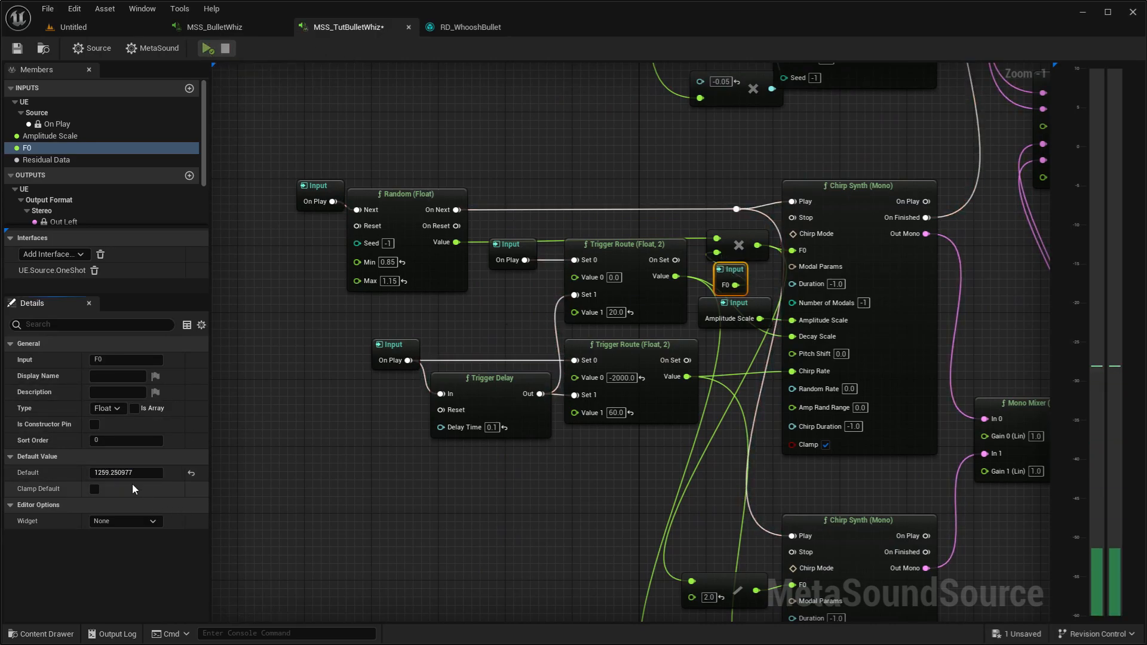
drag(132, 473, 114, 473)
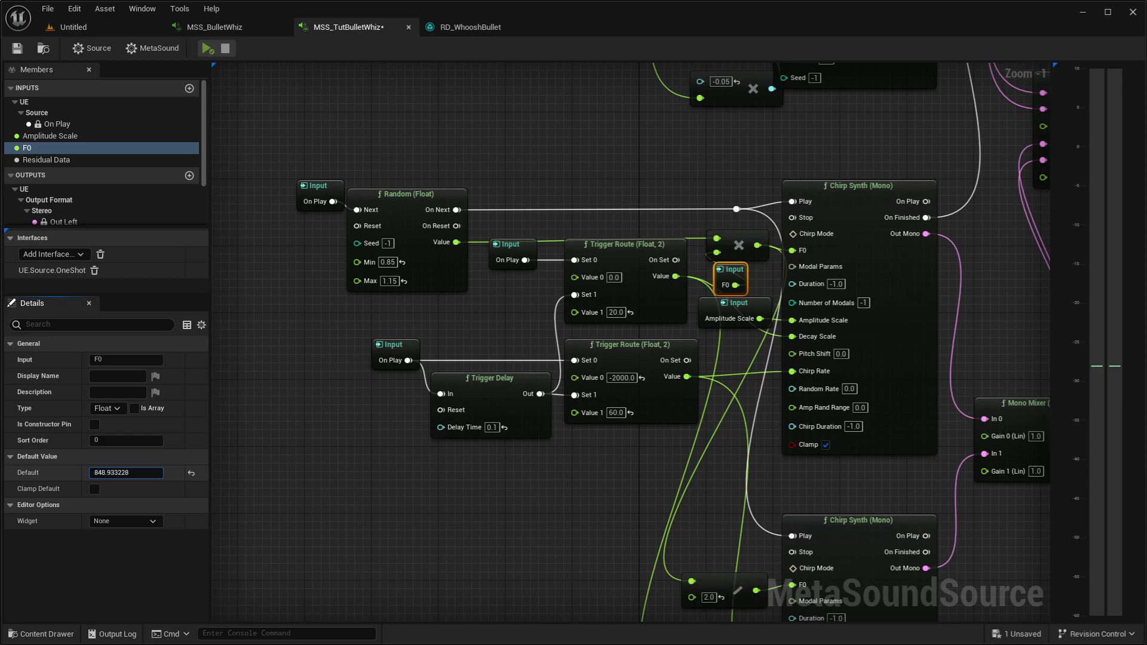
click(209, 54)
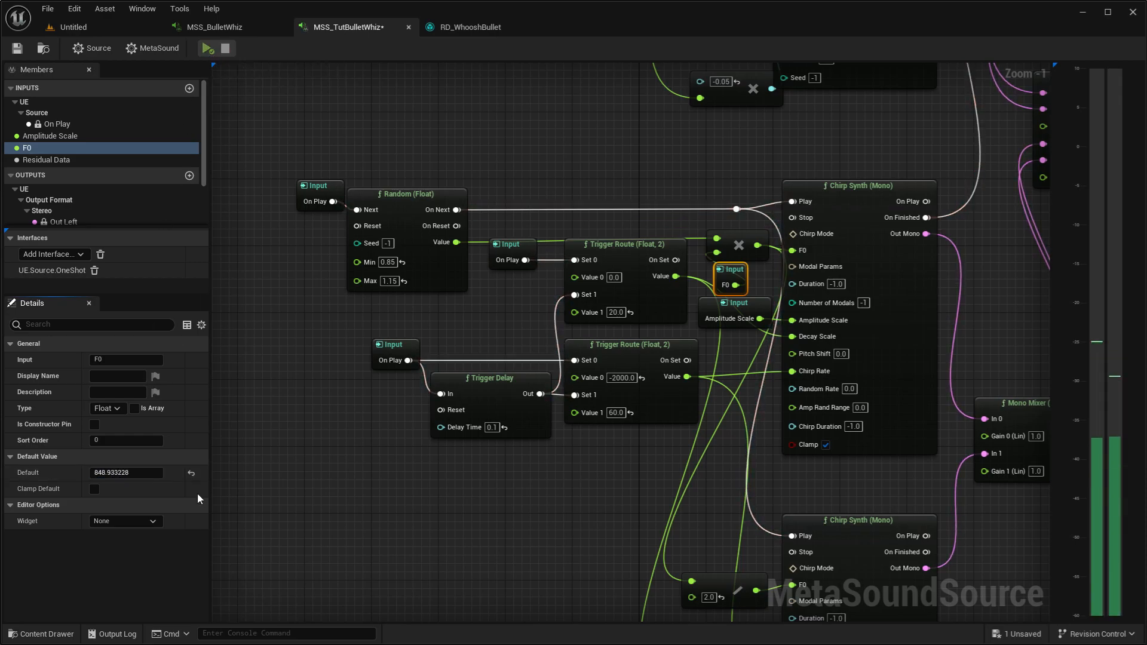
click(125, 472)
text(110)
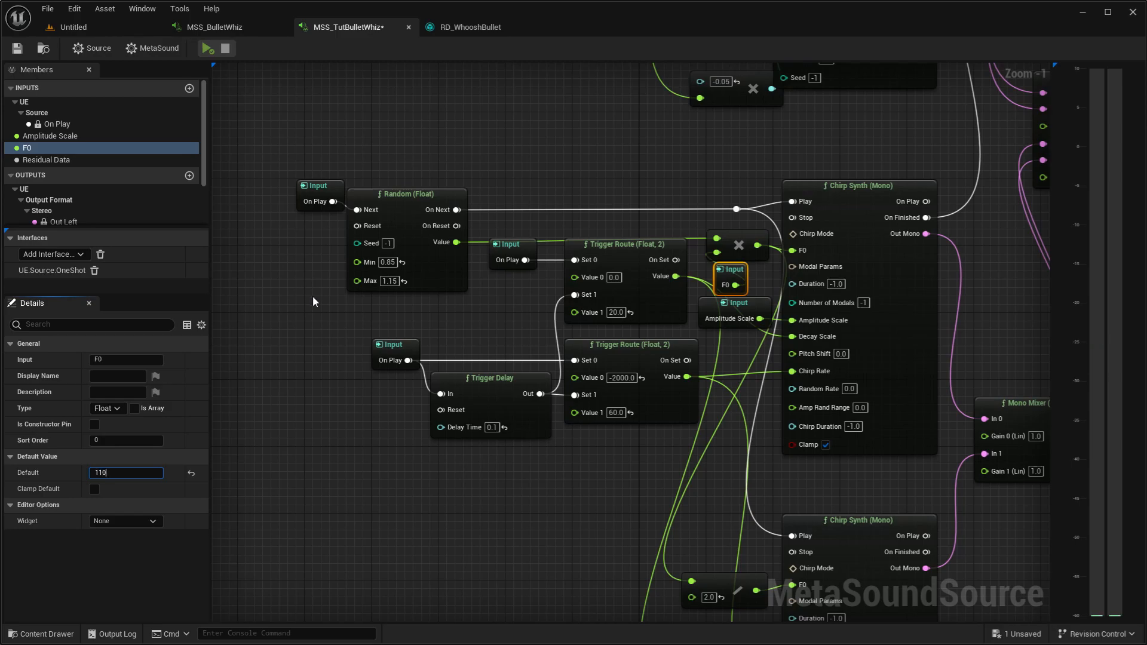
click(313, 296)
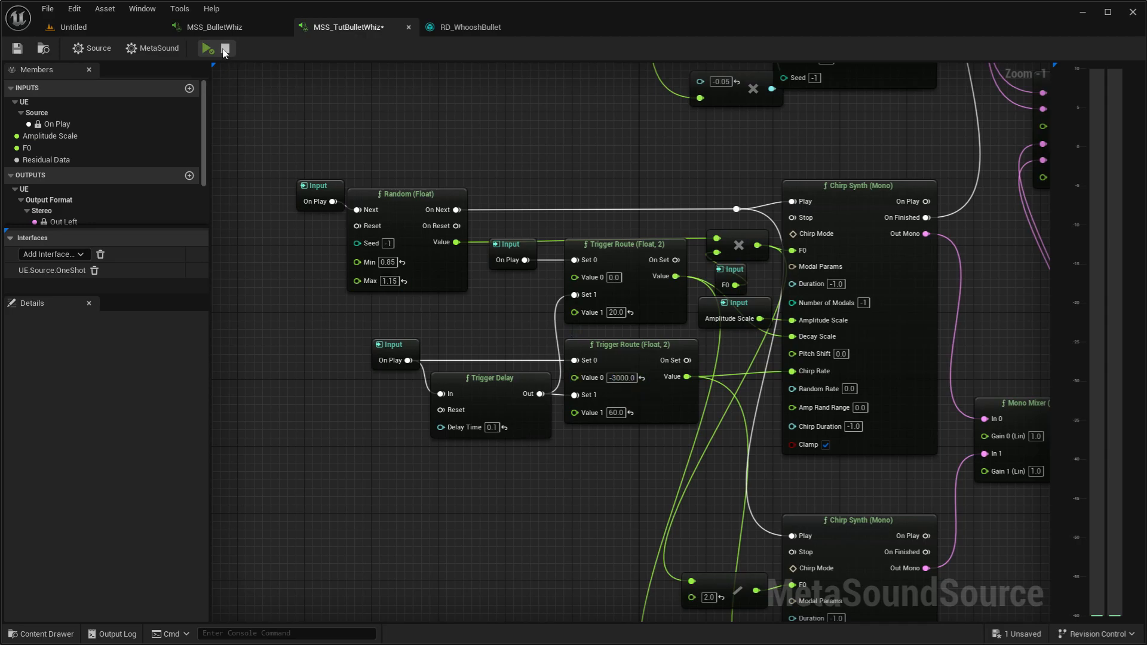
- Play the MetaSound repeatedly while trying -3000 and -4000 as the chirp-rate Trigger Route's Value 0, and save the asset
click(208, 50)
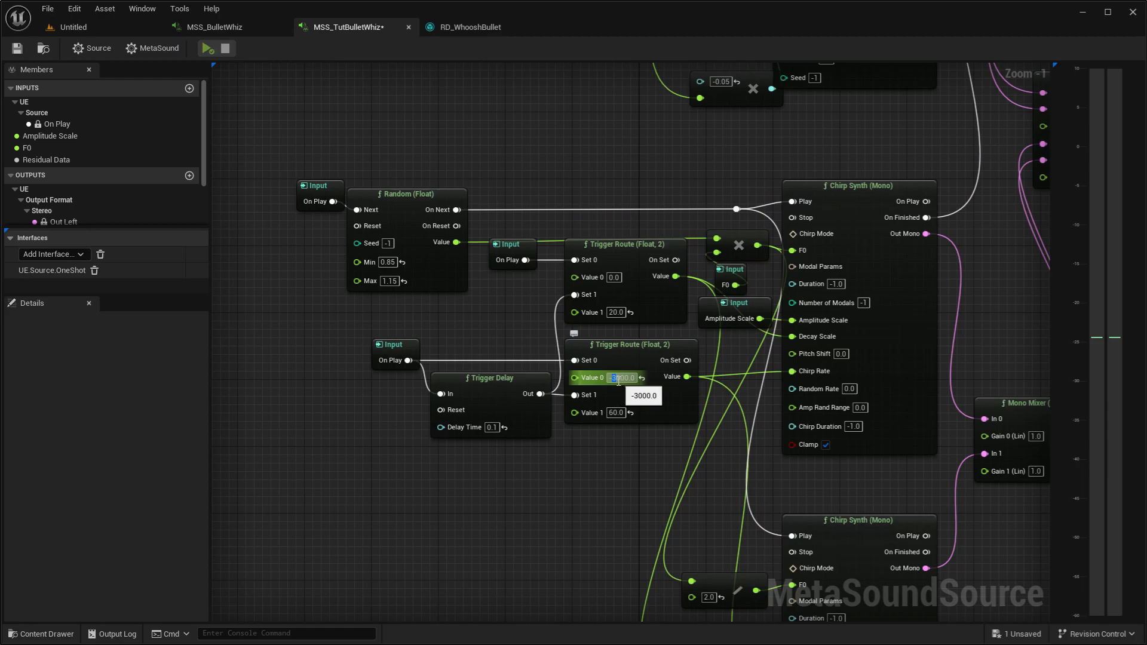
click(208, 48)
click(207, 49)
click(207, 48)
drag(611, 377, 617, 377)
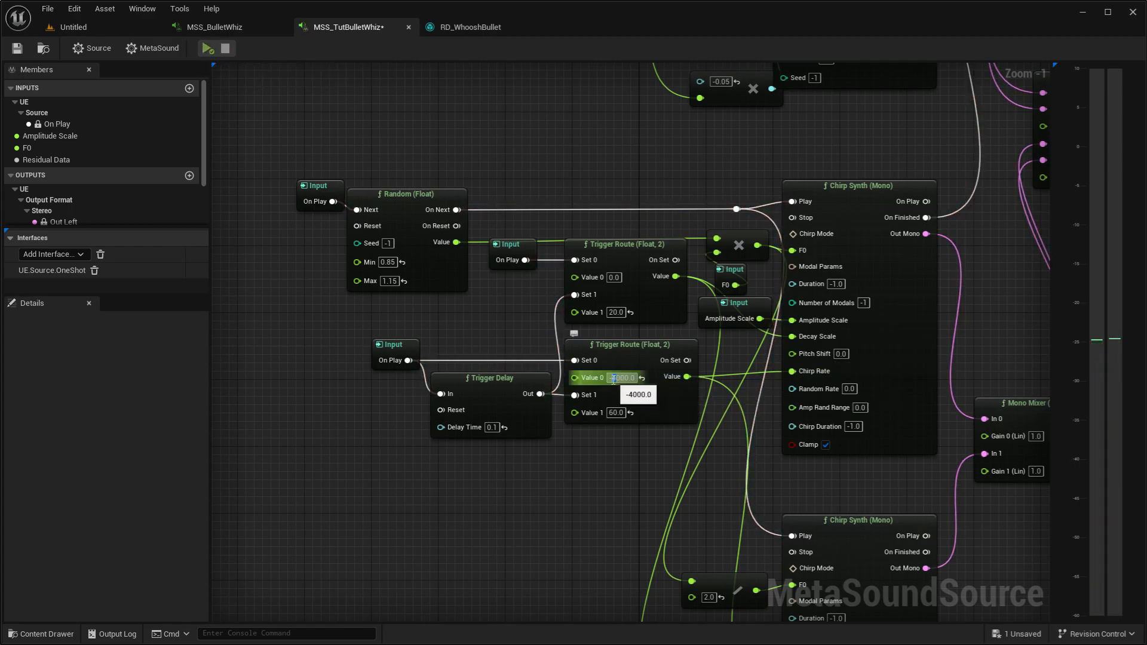
click(17, 48)
- Add a Wave Writer (2-channel, Stereo) node and connect the Stereo Mixer's Out L and Out R to it
scroll(422, 368, down, 2)
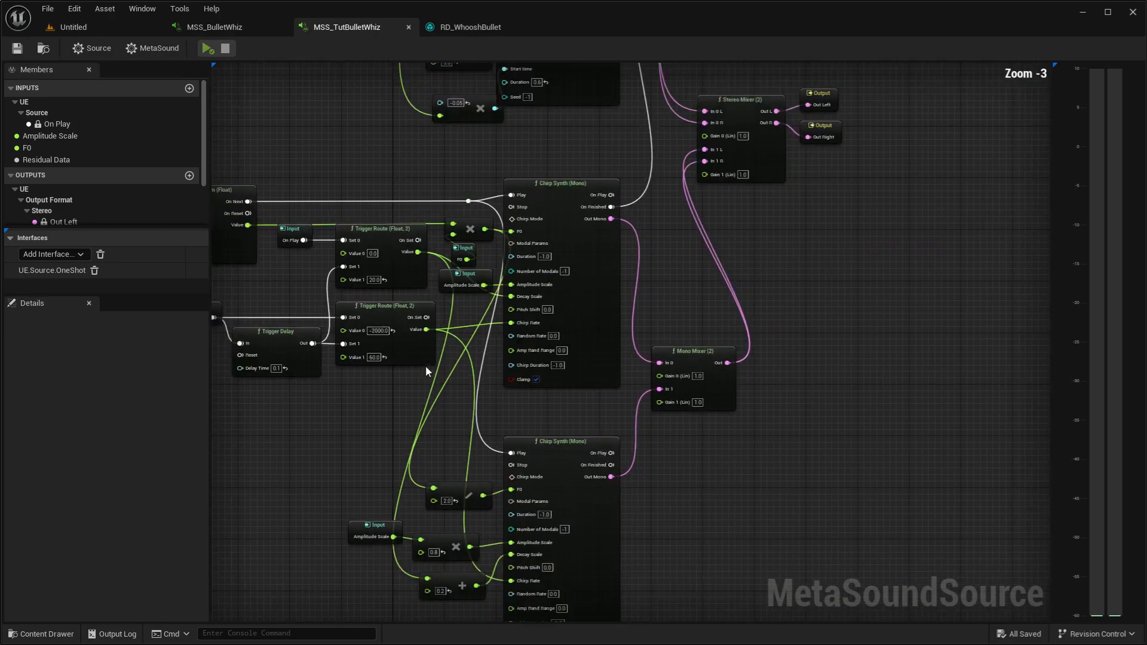
scroll(721, 347, up, 1)
right_click(719, 342)
text(writer)
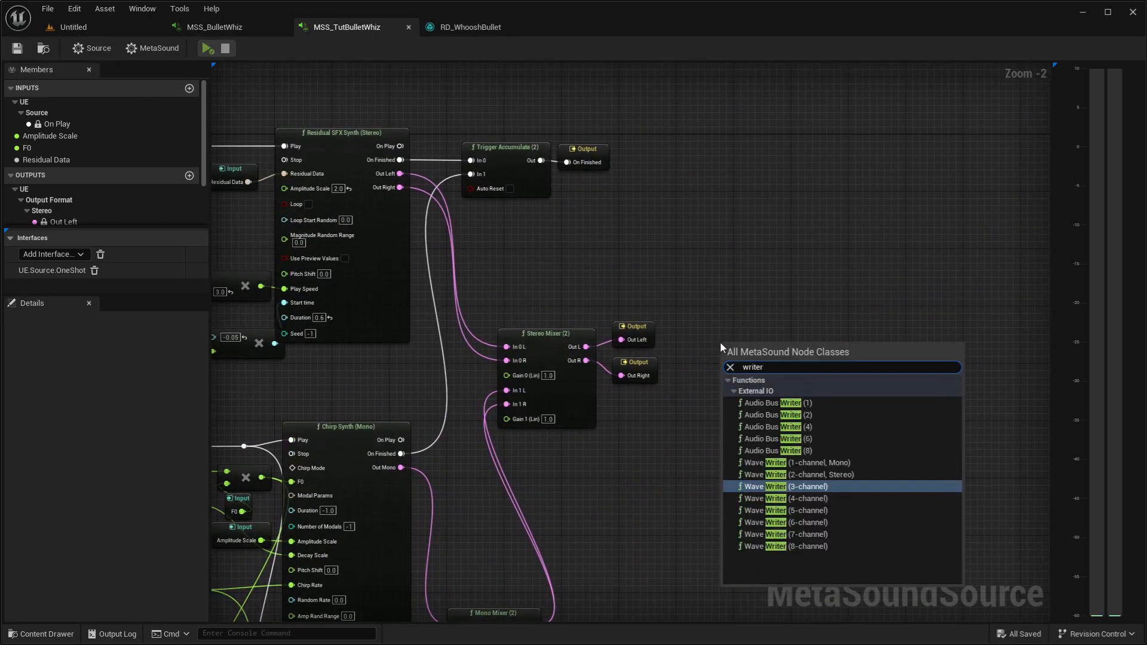
click(829, 475)
drag(587, 347, 729, 406)
- Set the Wave Writer's filename prefix to Whiz, save the MetaSound, and play it to record a wave file
click(786, 363)
text(Whiz)
key(Return)
key(ctrl+s)
click(208, 51)
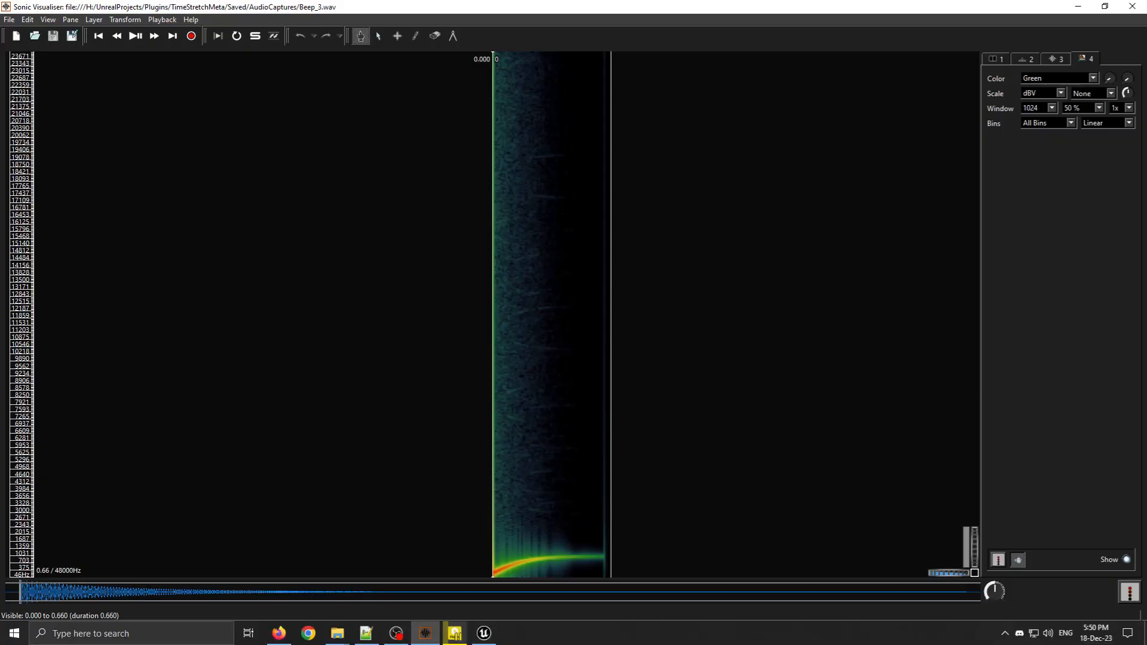
- Load Whiz_1.wav into Sonic Visualiser and examine the low-frequency chirps in its spectrogram
drag(522, 444, 524, 444)
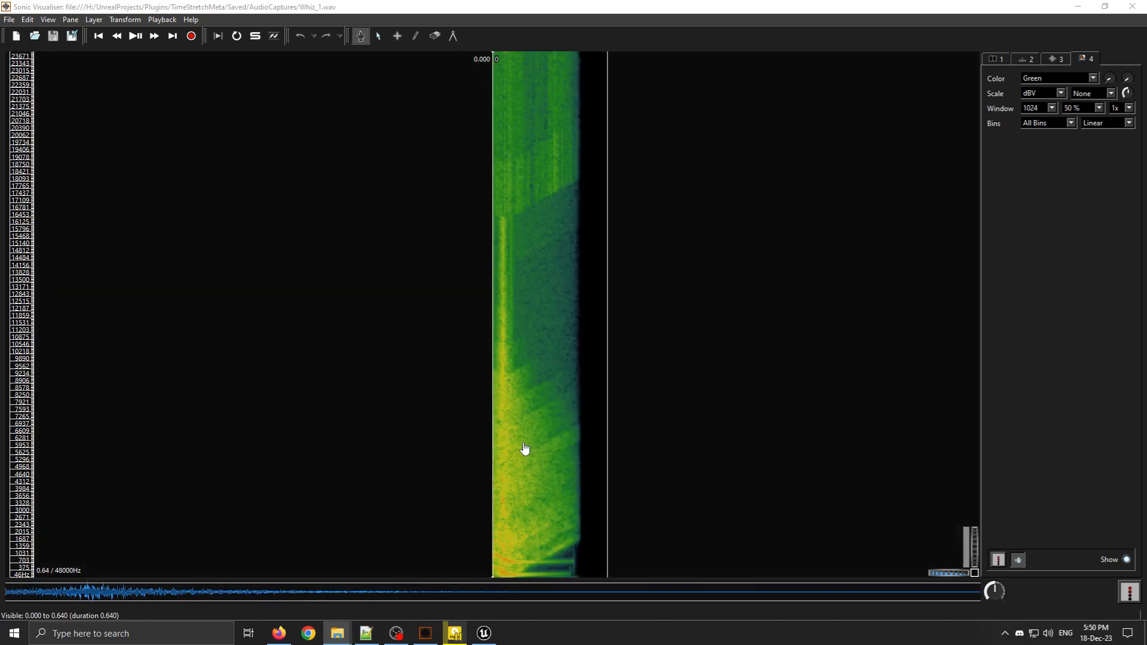
scroll(514, 564, up, 2)
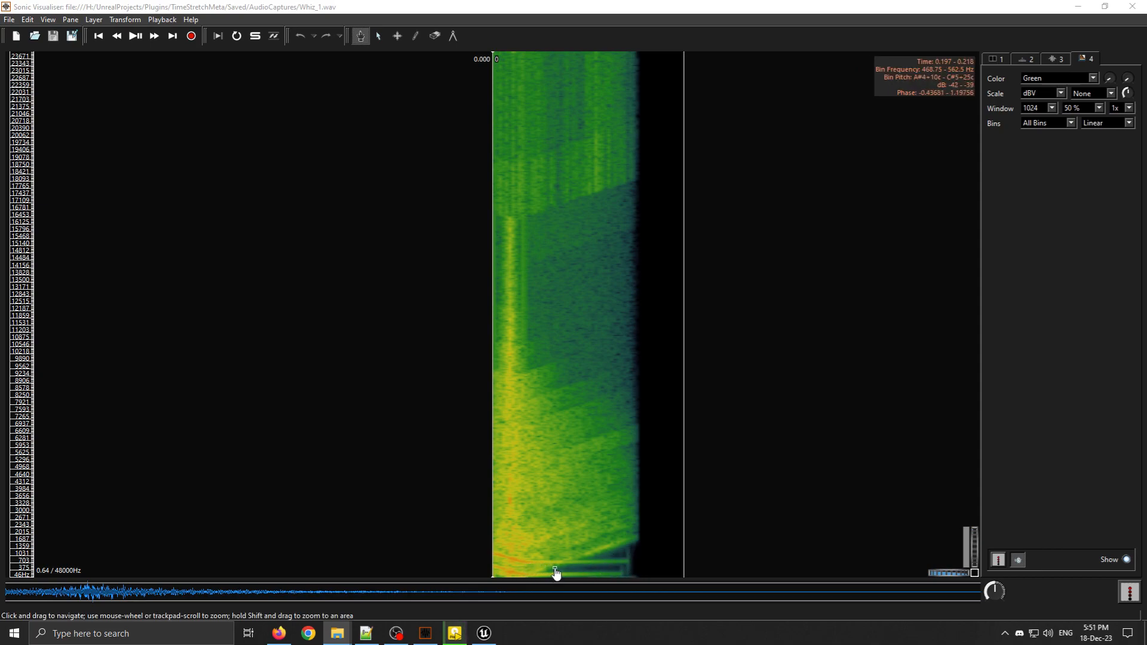
- Switch back to Unreal Editor, open MSS_BulletWhizDirupt from the RangeWeapons MetaSound presets, and play it
click(484, 633)
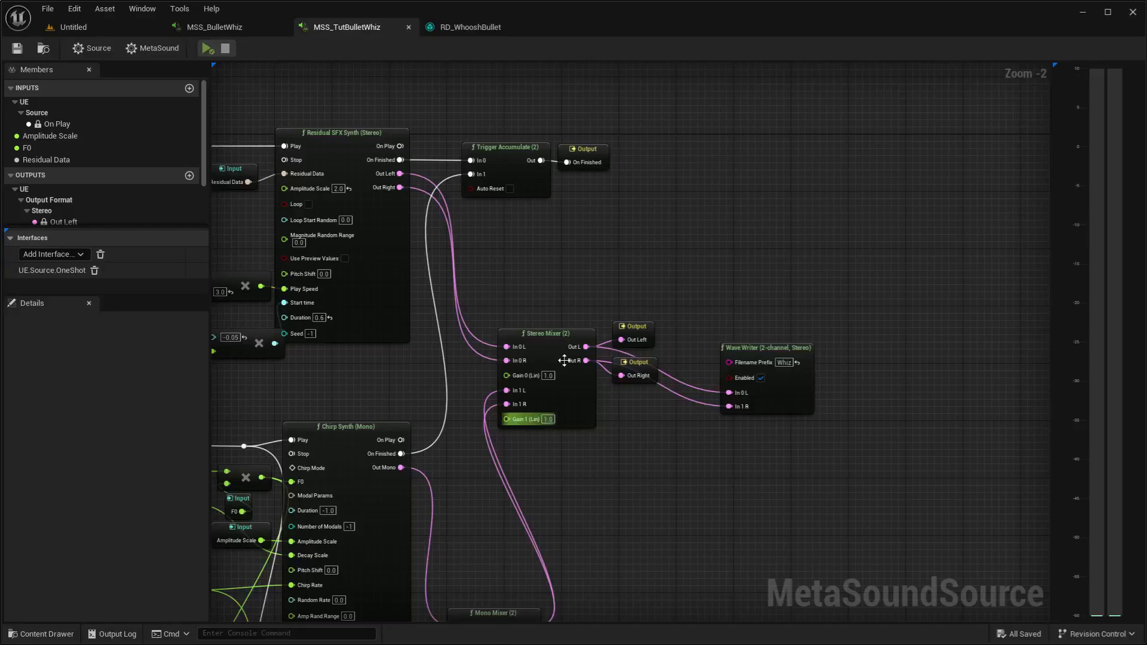
click(97, 27)
scroll(120, 527, down, 1)
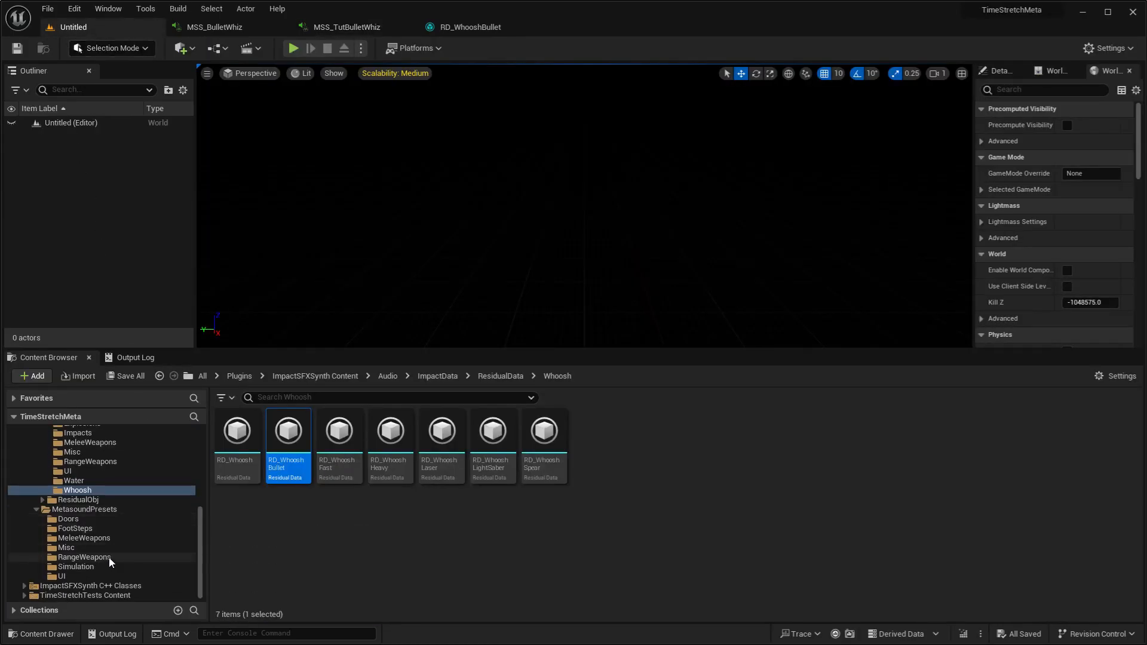
click(108, 557)
scroll(353, 542, down, 1)
double_click(292, 513)
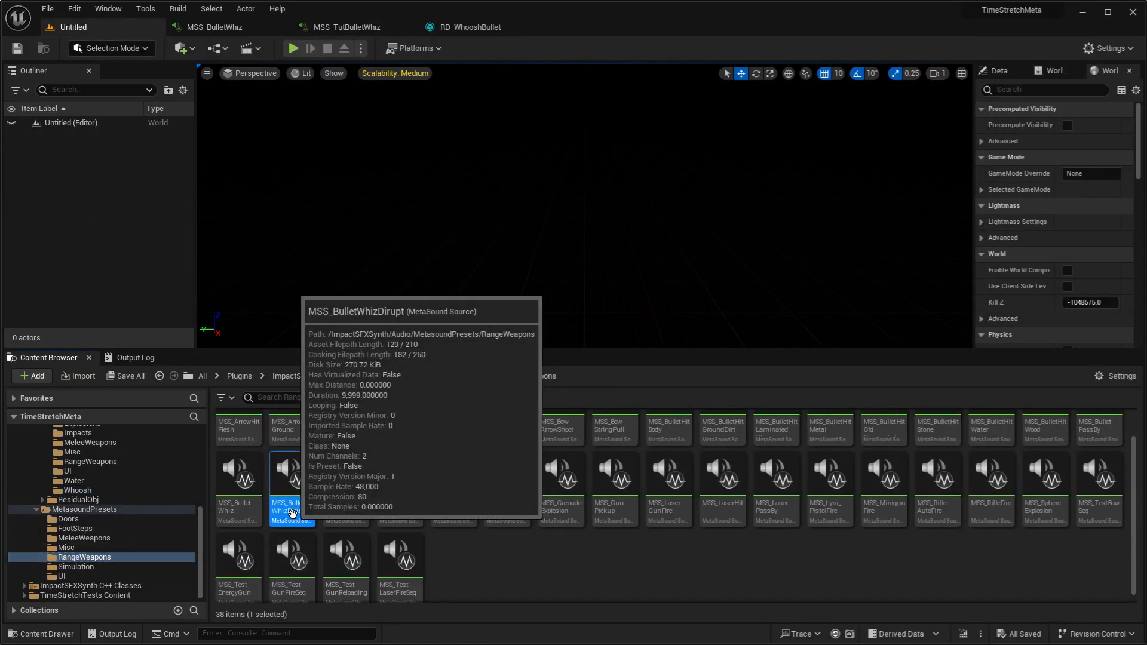
click(208, 50)
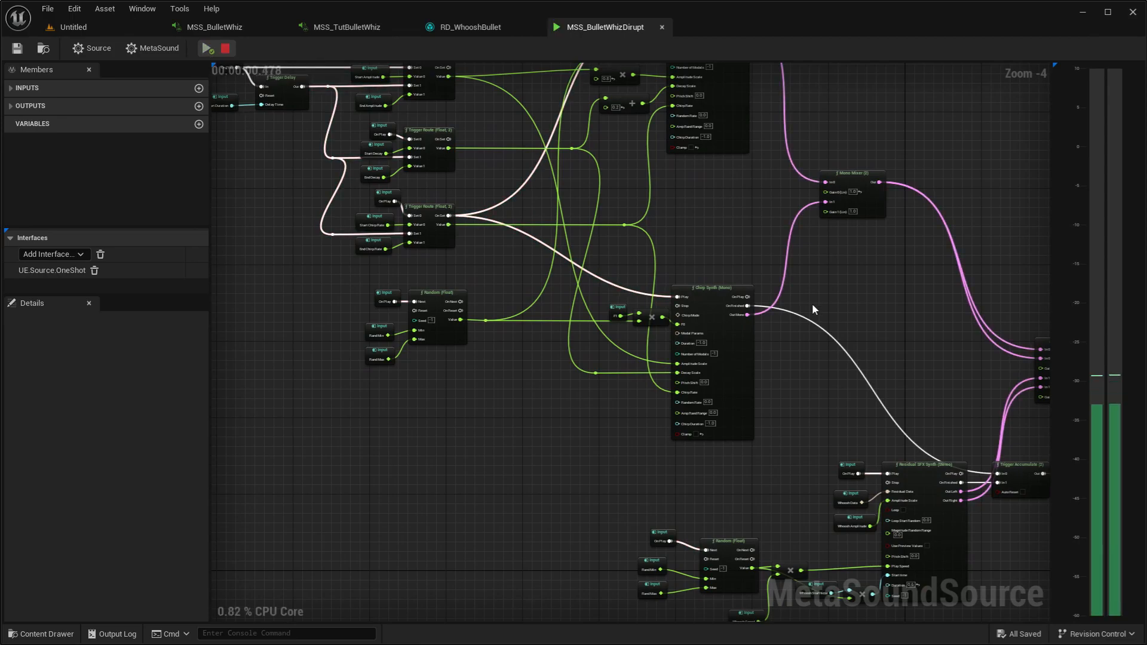
- Examine how the preset's Trigger Routes, Chirp Synths and mixers are wired, and play it again
right_drag(819, 297, 313, 246)
scroll(630, 330, up, 2)
right_drag(365, 271, 1050, 610)
right_drag(597, 369, 741, 421)
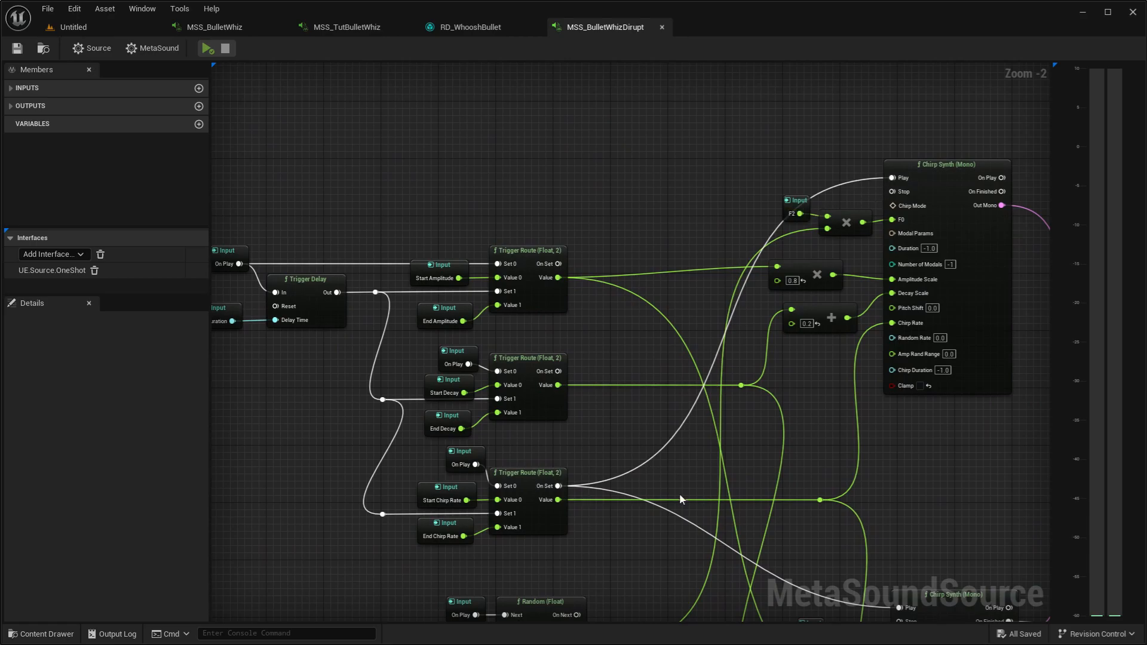
right_drag(657, 495, 464, 255)
right_drag(655, 208, 668, 380)
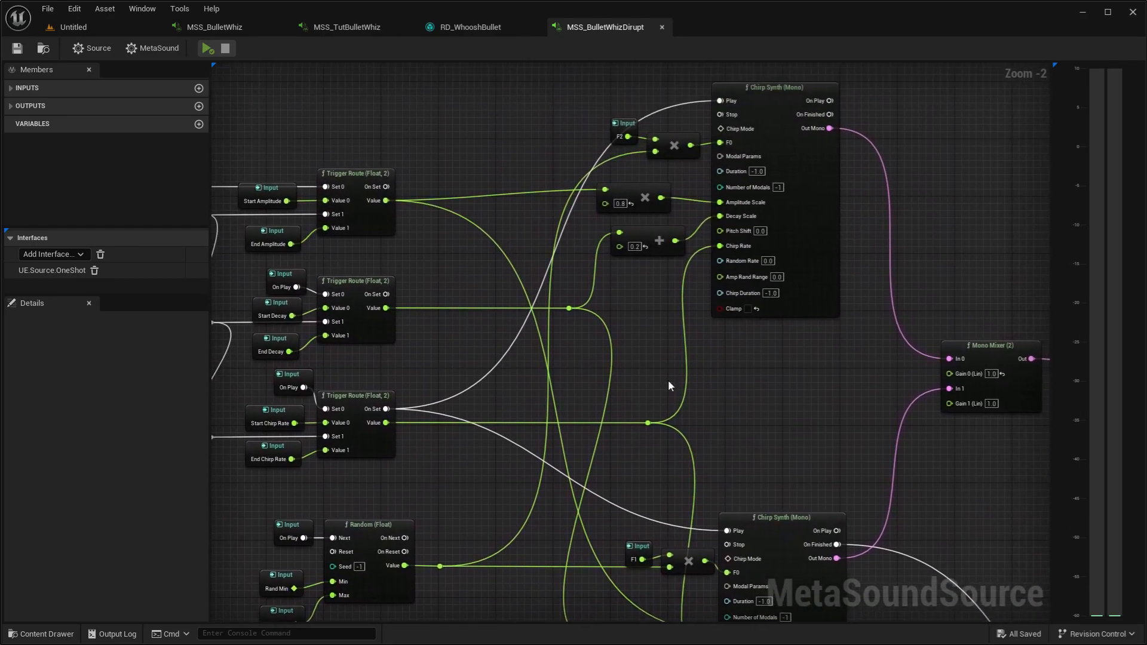
click(208, 49)
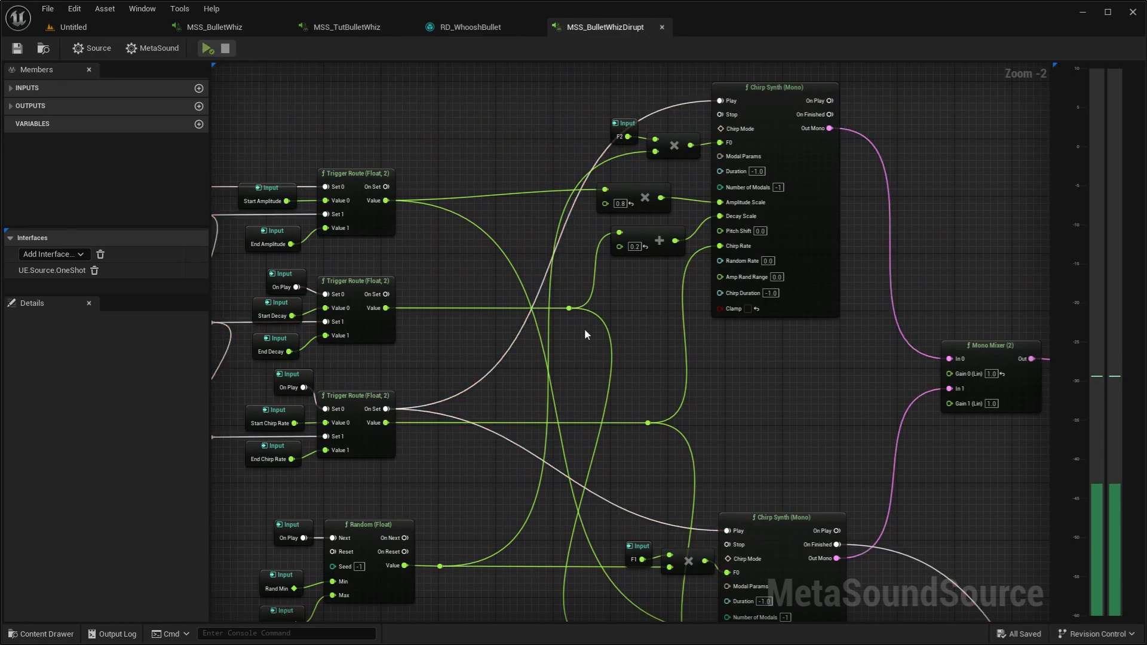
right_drag(749, 437, 584, 366)
scroll(489, 324, down, 1)
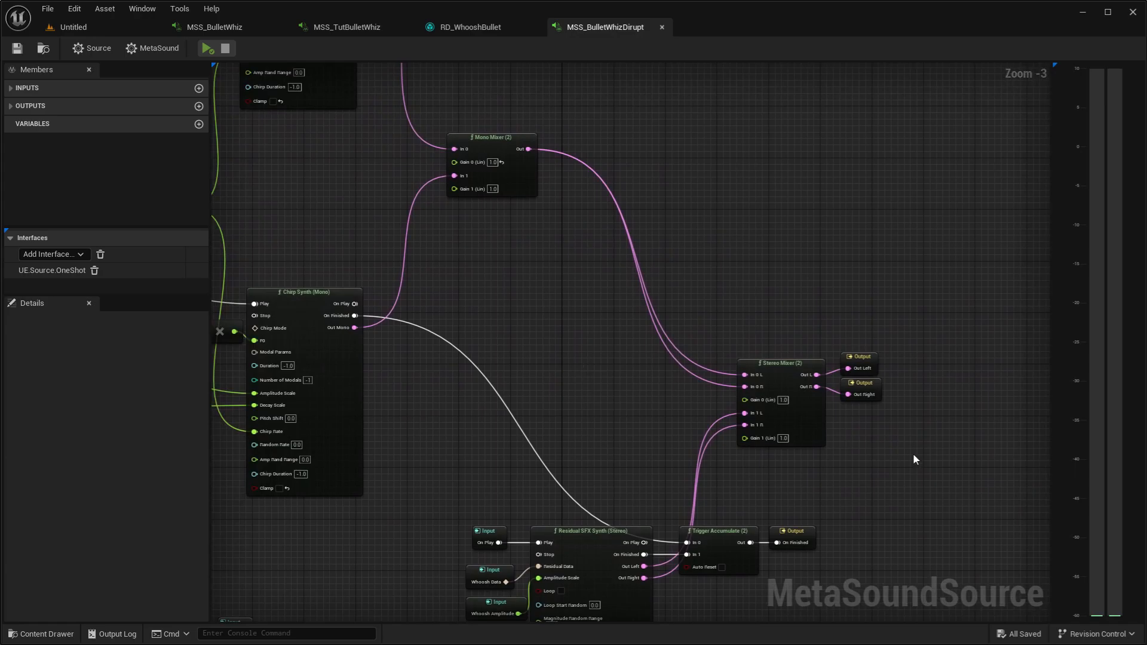
right_drag(914, 455, 704, 407)
right_click(703, 406)
text(wave wri)
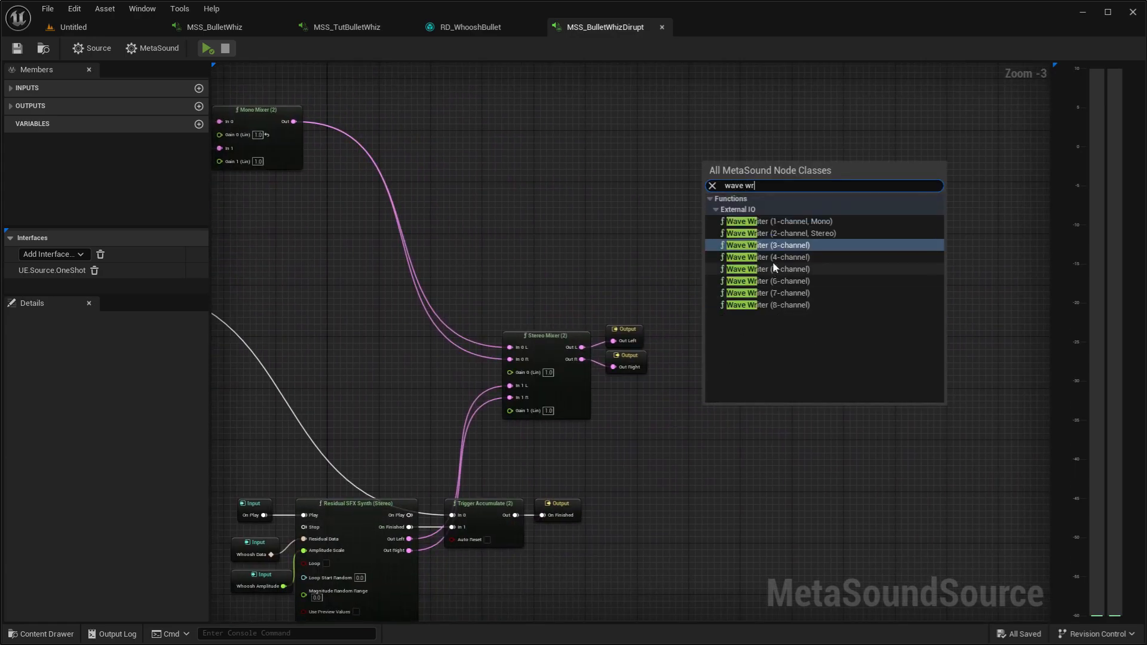
click(774, 245)
scroll(751, 342, up, 3)
key(Delete)
- Add a Wave Writer (2-channel, Stereo) to the preset, connect the Stereo Mixer's outputs to it, and place it closer to the mixer
right_click(729, 306)
text(wave wri)
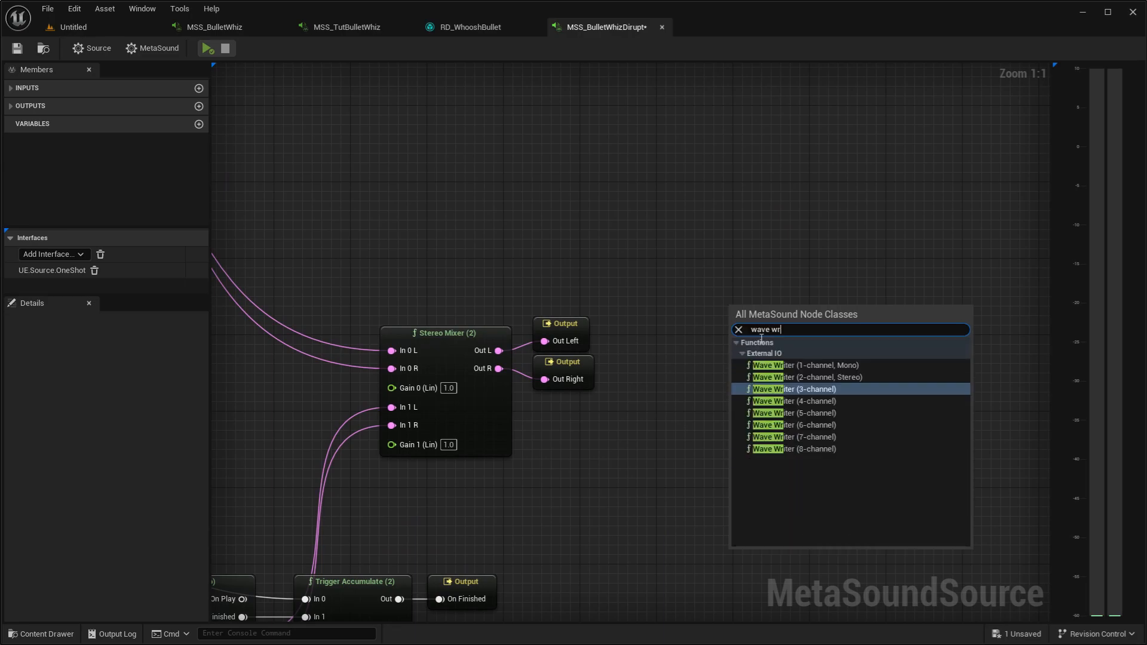
click(803, 377)
drag(499, 351, 740, 389)
drag(783, 319, 673, 330)
- Set the preset's Wave Writer filename prefix to Disrupt and play the MetaSound to record it
click(706, 343)
text(Disrupt)
click(702, 250)
click(208, 48)
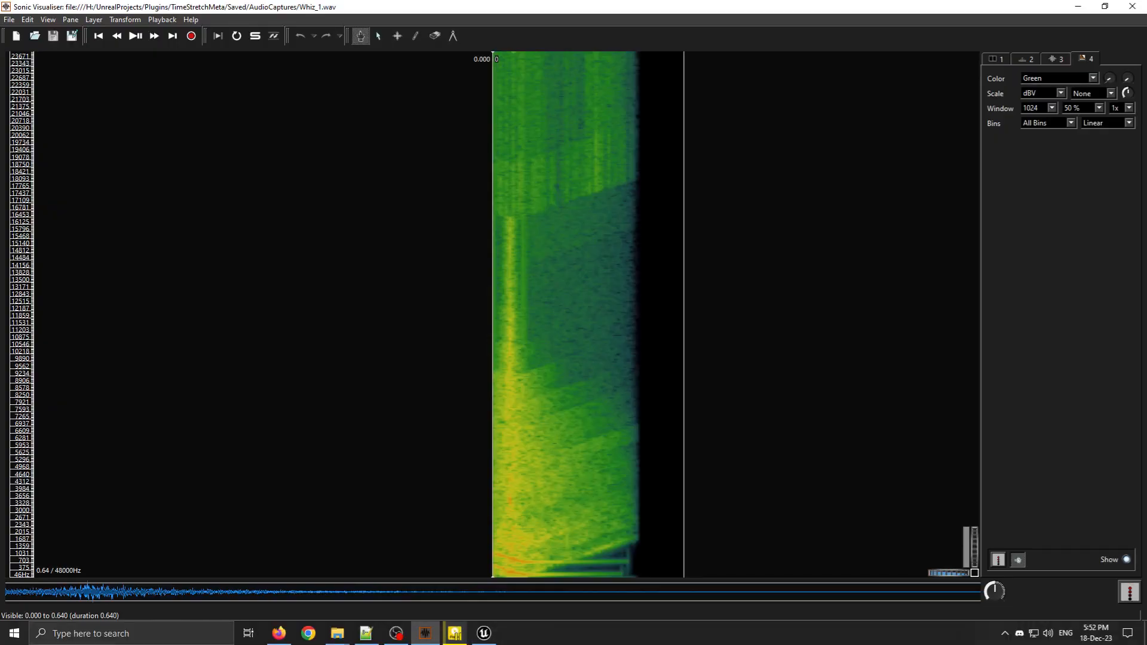
- Load Disrupt_1.wav into Sonic Visualiser and examine its chirp lines for comparison with the Whiz recording
drag(362, 598, 553, 474)
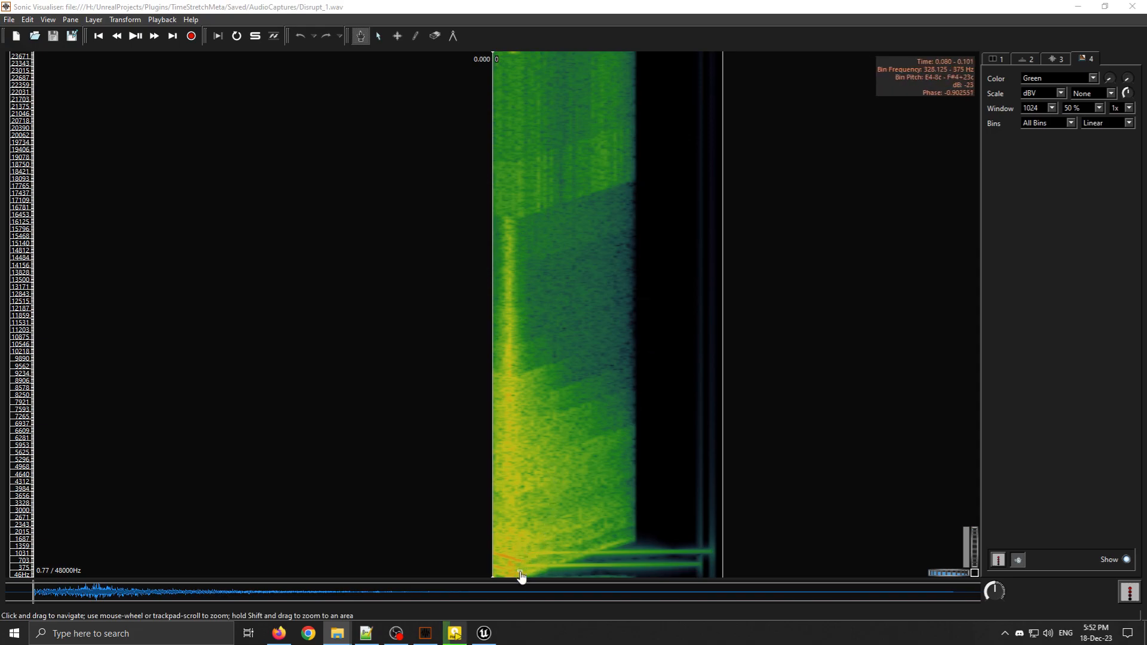
scroll(521, 576, up, 2)
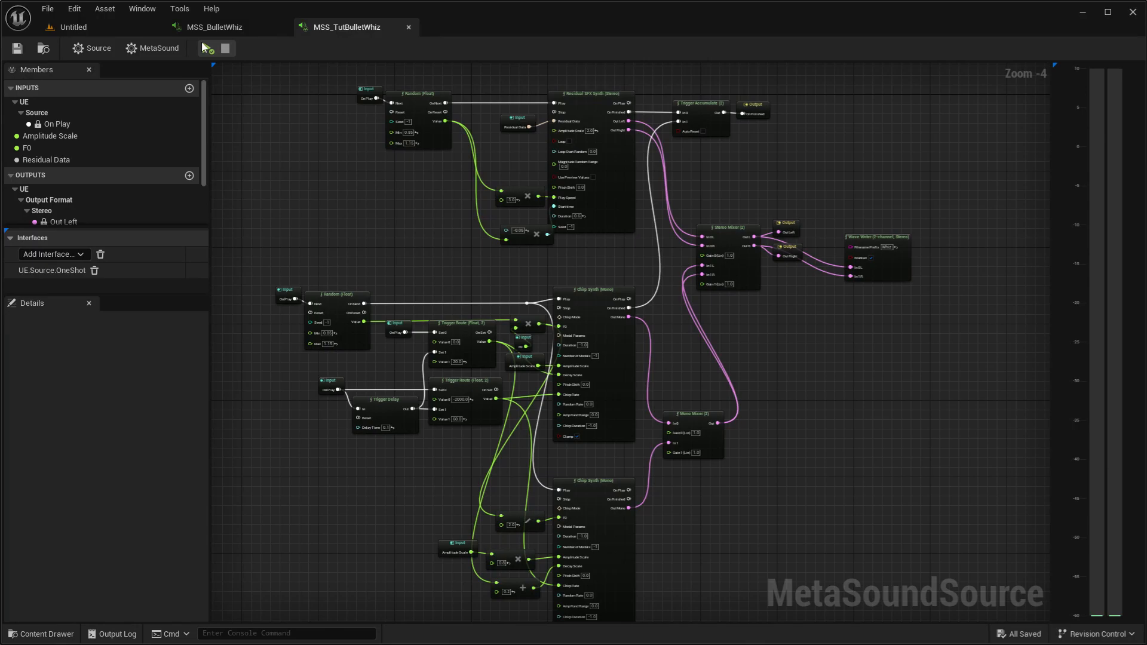
- Return to MSS_TutBulletWhiz in Unreal Editor and play it repeatedly to hear the finished variations
click(206, 47)
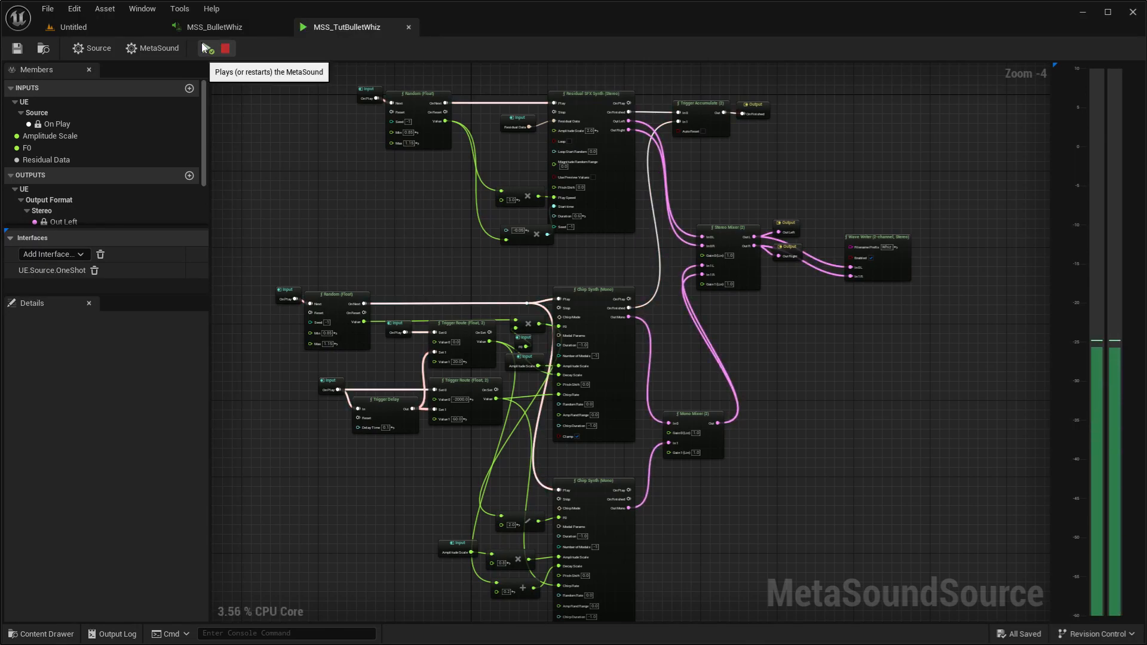
click(203, 45)
click(203, 45)
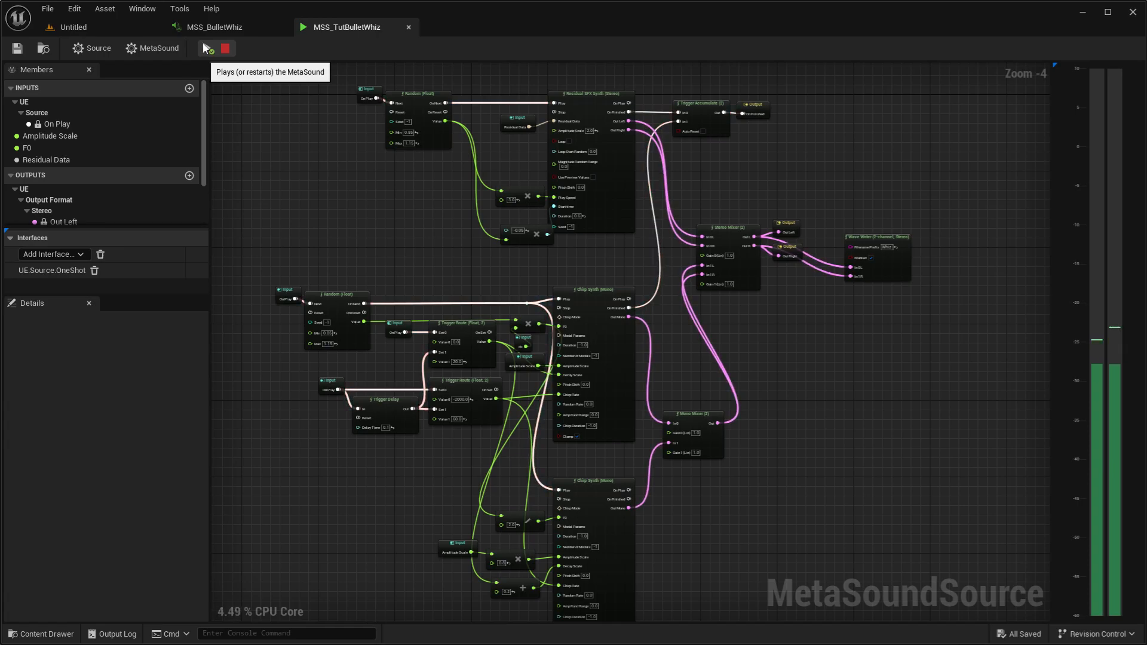